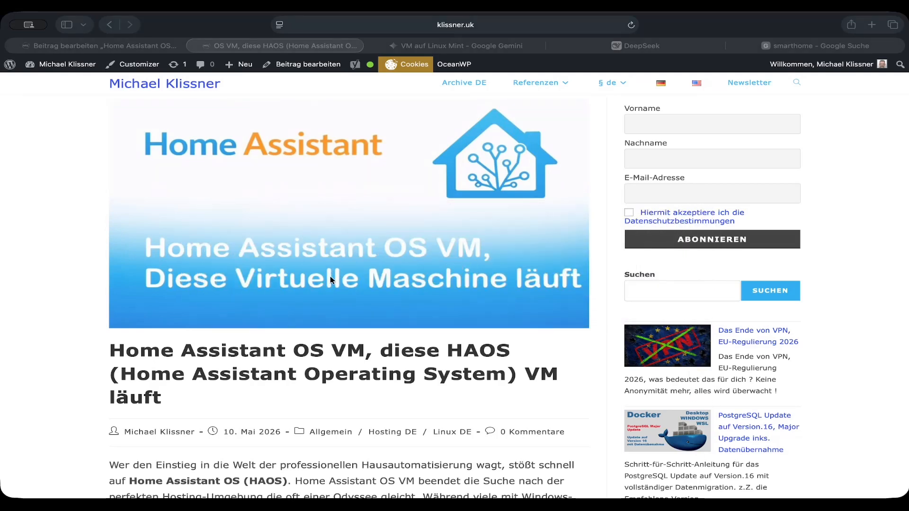
- Read the introduction of the Home Assistant OS VM article, down to the video section
{"action": "scroll", "coordinate": [333, 282], "scroll_direction": "down", "scroll_amount": 1}
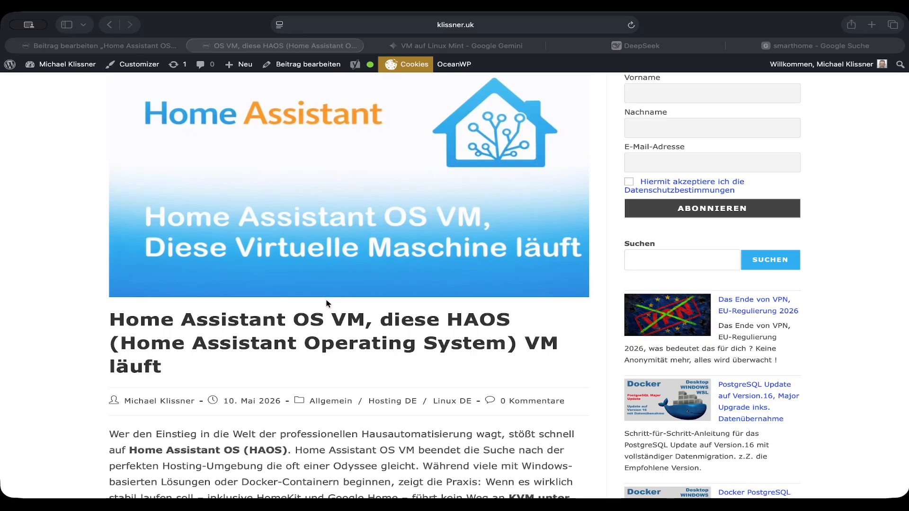
{"action": "scroll", "coordinate": [327, 297], "scroll_direction": "down", "scroll_amount": 1}
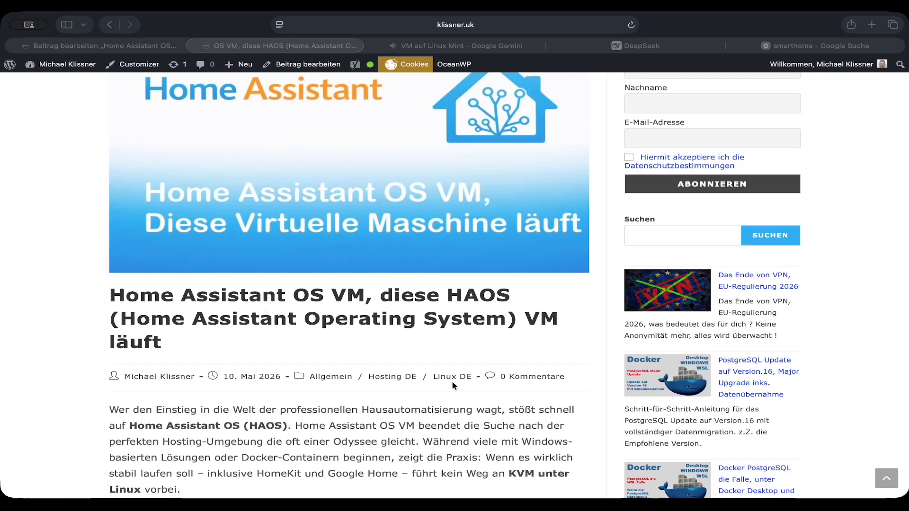
{"action": "scroll", "coordinate": [453, 387], "scroll_direction": "down", "scroll_amount": 1}
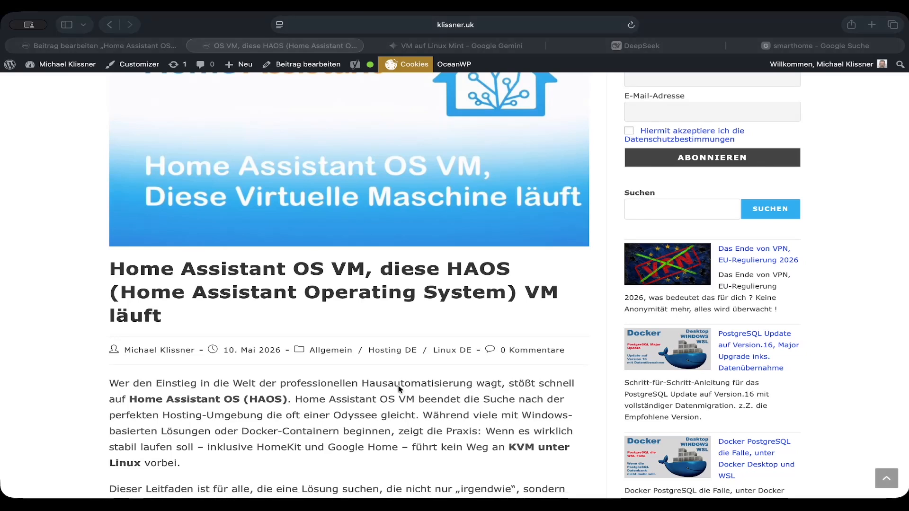
{"action": "scroll", "coordinate": [399, 389], "scroll_direction": "down", "scroll_amount": 1}
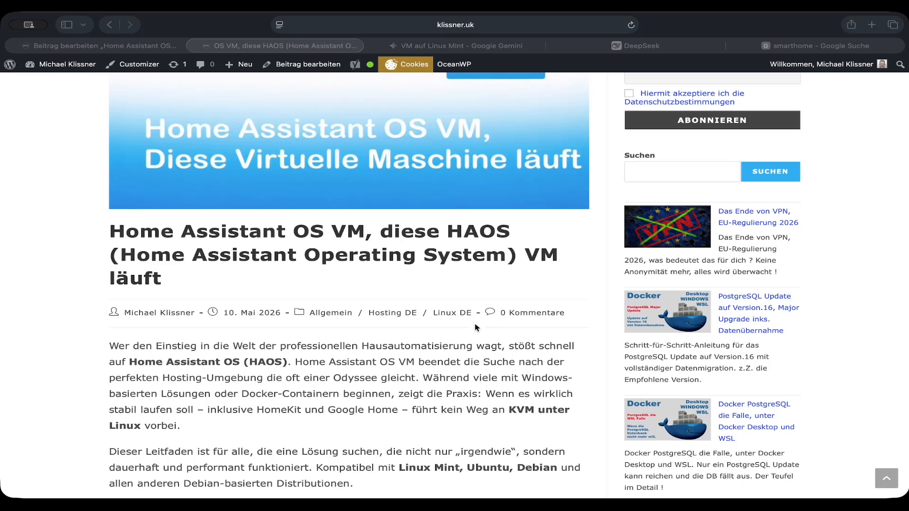
{"action": "scroll", "coordinate": [474, 332], "scroll_direction": "down", "scroll_amount": 2}
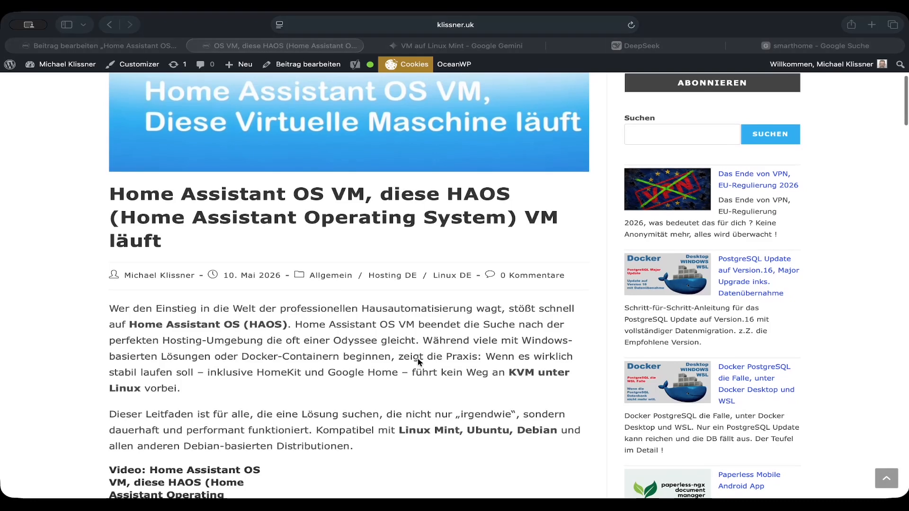
{"action": "scroll", "coordinate": [412, 369], "scroll_direction": "down", "scroll_amount": 1}
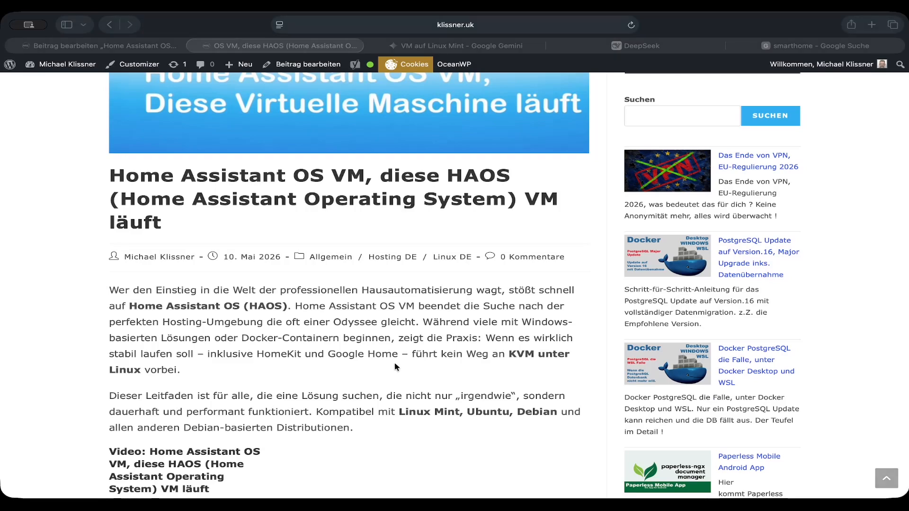
{"action": "scroll", "coordinate": [411, 337], "scroll_direction": "down", "scroll_amount": 5}
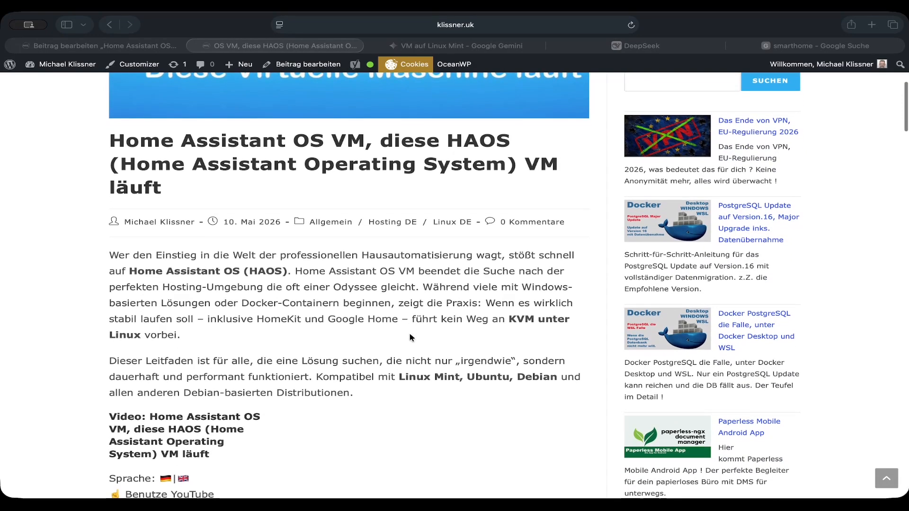
{"action": "scroll", "coordinate": [411, 337], "scroll_direction": "down", "scroll_amount": 5}
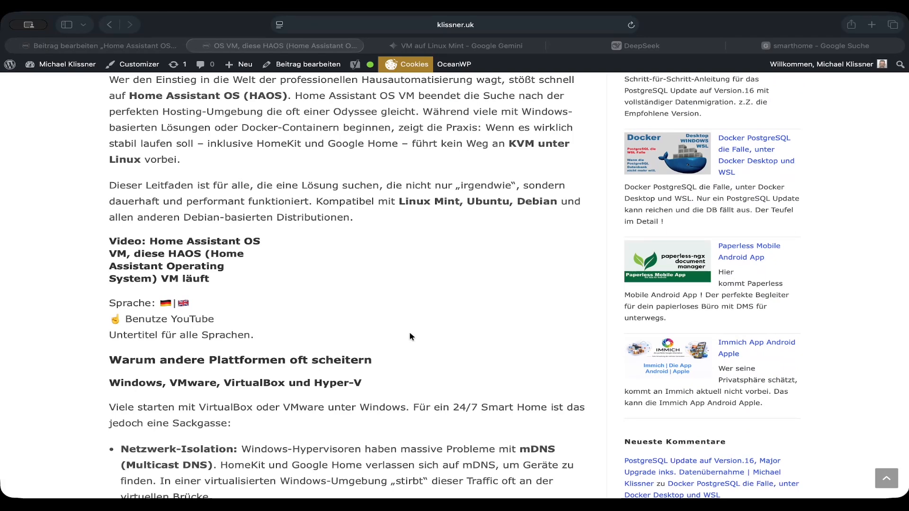
- Read the section "Warum andere Plattformen oft scheitern", covering Windows hypervisors and the Docker limitations, highlighting its introductory sentence
{"action": "scroll", "coordinate": [410, 336], "scroll_direction": "down", "scroll_amount": 4}
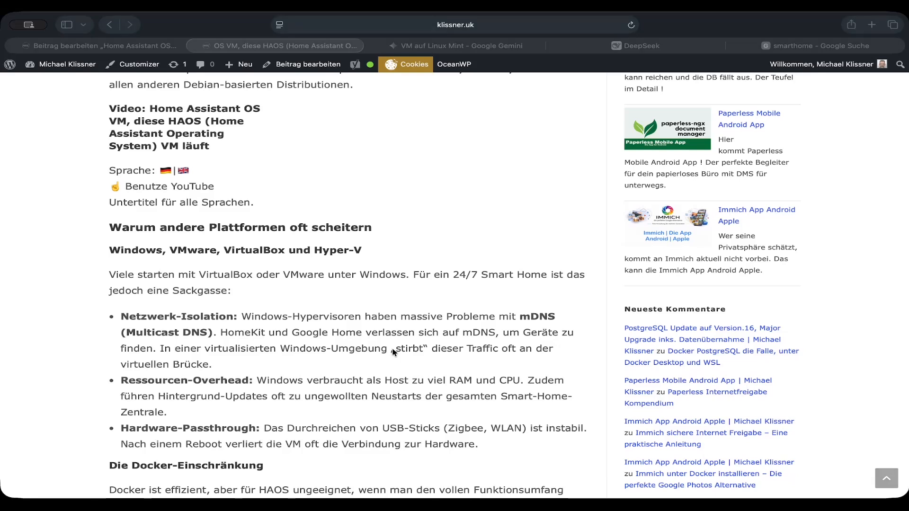
{"action": "scroll", "coordinate": [436, 231], "scroll_direction": "down", "scroll_amount": 1}
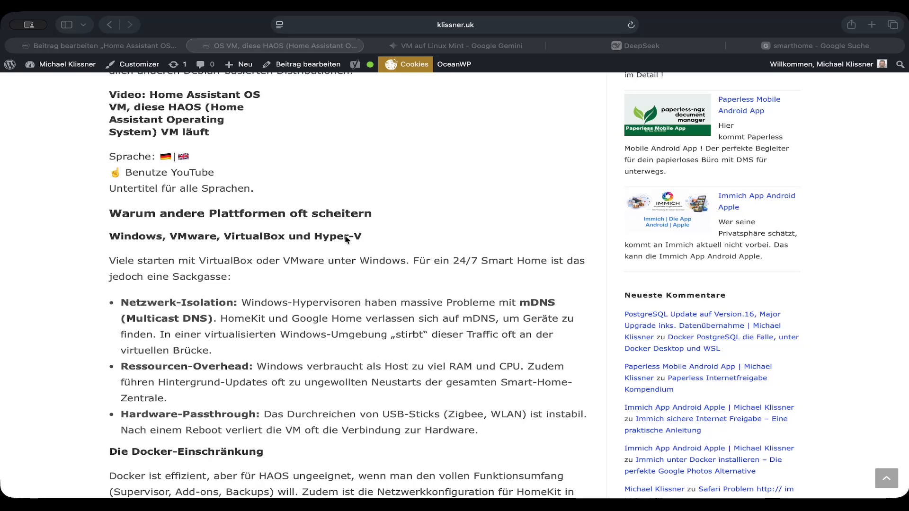
{"action": "double_click", "coordinate": [156, 238]}
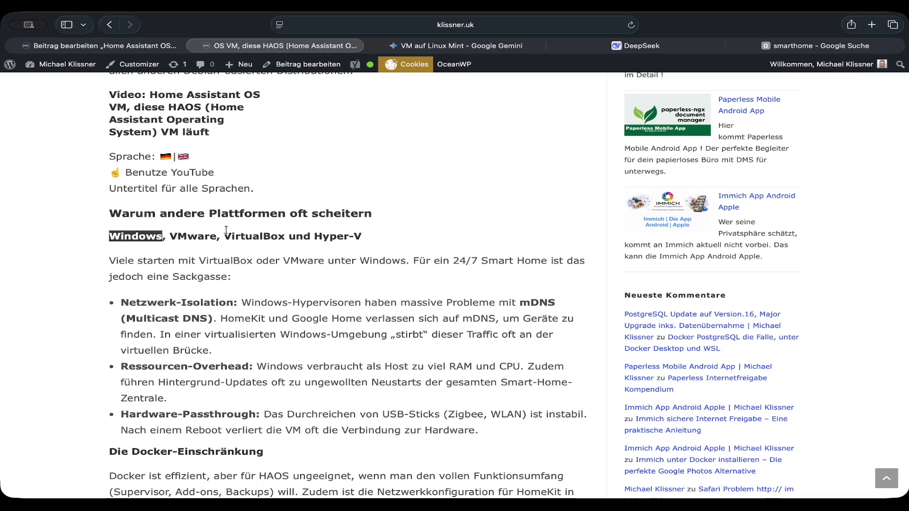
{"action": "left_click", "coordinate": [278, 268]}
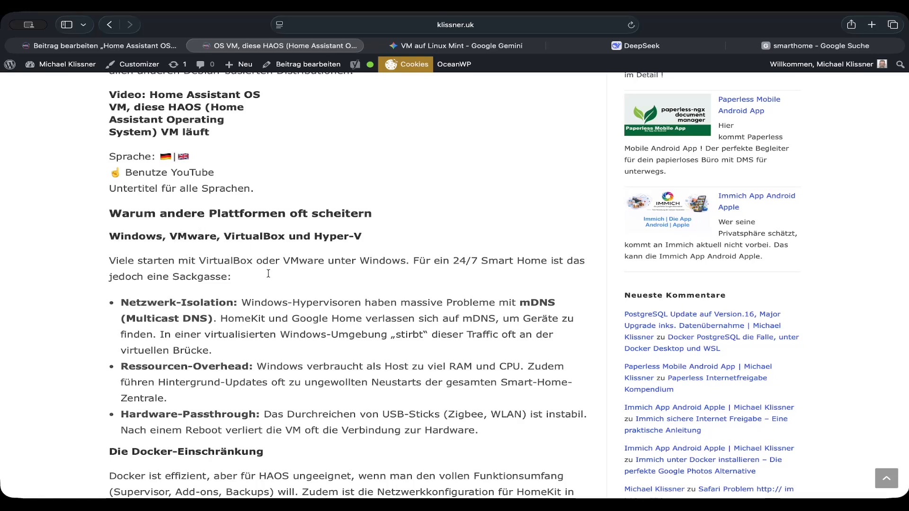
{"action": "left_click_drag", "start_coordinate": [221, 277], "coordinate": [248, 274]}
{"action": "left_click", "coordinate": [110, 259]}
{"action": "scroll", "coordinate": [259, 275], "scroll_direction": "down", "scroll_amount": 1}
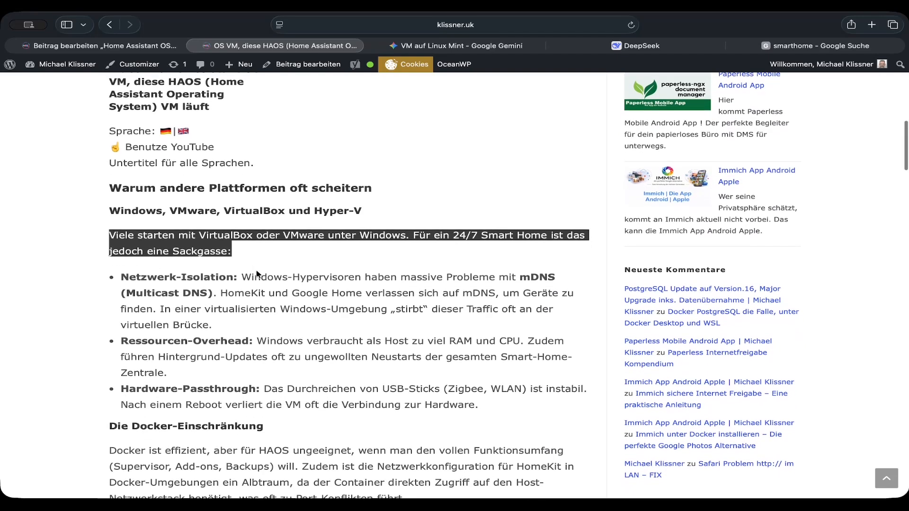
{"action": "scroll", "coordinate": [257, 274], "scroll_direction": "down", "scroll_amount": 1}
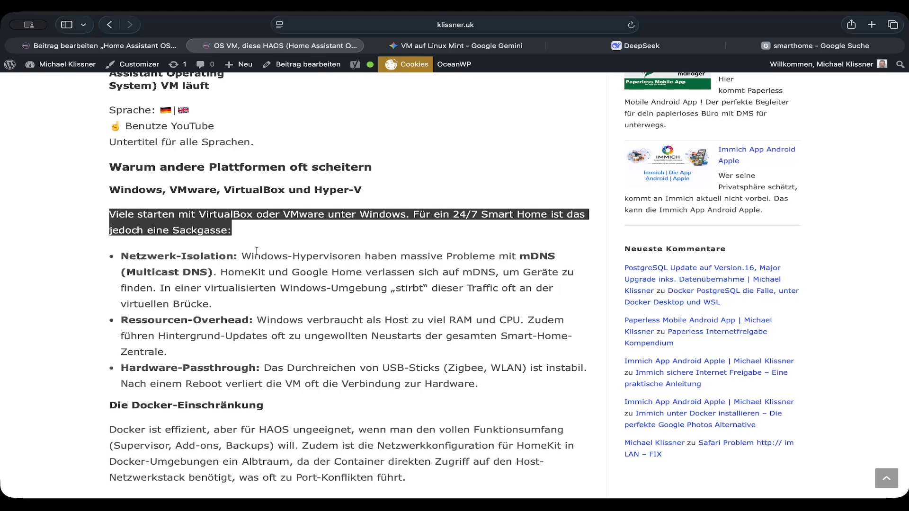
{"action": "scroll", "coordinate": [291, 262], "scroll_direction": "down", "scroll_amount": 5}
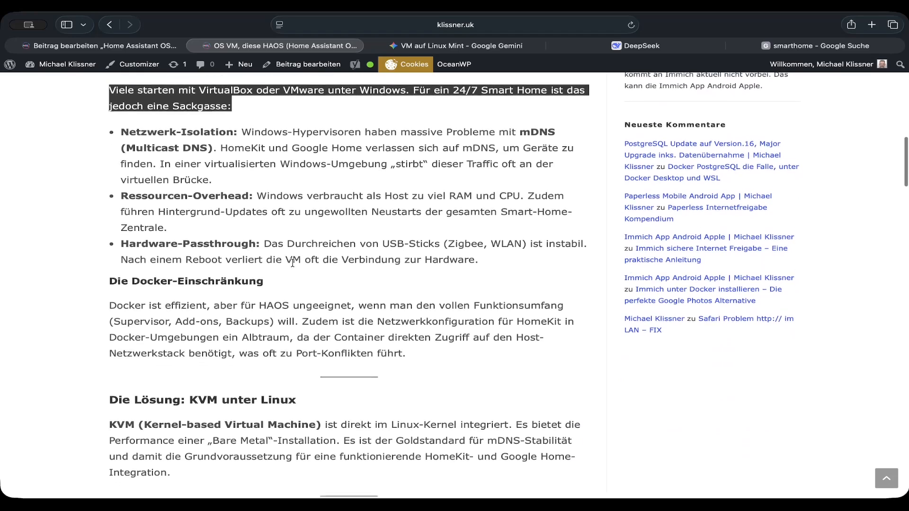
{"action": "scroll", "coordinate": [292, 264], "scroll_direction": "down", "scroll_amount": 1}
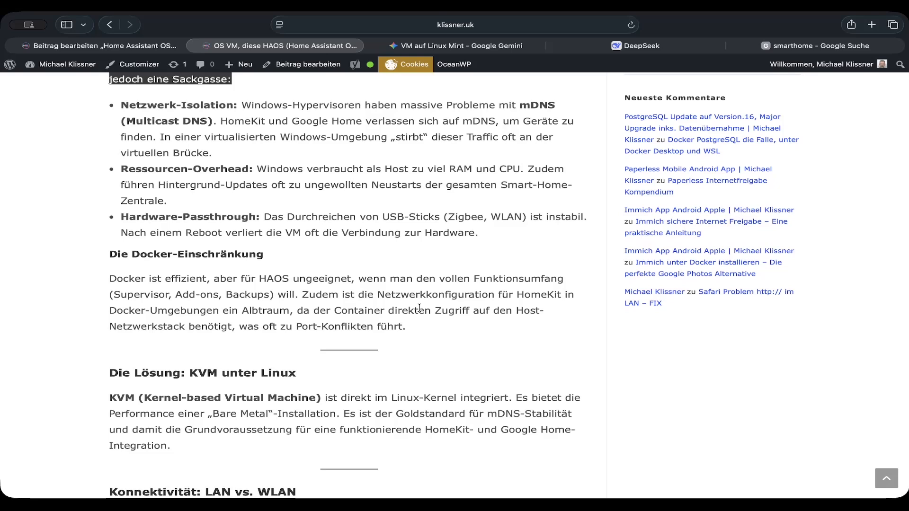
{"action": "scroll", "coordinate": [418, 308], "scroll_direction": "down", "scroll_amount": 2}
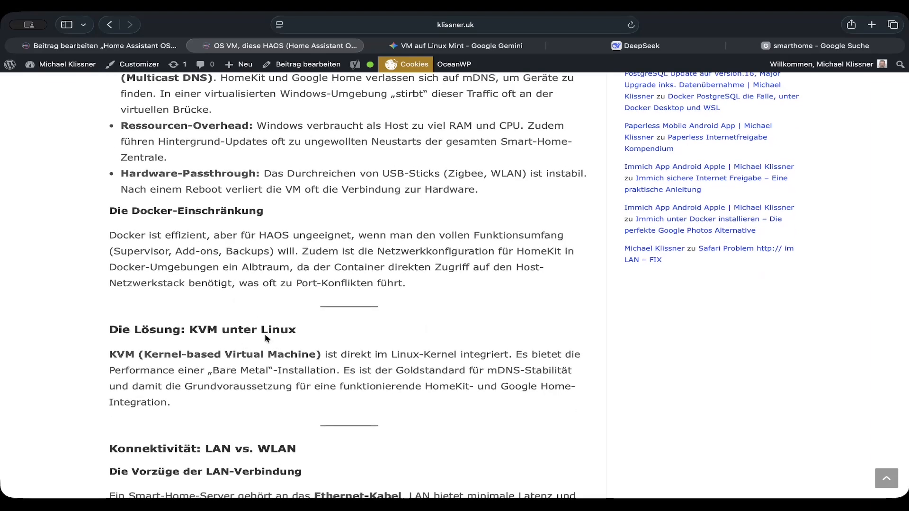
- Examine the sections on KVM under Linux and the advantages of a LAN connection, marking key terms in the text
{"action": "scroll", "coordinate": [265, 338], "scroll_direction": "down", "scroll_amount": 4}
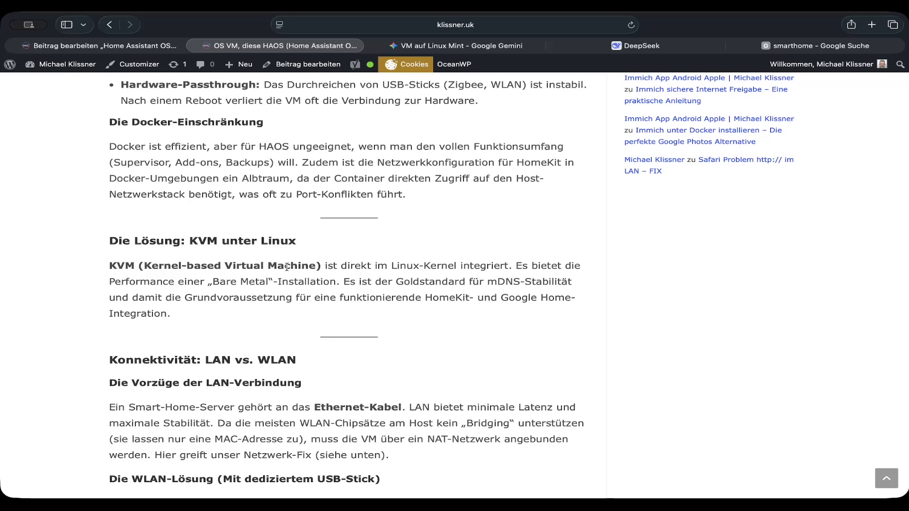
{"action": "scroll", "coordinate": [271, 320], "scroll_direction": "down", "scroll_amount": 1}
{"action": "scroll", "coordinate": [271, 323], "scroll_direction": "down", "scroll_amount": 4}
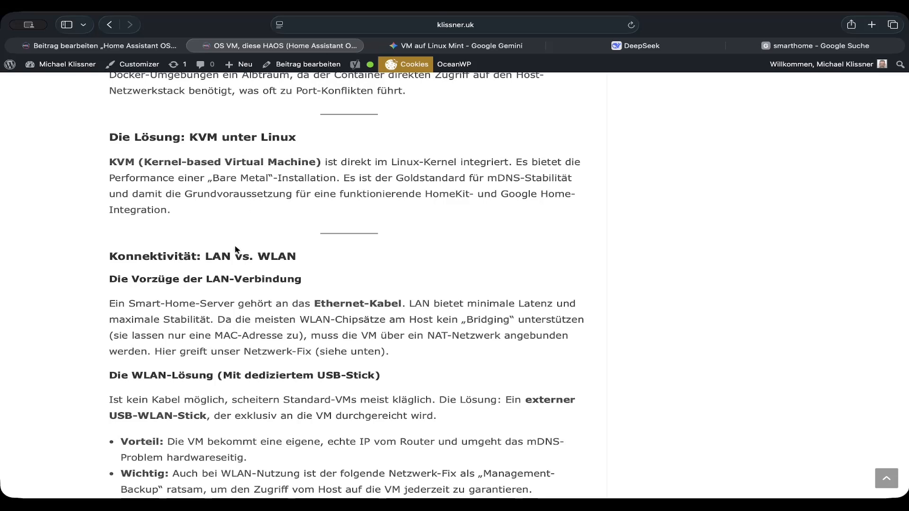
{"action": "double_click", "coordinate": [263, 257]}
{"action": "double_click", "coordinate": [222, 256]}
{"action": "double_click", "coordinate": [242, 334]}
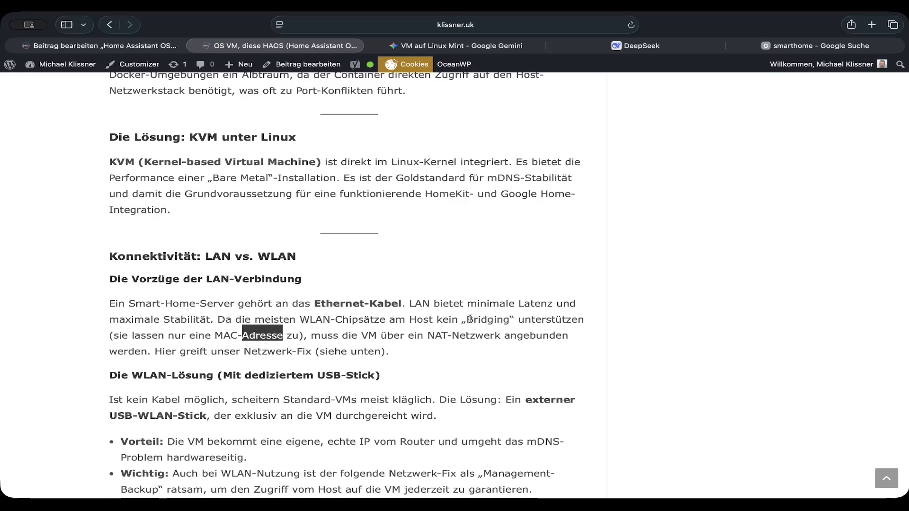
- Read the WLAN solution with a dedicated USB stick and the beginning of the step-by-step installation guide
{"action": "scroll", "coordinate": [414, 322], "scroll_direction": "down", "scroll_amount": 5}
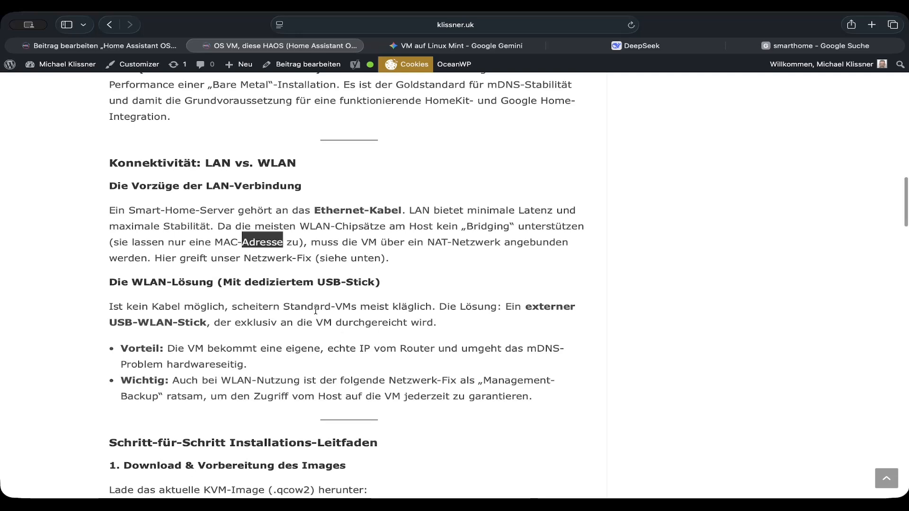
{"action": "left_click", "coordinate": [125, 303]}
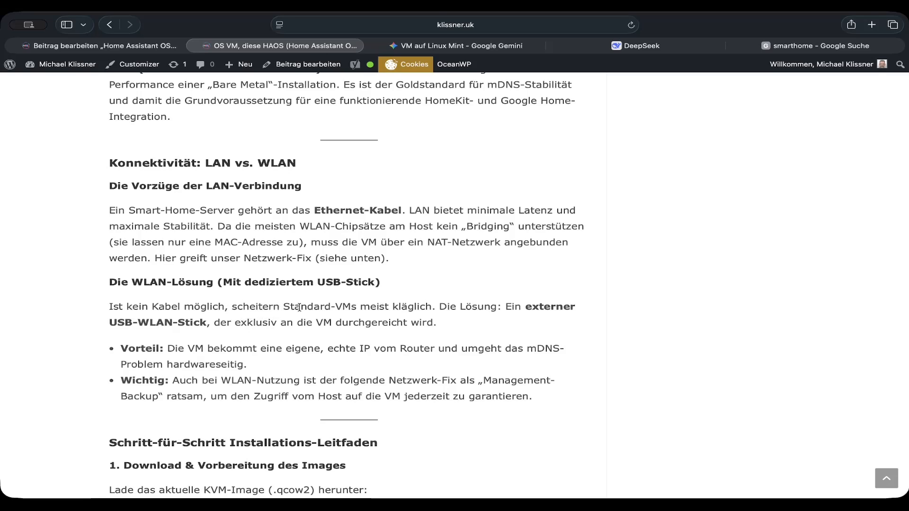
{"action": "scroll", "coordinate": [405, 304], "scroll_direction": "down", "scroll_amount": 1}
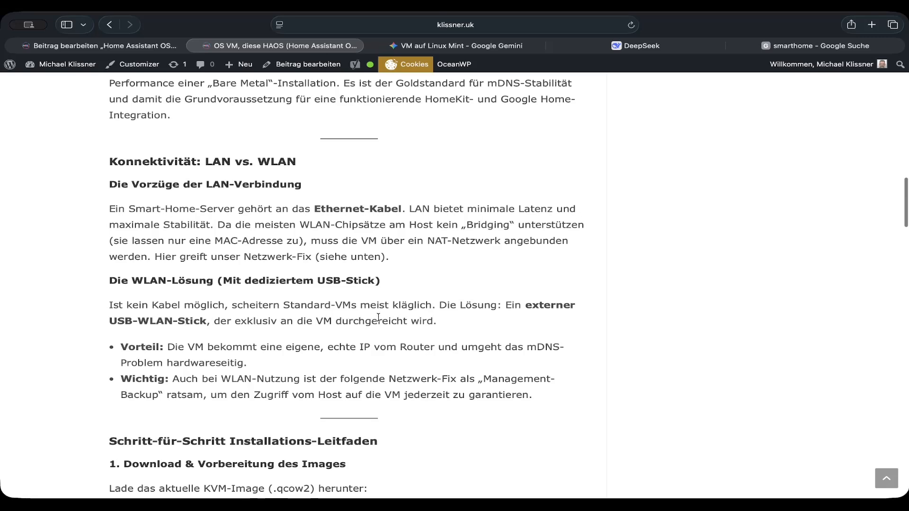
{"action": "scroll", "coordinate": [369, 325], "scroll_direction": "down", "scroll_amount": 1}
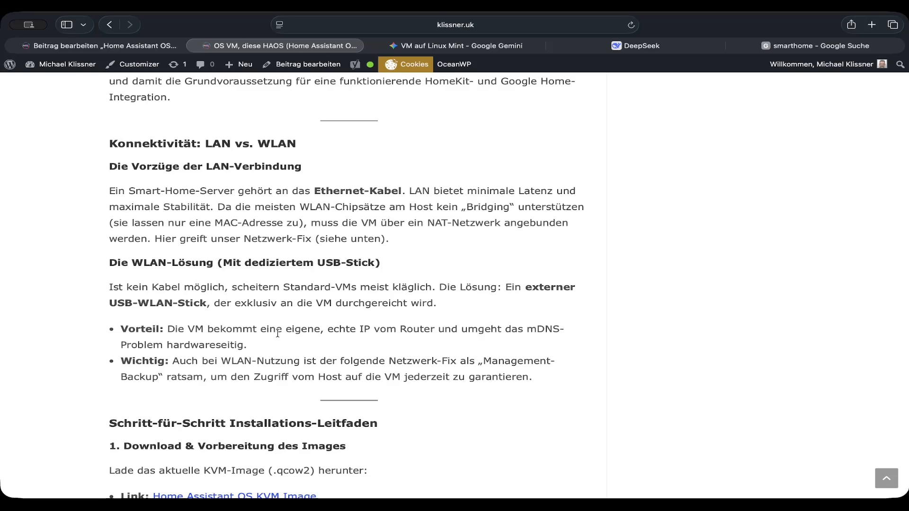
{"action": "scroll", "coordinate": [278, 333], "scroll_direction": "down", "scroll_amount": 1}
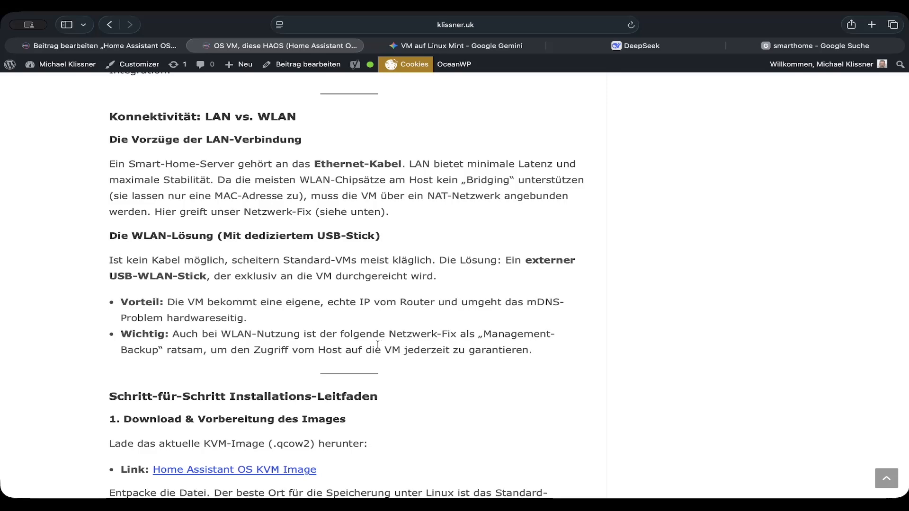
{"action": "scroll", "coordinate": [358, 344], "scroll_direction": "down", "scroll_amount": 3}
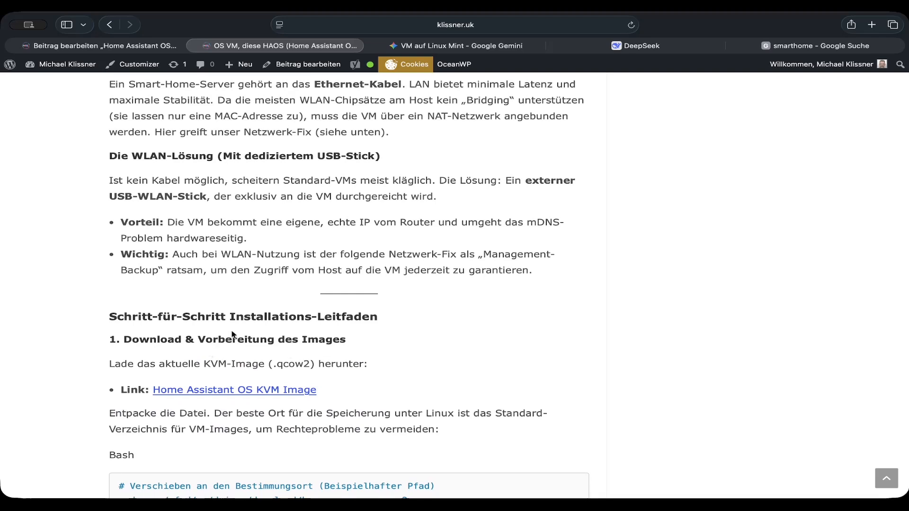
{"action": "scroll", "coordinate": [377, 338], "scroll_direction": "up", "scroll_amount": 1}
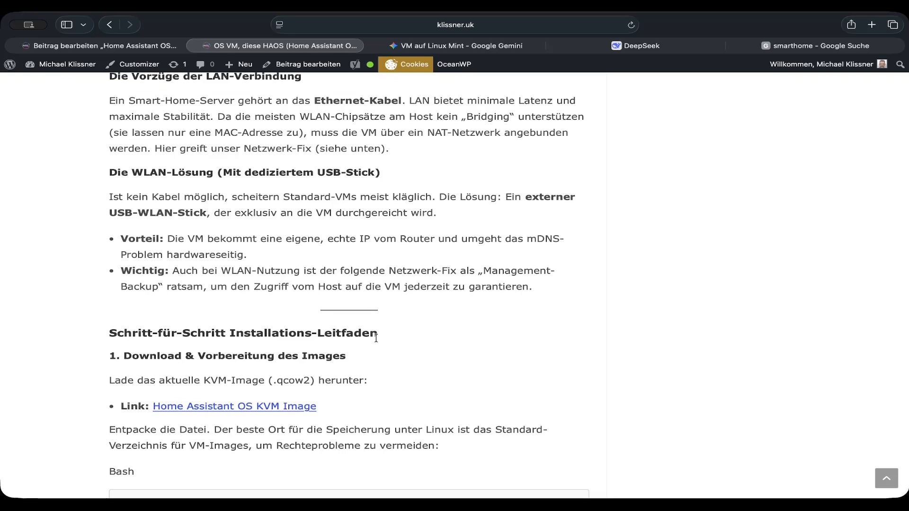
{"action": "scroll", "coordinate": [377, 337], "scroll_direction": "up", "scroll_amount": 1}
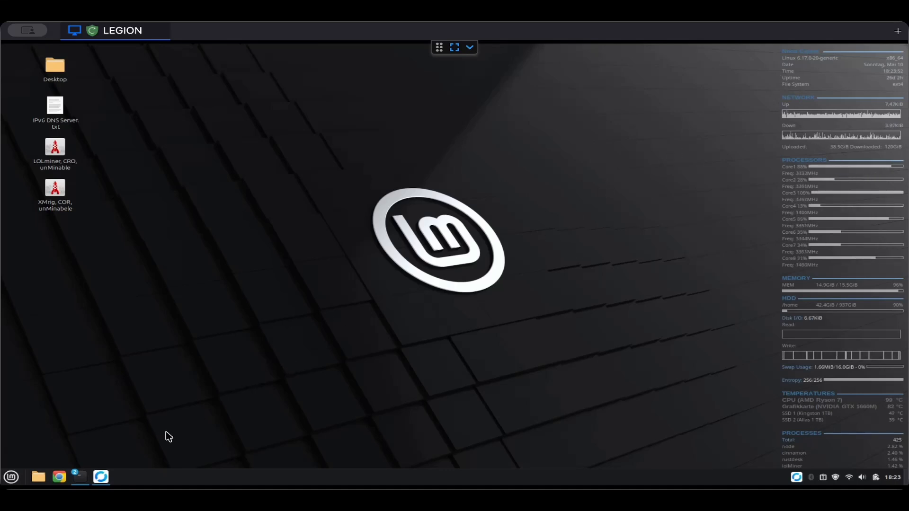
- Switch to the LEGION remote desktop, check the lolMiner terminal output, and list the running Docker containers with "docker ps"
{"action": "left_click", "coordinate": [78, 482]}
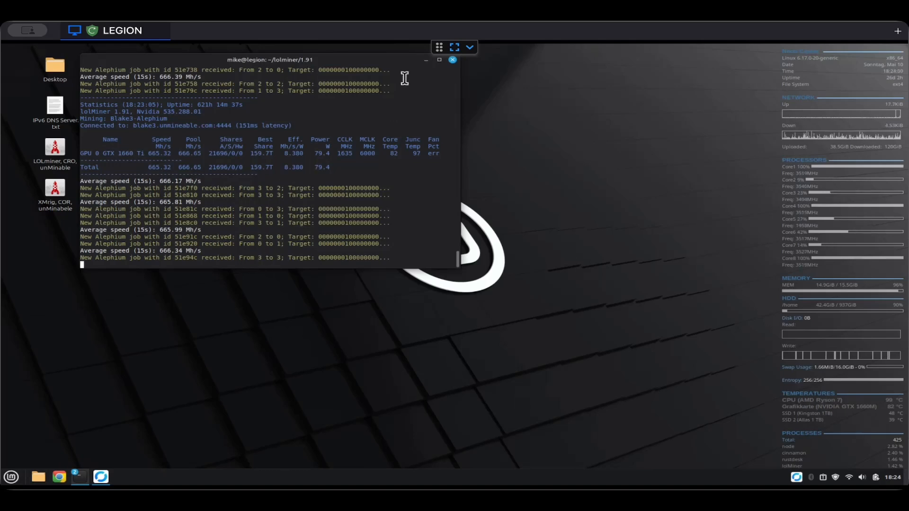
{"action": "left_click", "coordinate": [425, 60]}
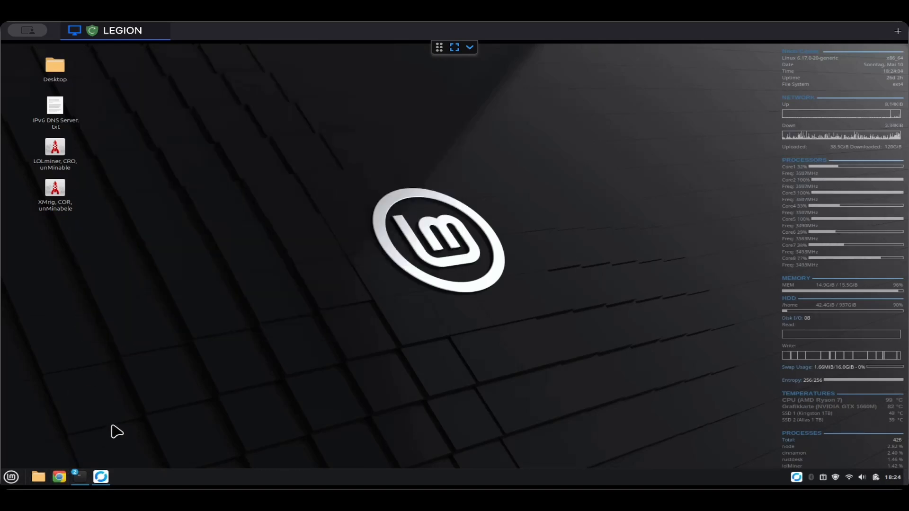
{"action": "key", "text": "ctrl+alt+t"}
{"action": "type", "text": "dock"}
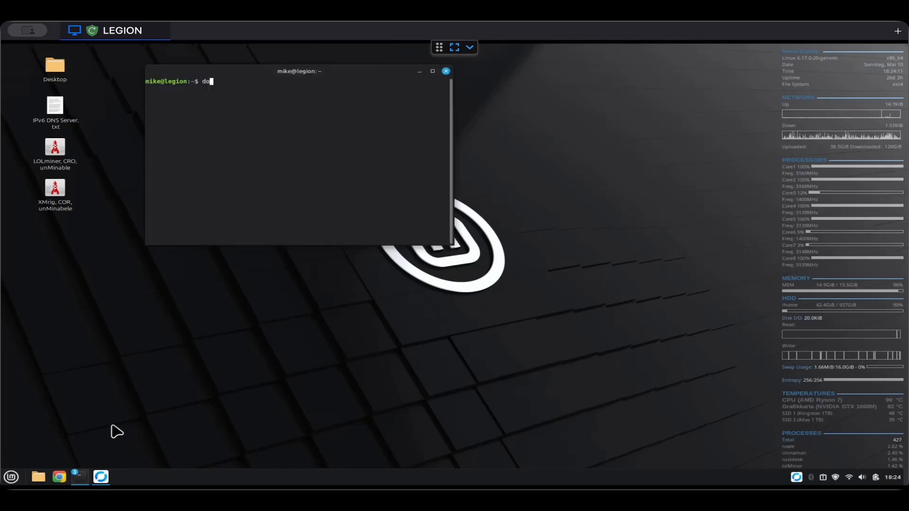
{"action": "type", "text": "er ps"}
{"action": "key", "text": "Return"}
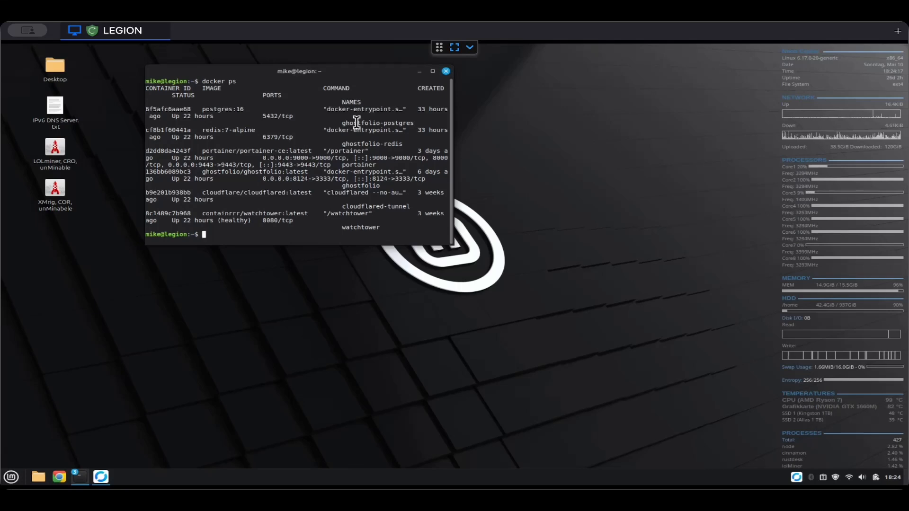
{"action": "left_click", "coordinate": [446, 71]}
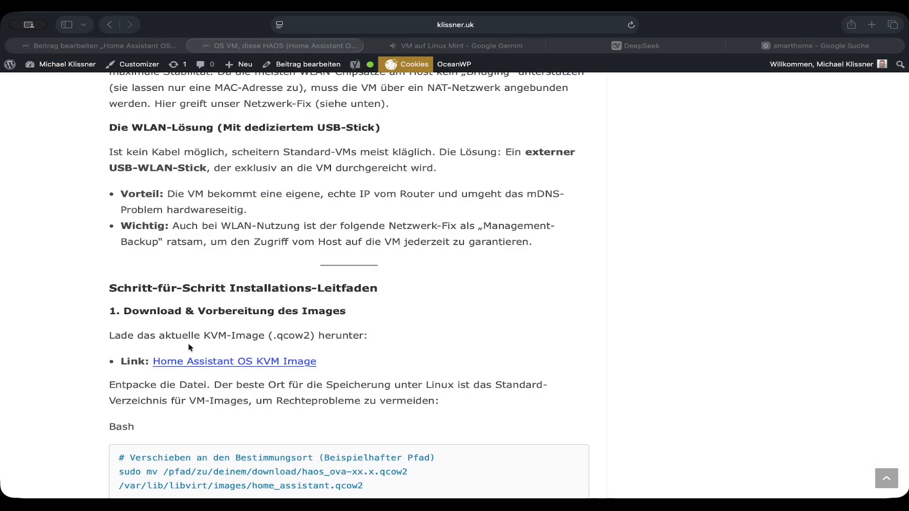
- Switch back to the browser article and open its "Home Assistant OS KVM Image" download link
{"action": "left_click", "coordinate": [207, 366]}
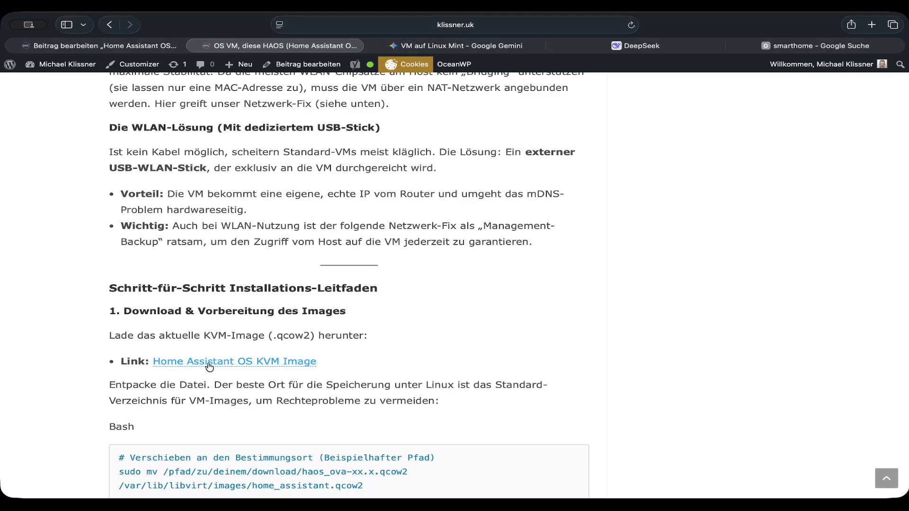
{"action": "left_click", "coordinate": [210, 367]}
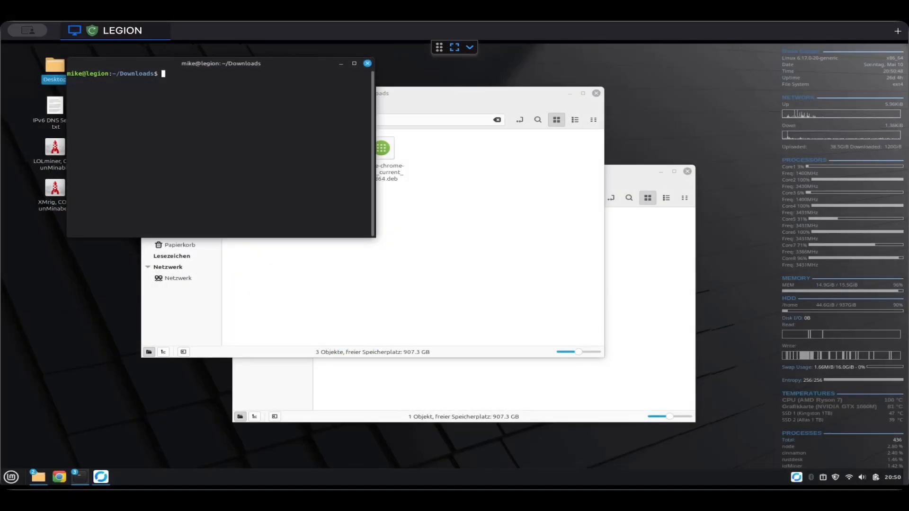
- Copy haos.qcow2 from the Downloads folder to /var/lib/libvirt/images/ with "sudo cp" and check the file in both folders
{"action": "left_click", "coordinate": [462, 162]}
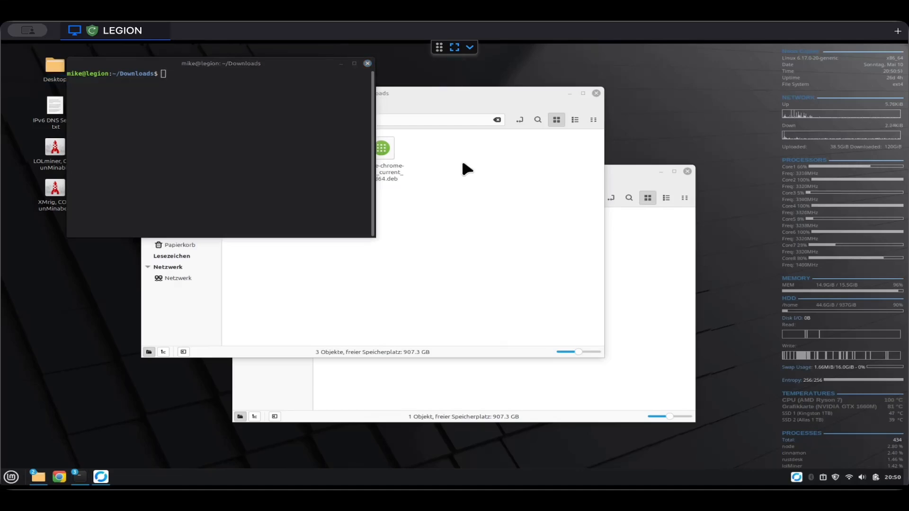
{"action": "left_click", "coordinate": [489, 194]}
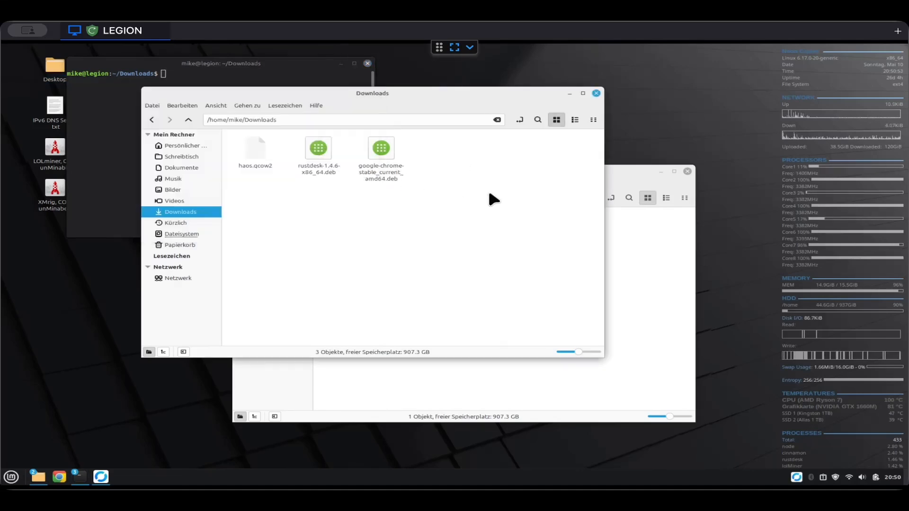
{"action": "left_click", "coordinate": [251, 159]}
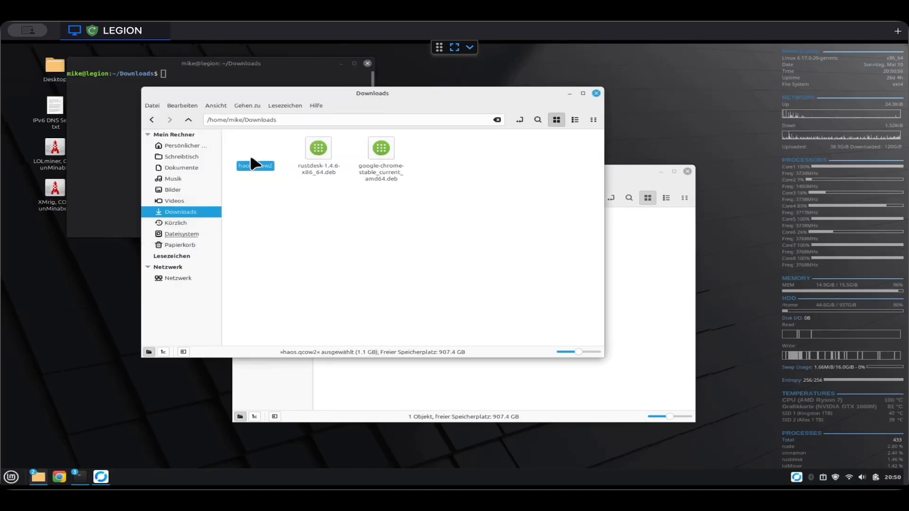
{"action": "right_click", "coordinate": [250, 159]}
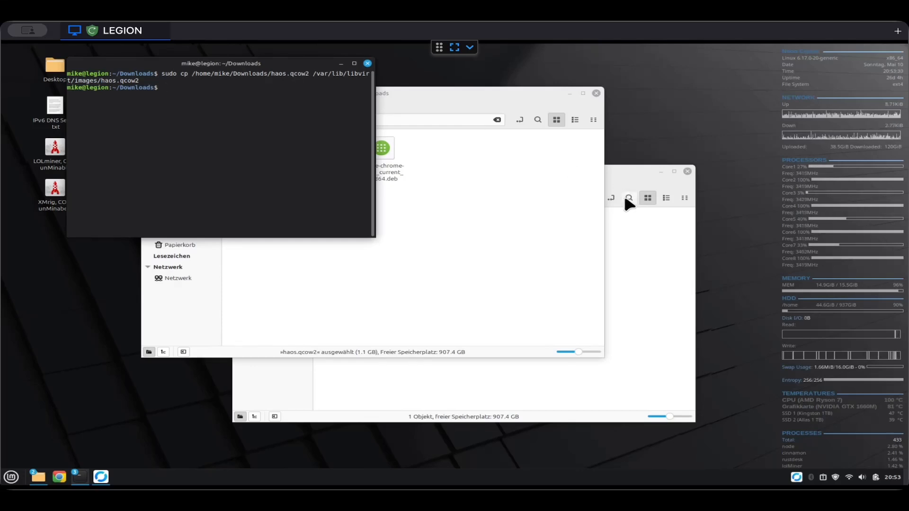
{"action": "left_click", "coordinate": [623, 236]}
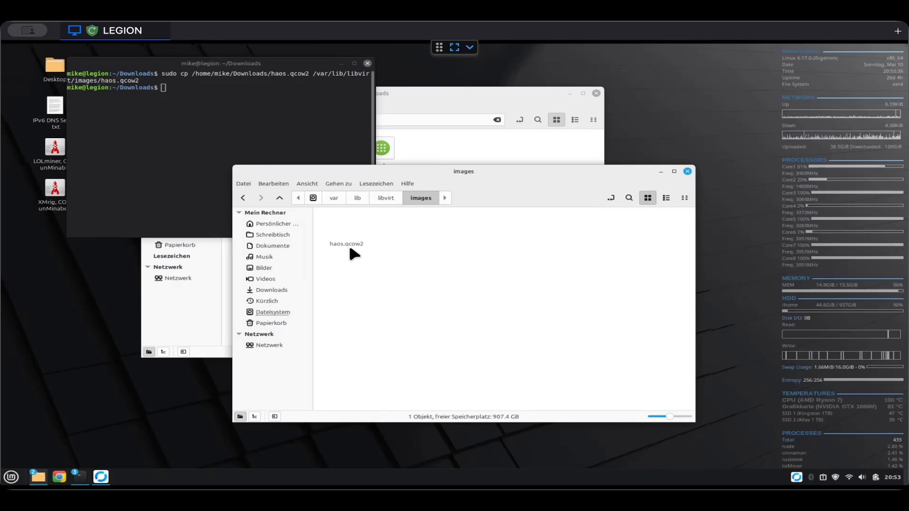
{"action": "left_click", "coordinate": [480, 98]}
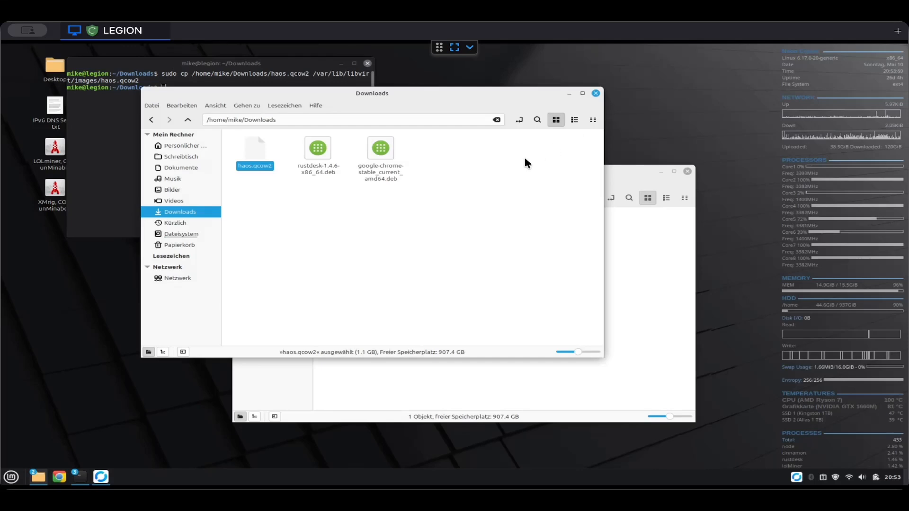
- Install qemu-kvm, libvirt-daemon-system, libvirt-clients, bridge-utils and virt-manager with "sudo apt install", agreeing to continue
{"action": "left_click", "coordinate": [97, 120]}
{"action": "type", "text": "sudo apt install qemu-kvm libvirt-daemon-system libvirt-clients bridge-utils virt-manager"}
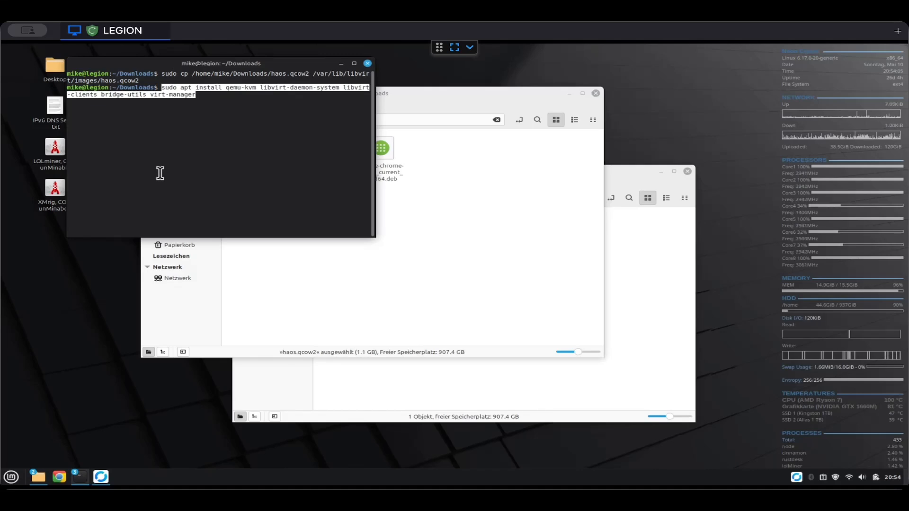
{"action": "key", "text": "Return"}
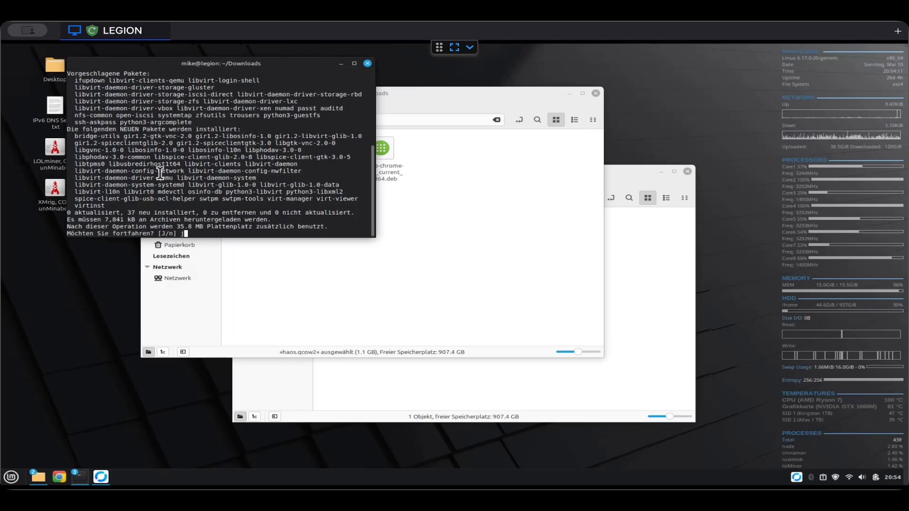
{"action": "type", "text": "j"}
{"action": "key", "text": "Return"}
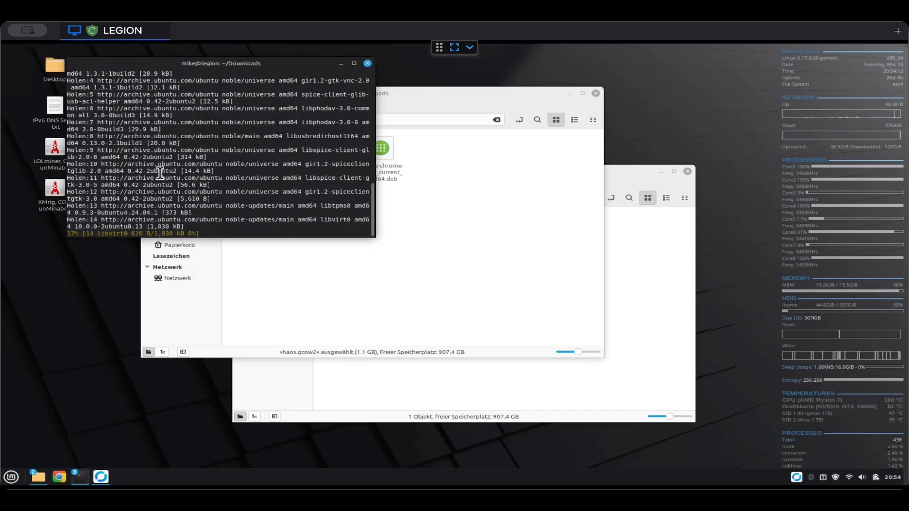
- Add the current user to the libvirt and kvm groups with "sudo adduser $USER libvirt" and "sudo adduser $USER kvm"
{"action": "right_click", "coordinate": [312, 220]}
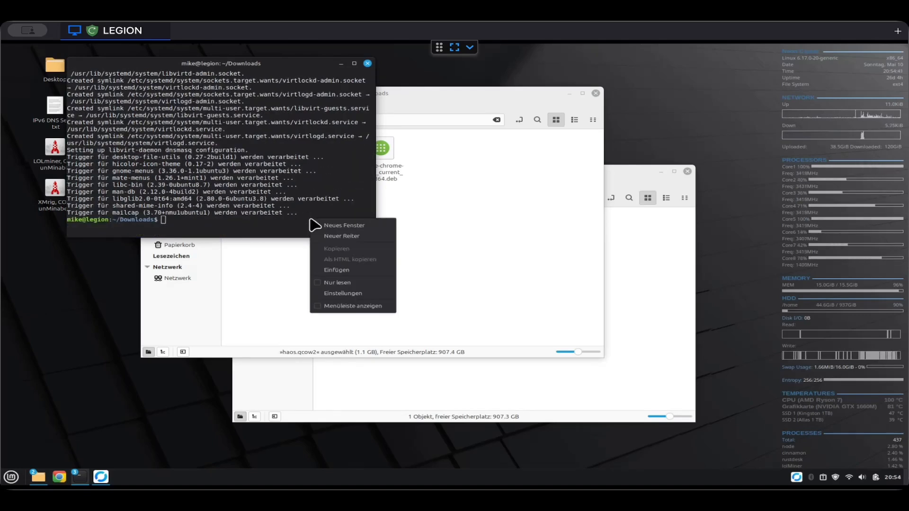
{"action": "left_click", "coordinate": [346, 271]}
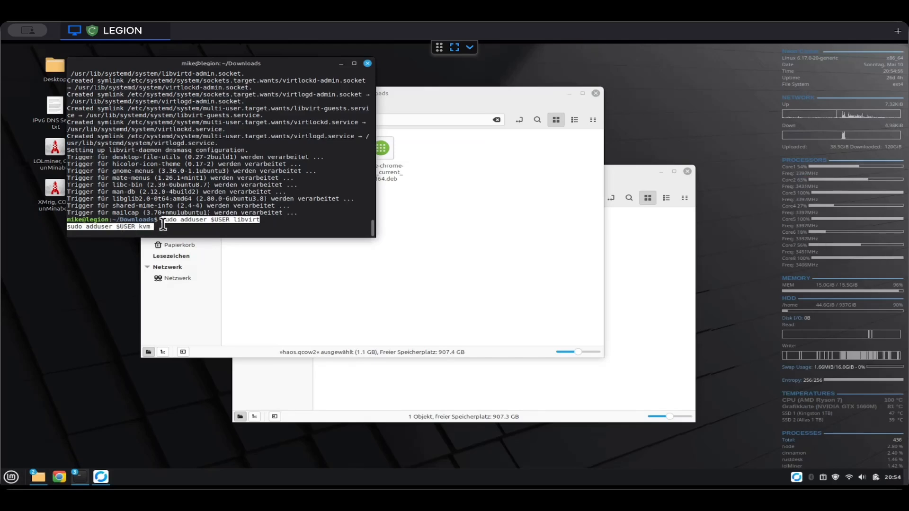
{"action": "key", "text": "Return"}
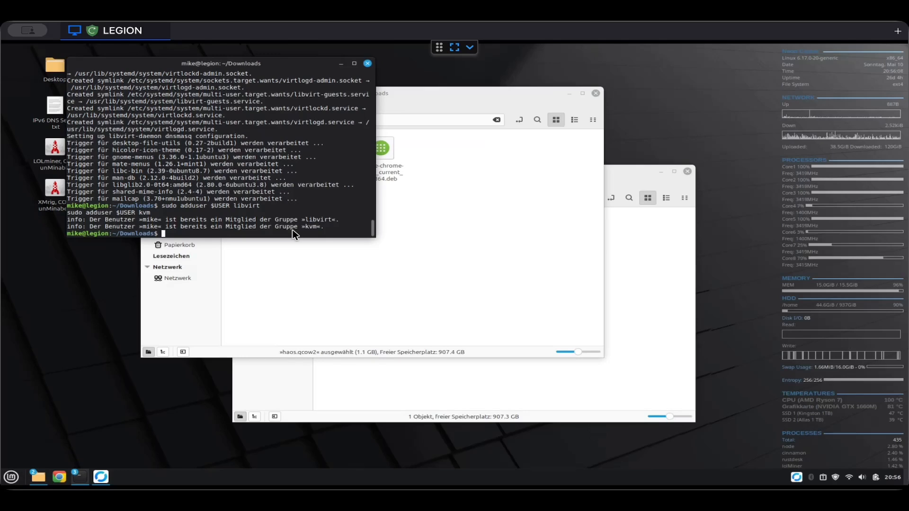
- Create /usr/local/bin/ha-network-fix.sh in nano with the copied bash script for IP forwarding, virbr0 ACCEPT rules and MASQUERADE, and save it
{"action": "type", "text": "sudo nano /usr/local/bin/ha-network-fix.sh"}
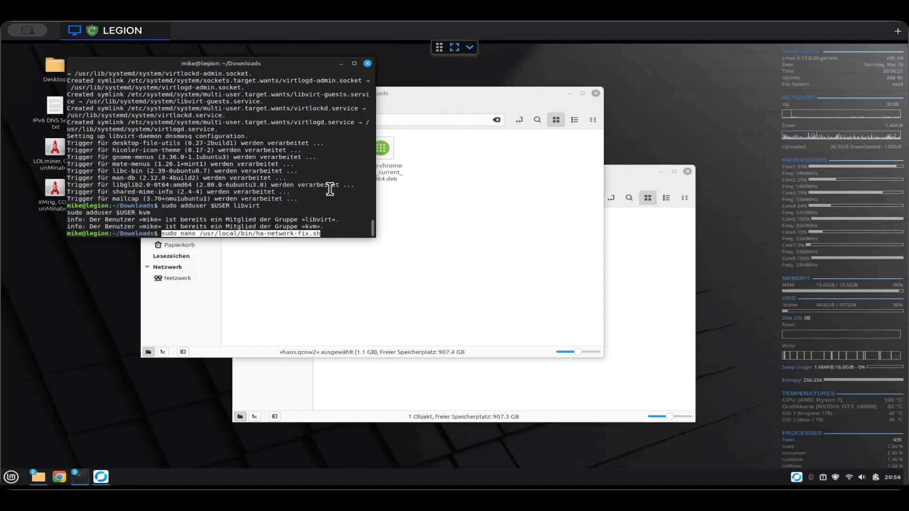
{"action": "key", "text": "Return"}
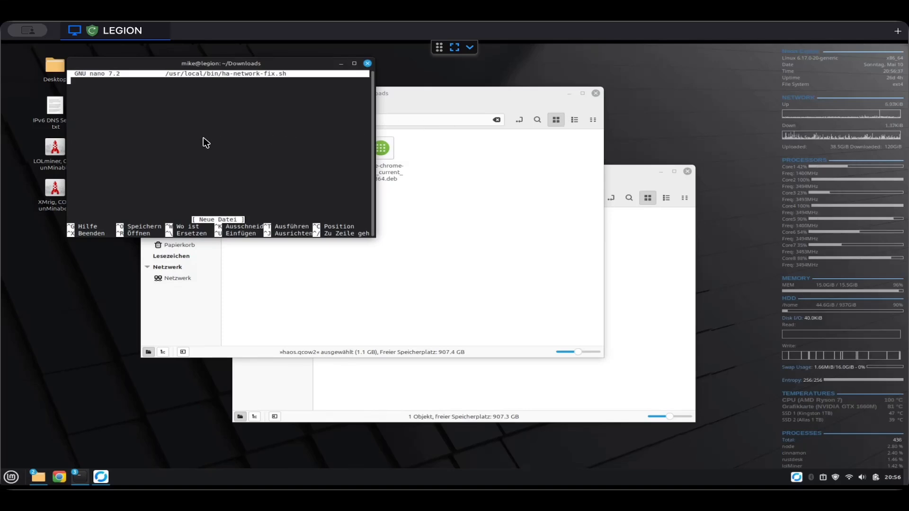
{"action": "key", "text": "ctrl+shift+v"}
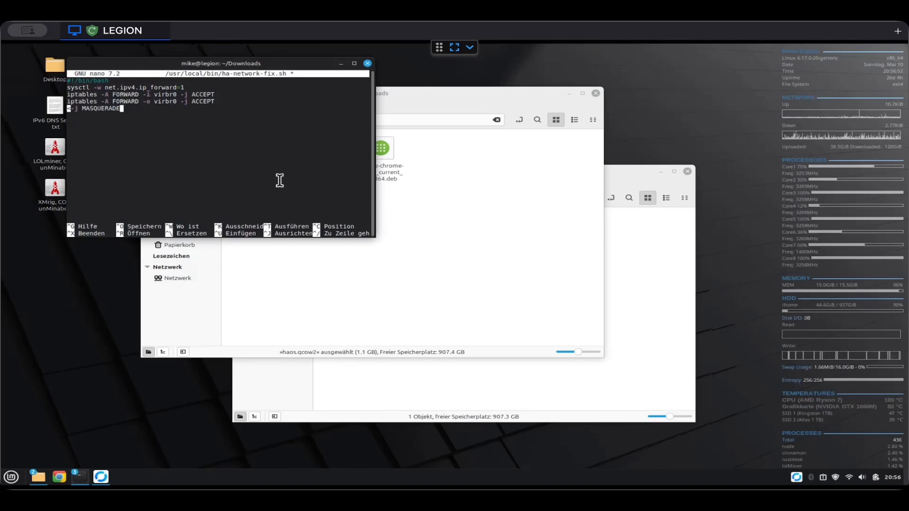
{"action": "key", "text": "ctrl+o"}
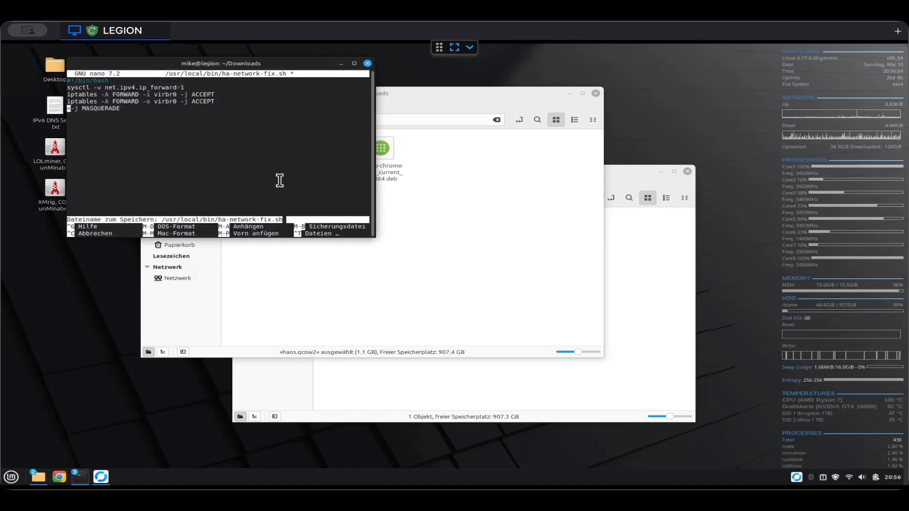
{"action": "key", "text": "Return"}
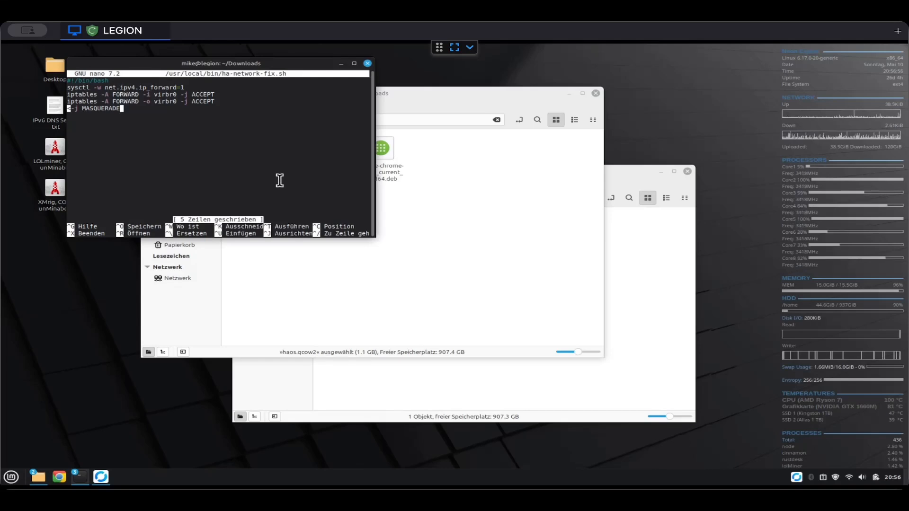
{"action": "key", "text": "ctrl+x"}
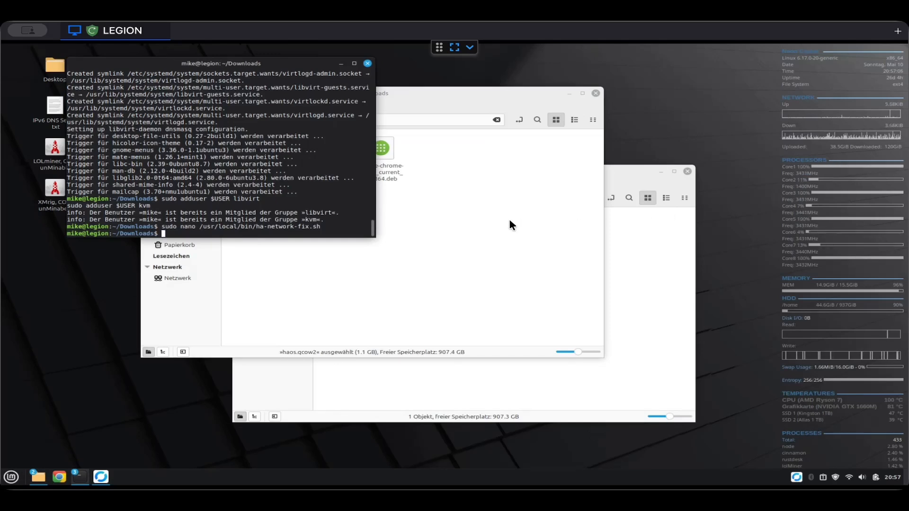
- Make the network script executable with "sudo chmod +x /usr/local/bin/ha-network-fix.sh"
{"action": "right_click", "coordinate": [358, 232]}
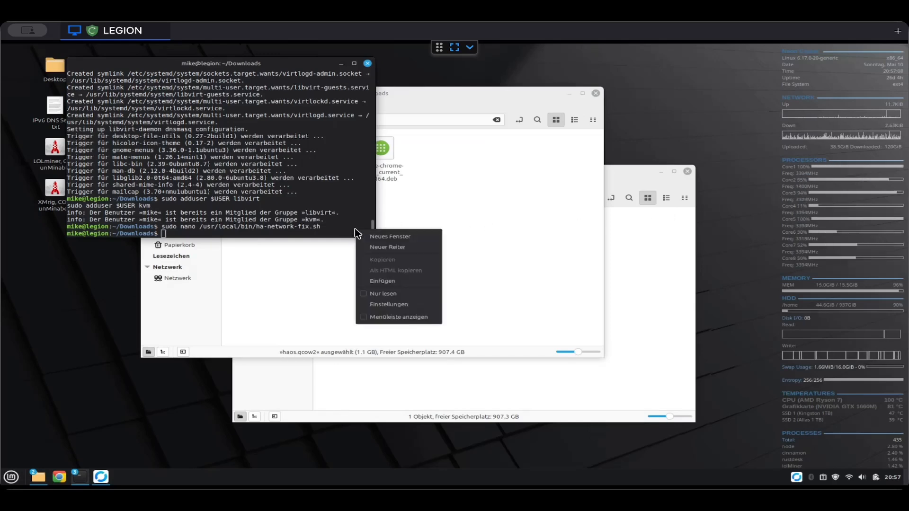
{"action": "left_click", "coordinate": [391, 283]}
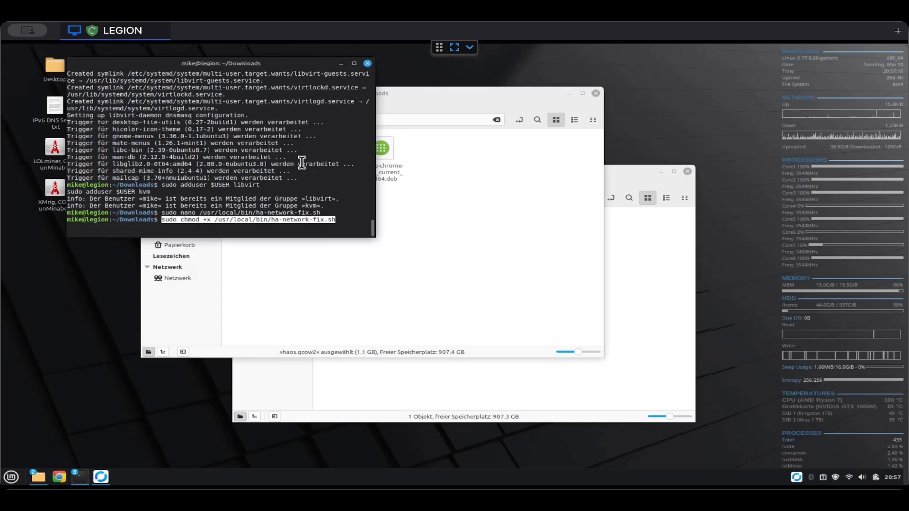
{"action": "key", "text": "Return"}
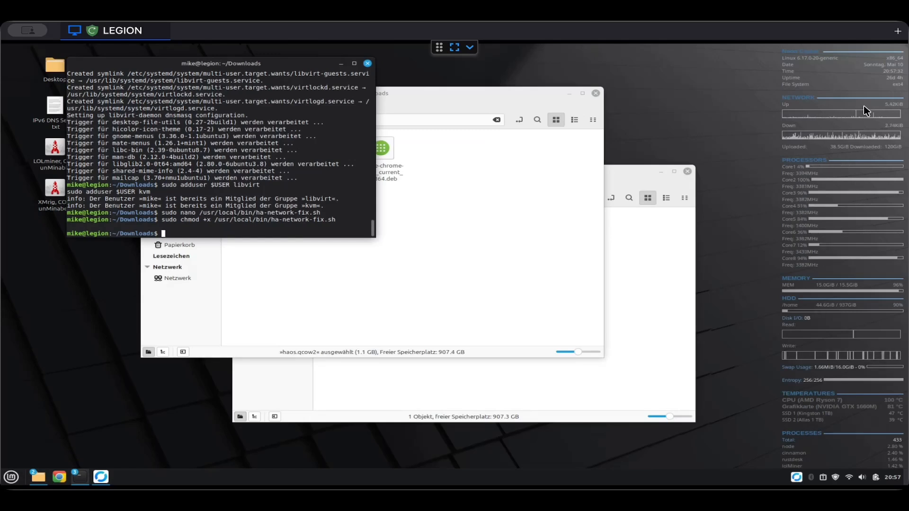
- Create and save /etc/systemd/system/ha-network.service in nano with the copied "HA Network Fix" oneshot unit that runs ha-network-fix.sh for multi-user.target
{"action": "right_click", "coordinate": [350, 230]}
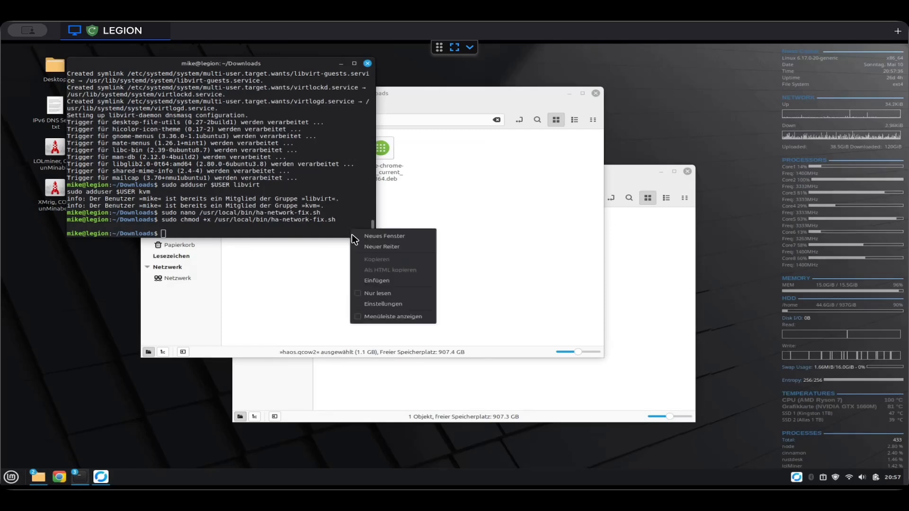
{"action": "left_click", "coordinate": [377, 280]}
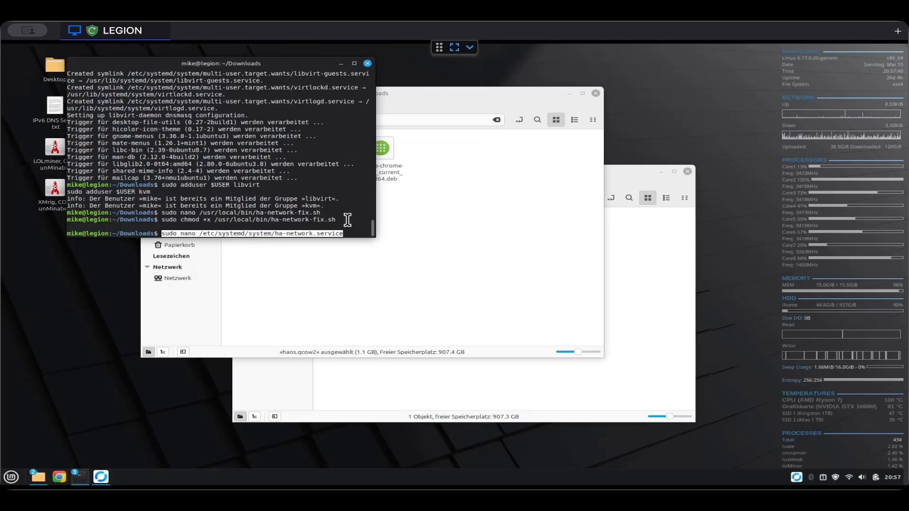
{"action": "key", "text": "Return"}
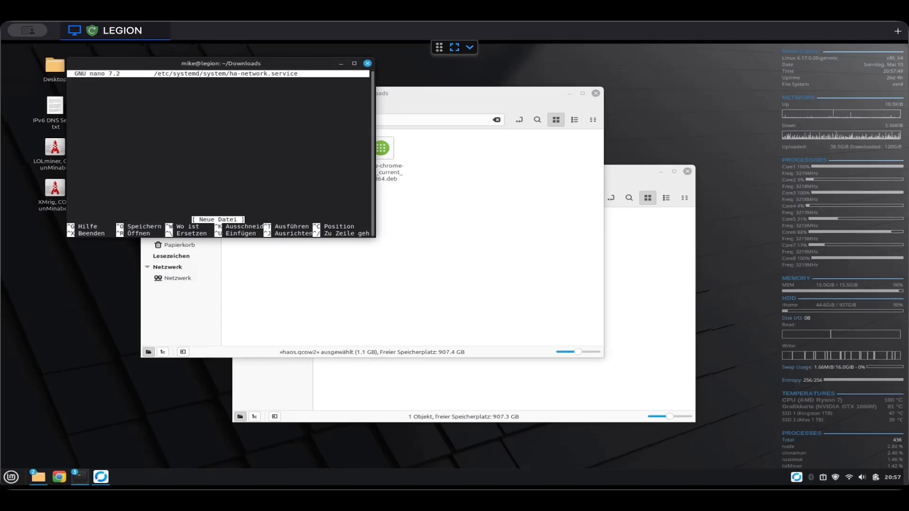
{"action": "key", "text": "ctrl+shift+v"}
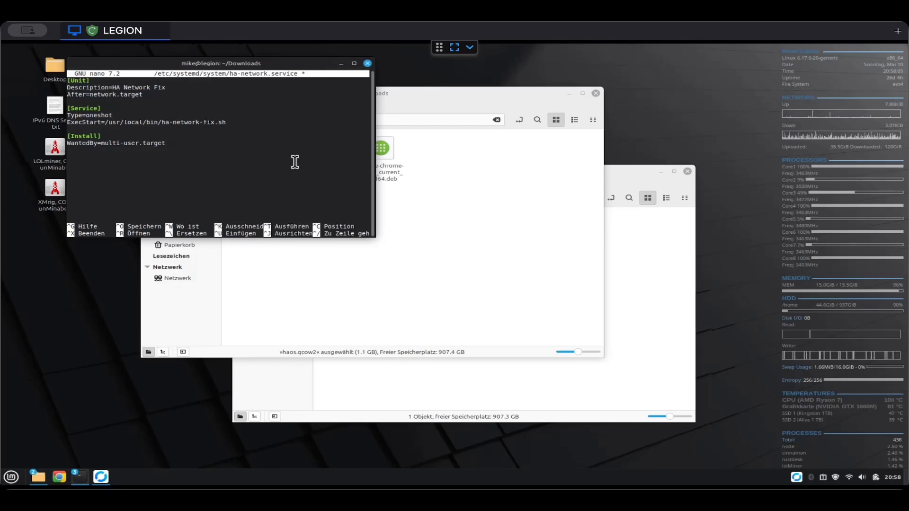
{"action": "key", "text": "ctrl+o"}
{"action": "key", "text": "Return"}
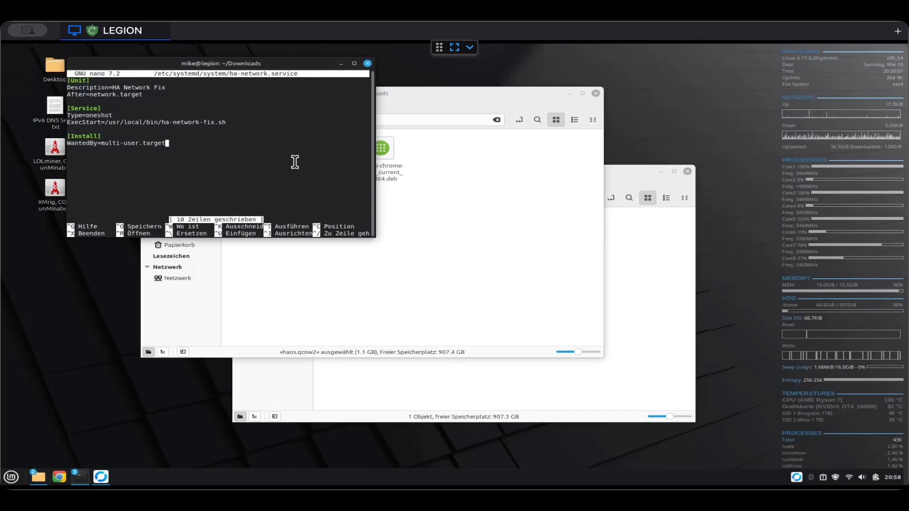
{"action": "key", "text": "ctrl+x"}
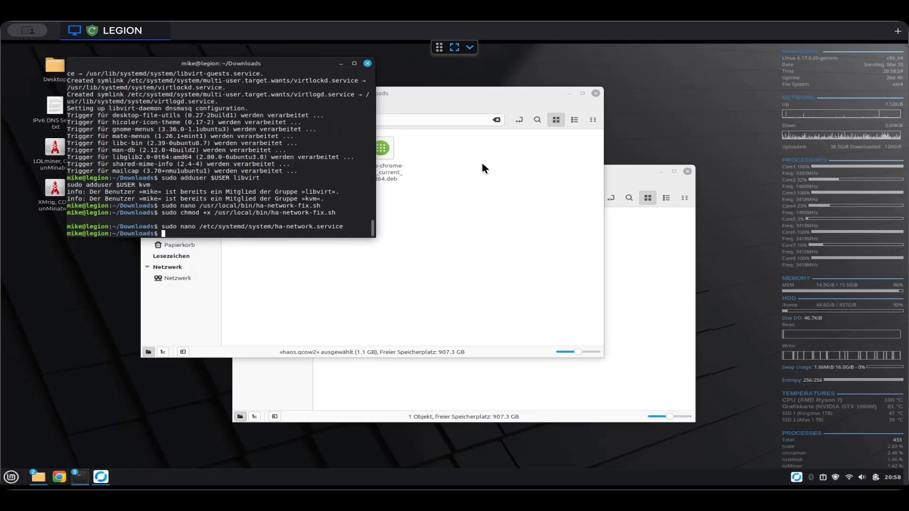
- Enable and immediately start the network service with "sudo systemctl enable --now ha-network.service"
{"action": "right_click", "coordinate": [359, 207]}
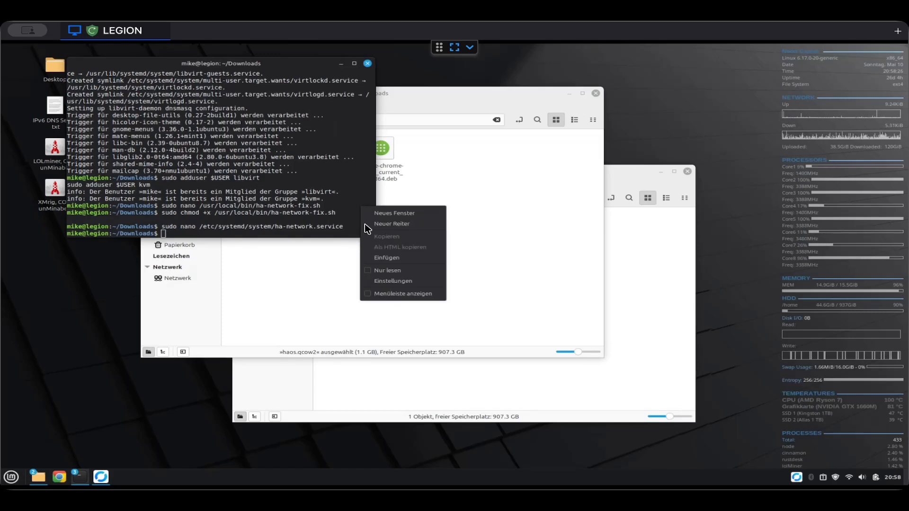
{"action": "left_click", "coordinate": [396, 259]}
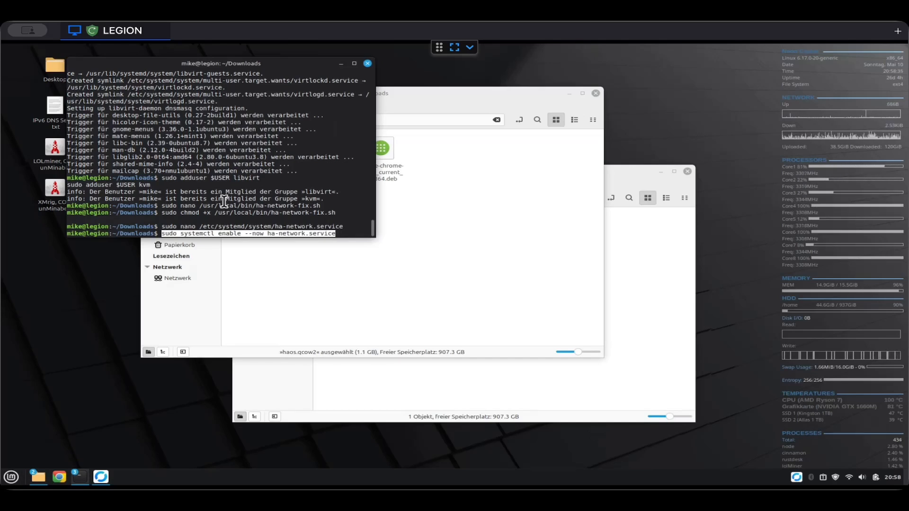
{"action": "key", "text": "Return"}
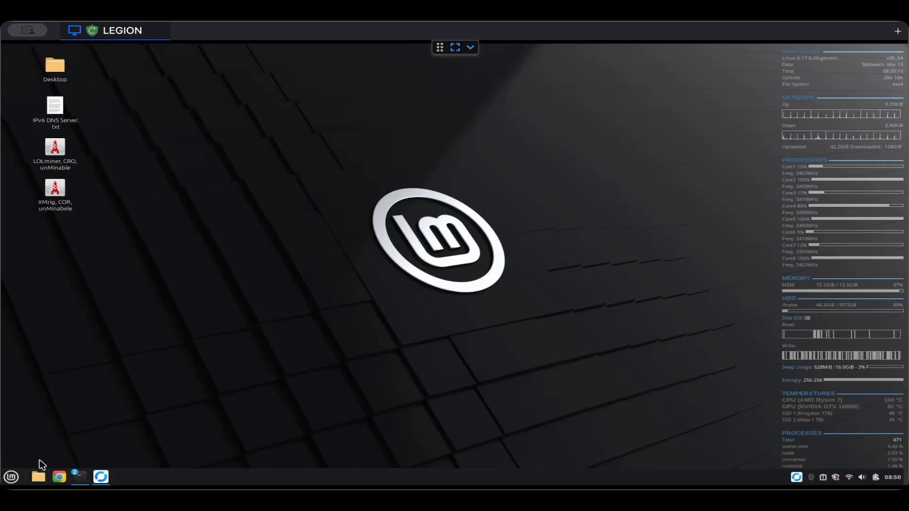
- Launch the virtual machine manager and begin a new virtual machine that imports an existing disk image, continuing to the storage path page
{"action": "left_click", "coordinate": [11, 477]}
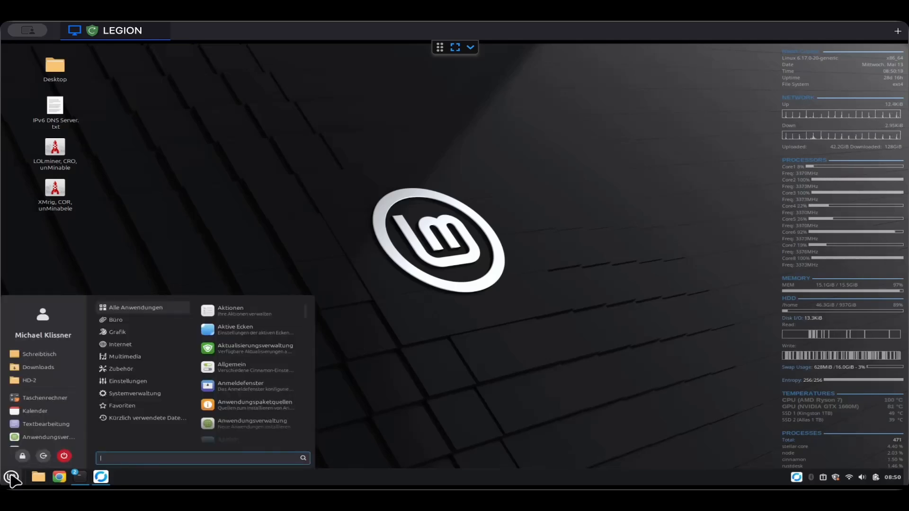
{"action": "type", "text": "vit"}
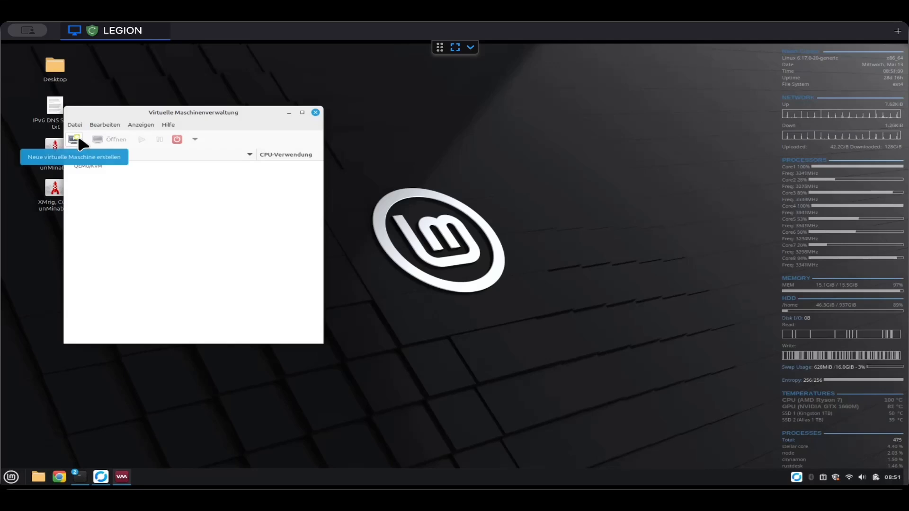
{"action": "left_click", "coordinate": [78, 137]}
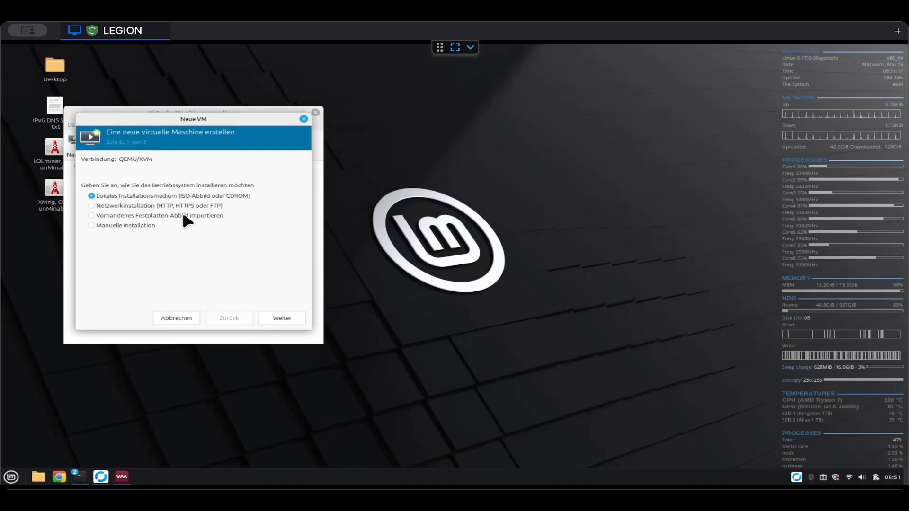
{"action": "left_click", "coordinate": [184, 216]}
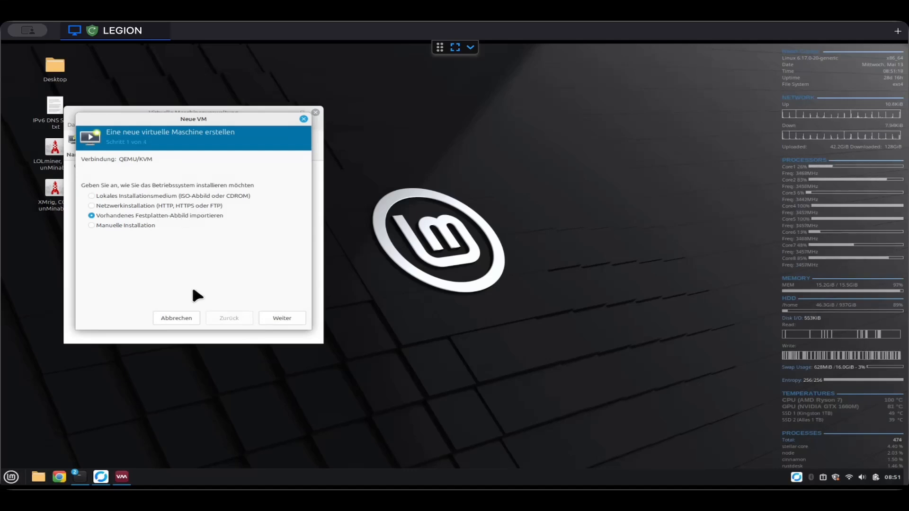
{"action": "left_click", "coordinate": [283, 318]}
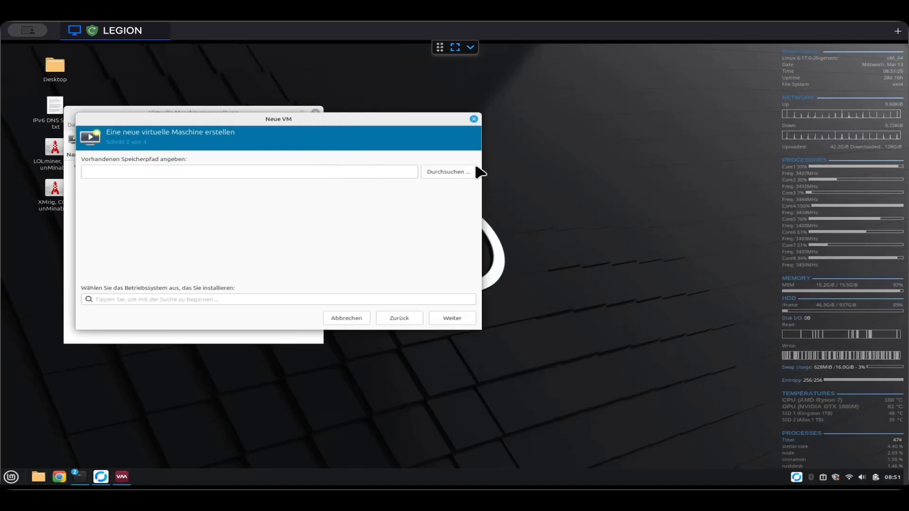
- Choose the haos.qcow2 volume from the default storage pool as the existing disk image for the new virtual machine
{"action": "left_click", "coordinate": [467, 172]}
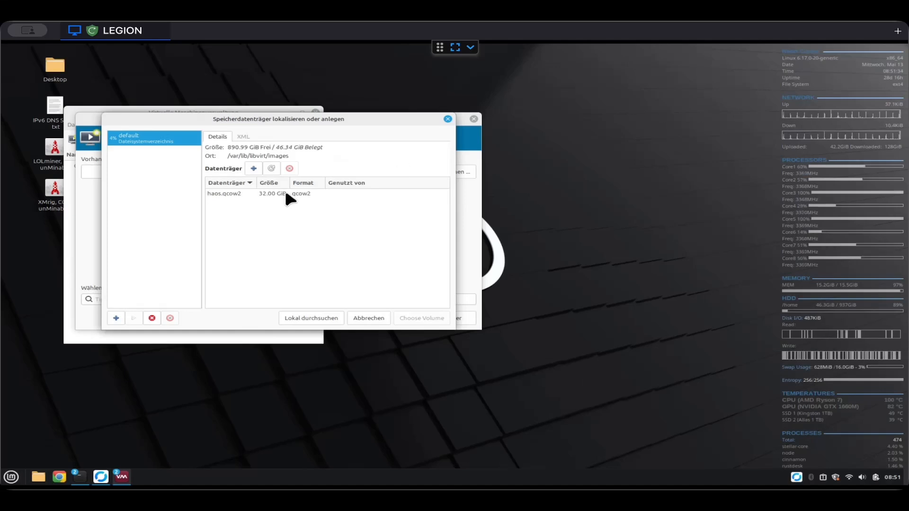
{"action": "left_click", "coordinate": [227, 194]}
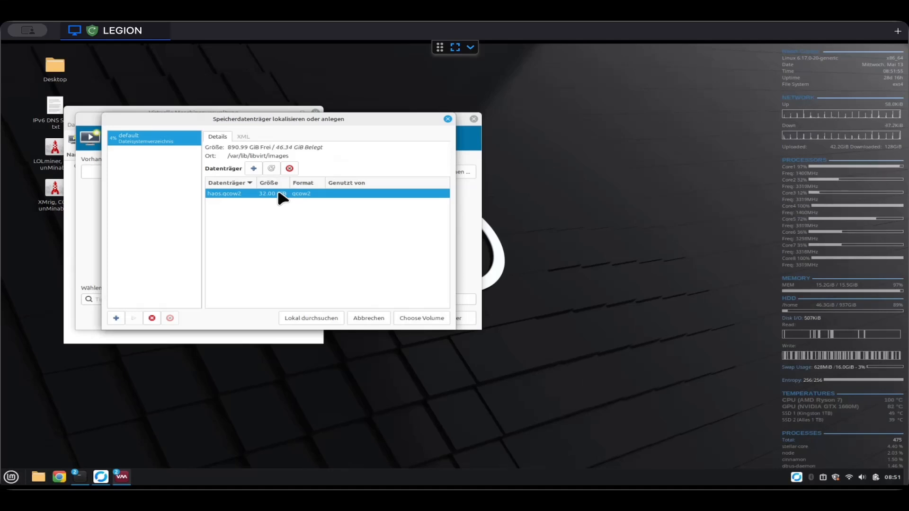
{"action": "left_click", "coordinate": [428, 319]}
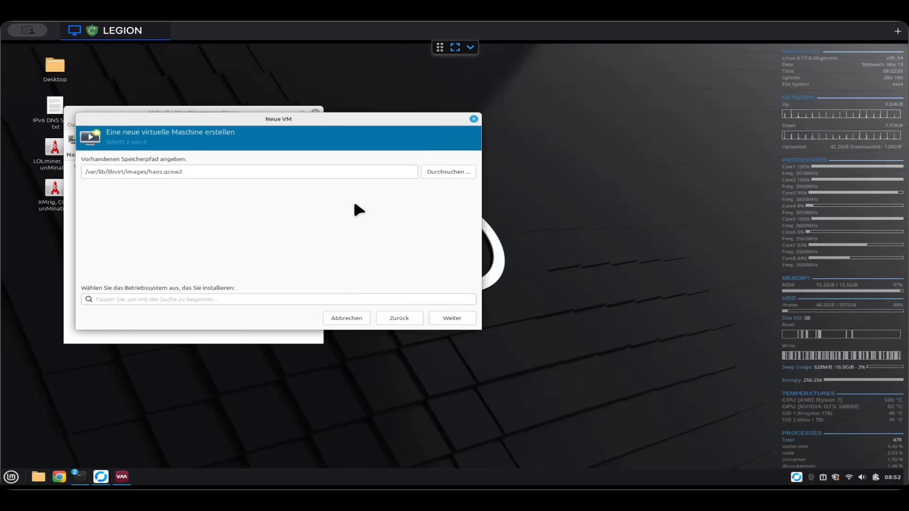
- Search the operating systems for "deb" and choose Debian 13 (debian13) as the guest system
{"action": "left_click", "coordinate": [214, 297]}
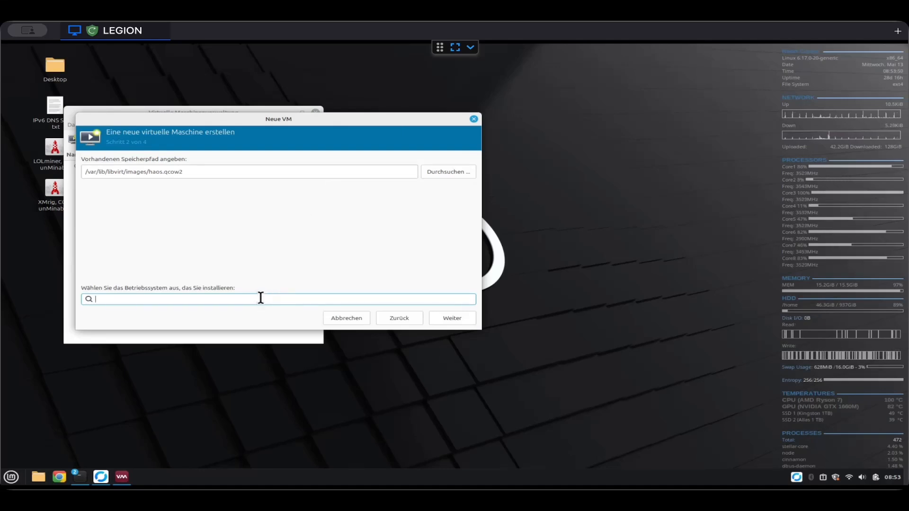
{"action": "type", "text": "dib"}
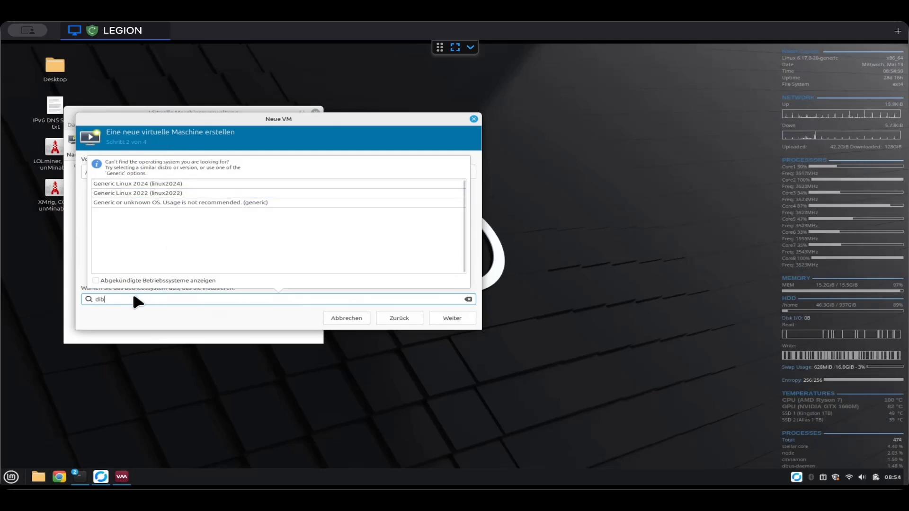
{"action": "key", "text": "BackSpace"}
{"action": "key", "text": "BackSpace"}
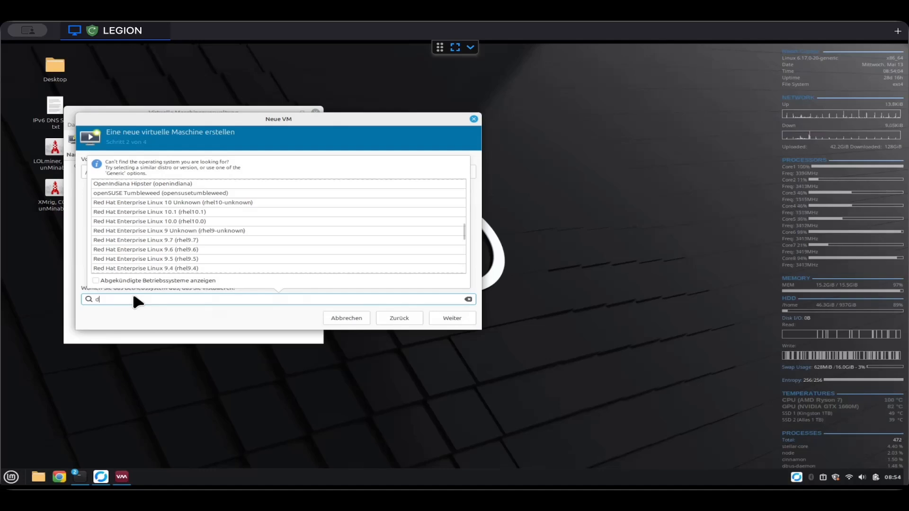
{"action": "type", "text": "eb"}
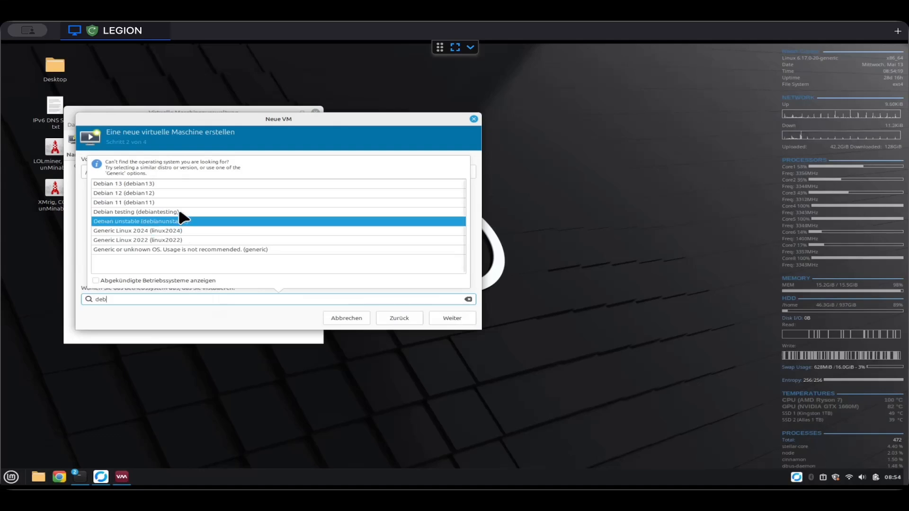
{"action": "left_click", "coordinate": [168, 184]}
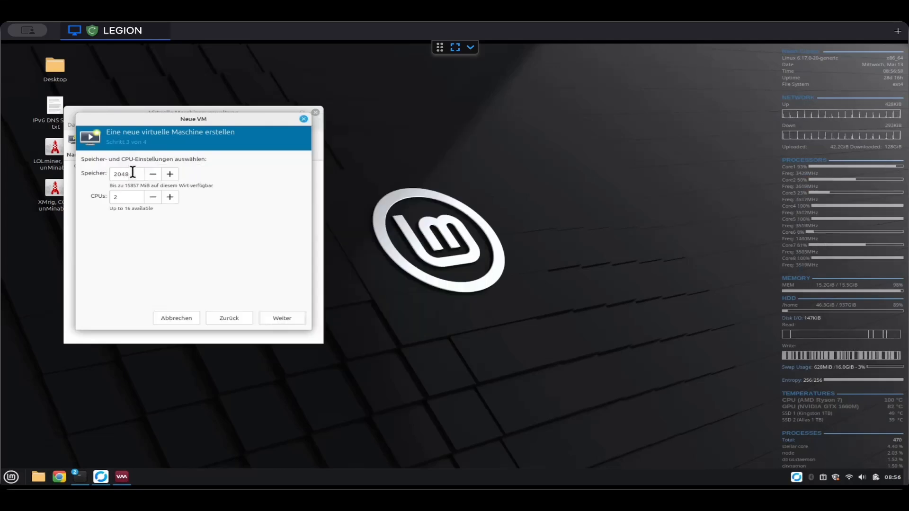
- Give the virtual machine 6000 MiB of memory and 6 CPUs, and continue to the final wizard page
{"action": "left_click_drag", "start_coordinate": [133, 172], "coordinate": [114, 171]}
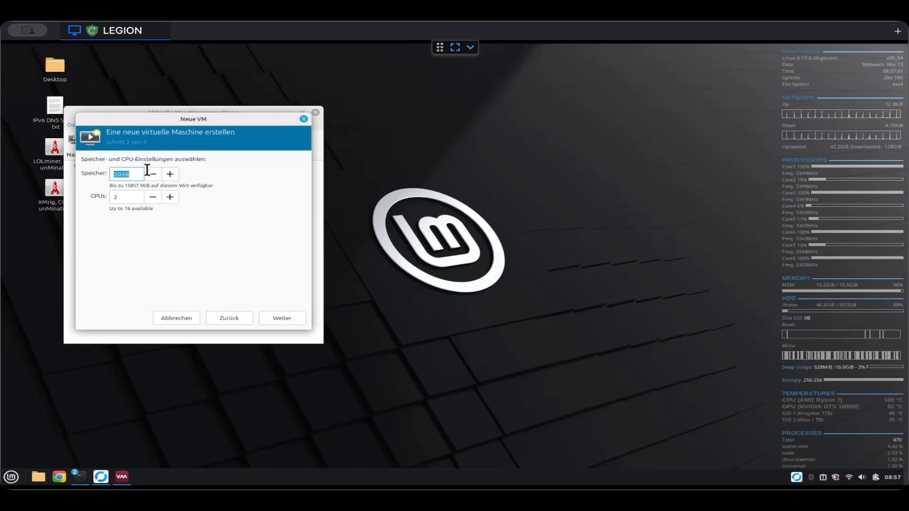
{"action": "type", "text": "6000"}
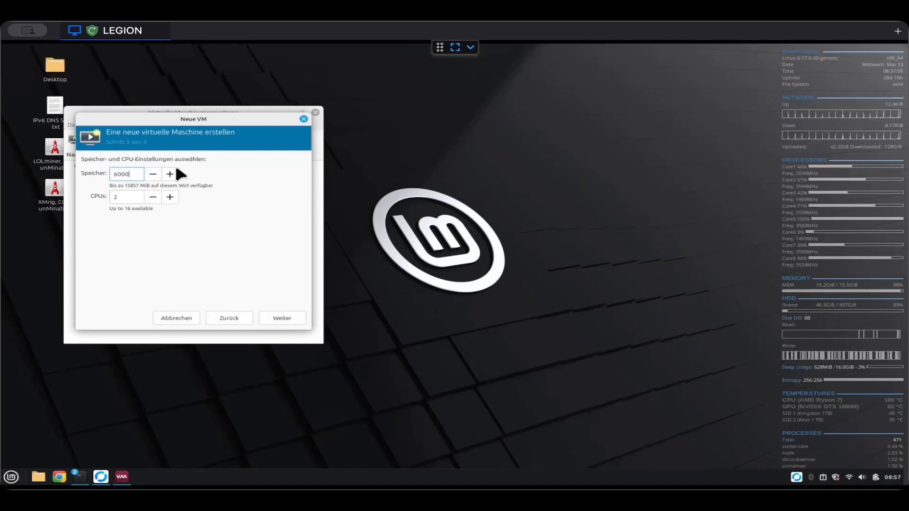
{"action": "key", "text": "Tab"}
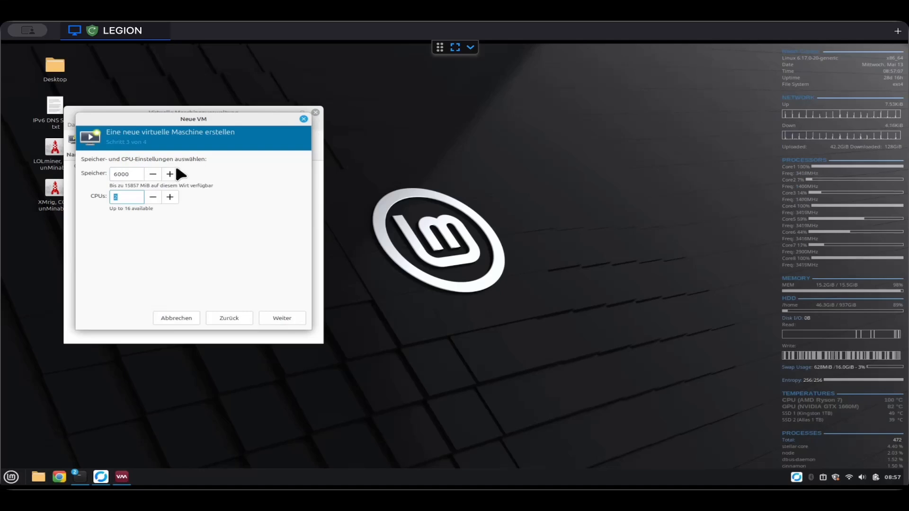
{"action": "type", "text": "6"}
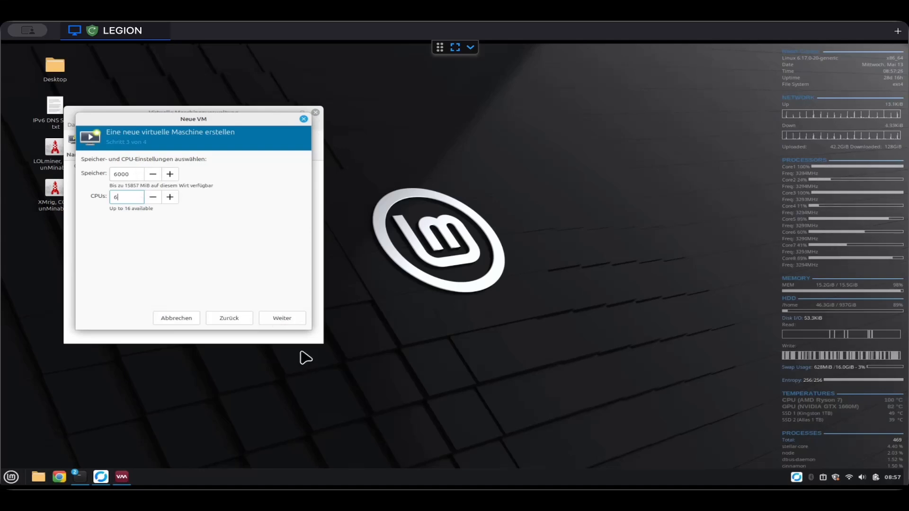
{"action": "left_click", "coordinate": [290, 321]}
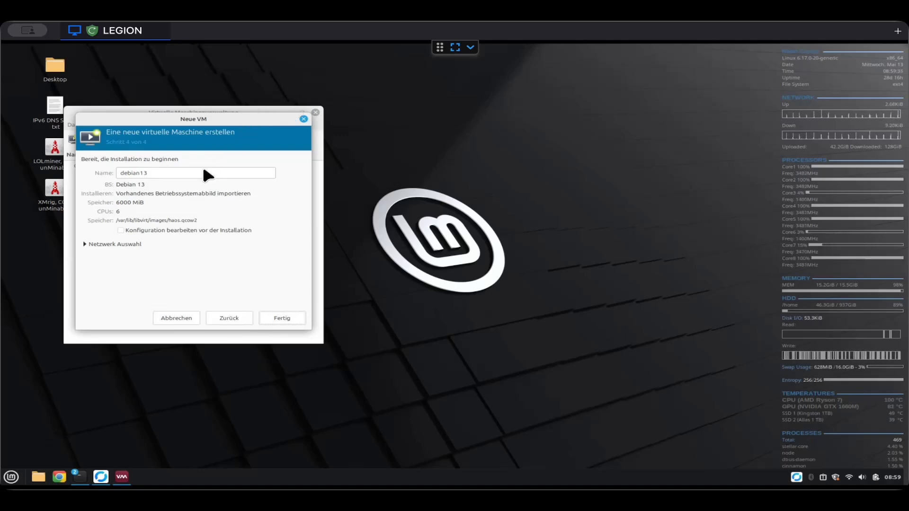
- Rename the new virtual machine as HAOS
{"action": "left_click", "coordinate": [189, 172]}
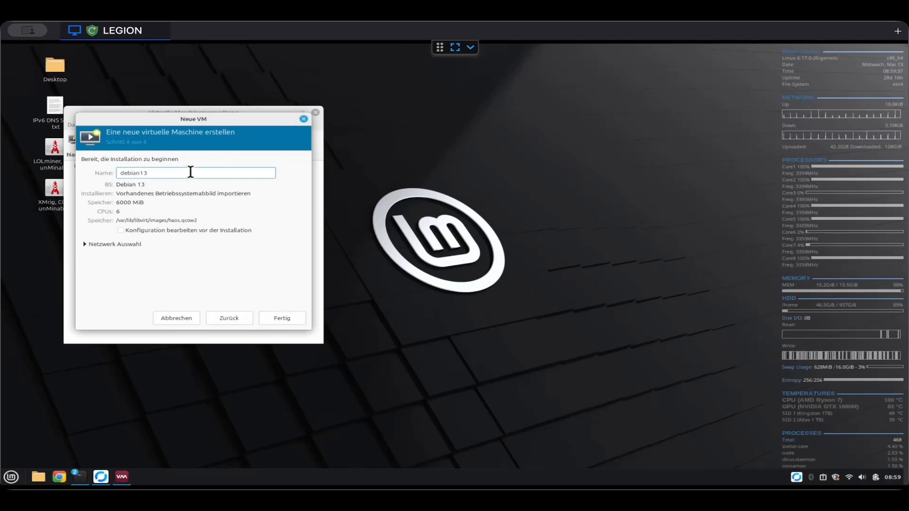
{"action": "key", "text": "BackSpace"}
{"action": "key", "text": "BackSpace"}
{"action": "key", "text": "BackSpace"}
{"action": "key", "text": "BackSpace"}
{"action": "key", "text": "BackSpace"}
{"action": "key", "text": "BackSpace"}
{"action": "key", "text": "BackSpace"}
{"action": "key", "text": "BackSpace"}
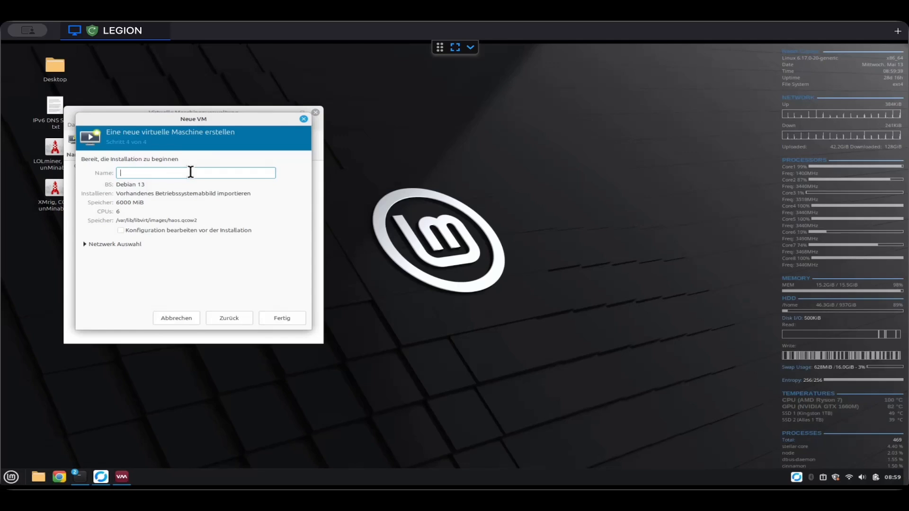
{"action": "type", "text": "HAOS"}
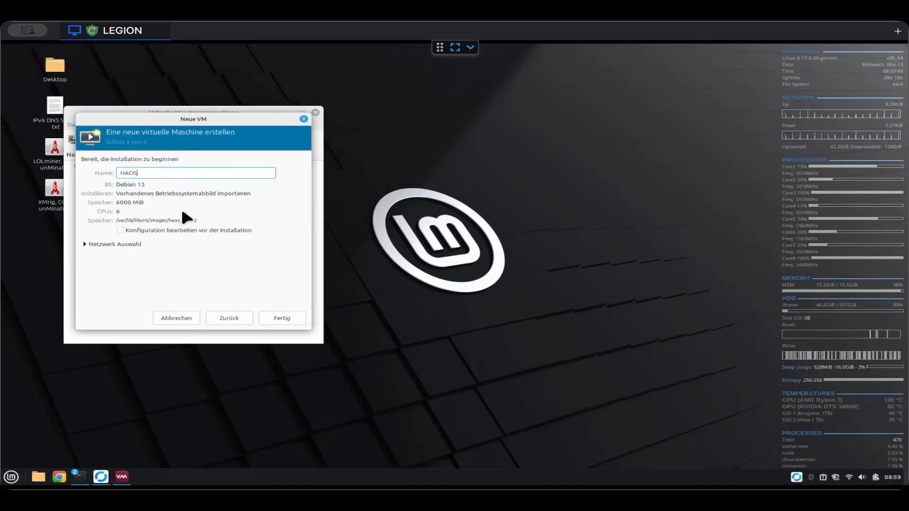
- Enable editing the configuration before installation and finish the wizard on the 'default' NAT network, agreeing to start that network
{"action": "left_click", "coordinate": [125, 230]}
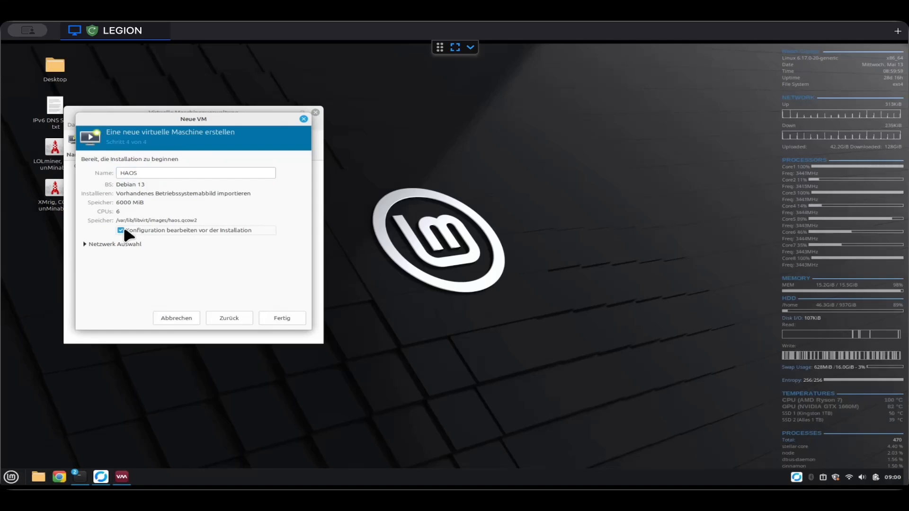
{"action": "left_click", "coordinate": [102, 245]}
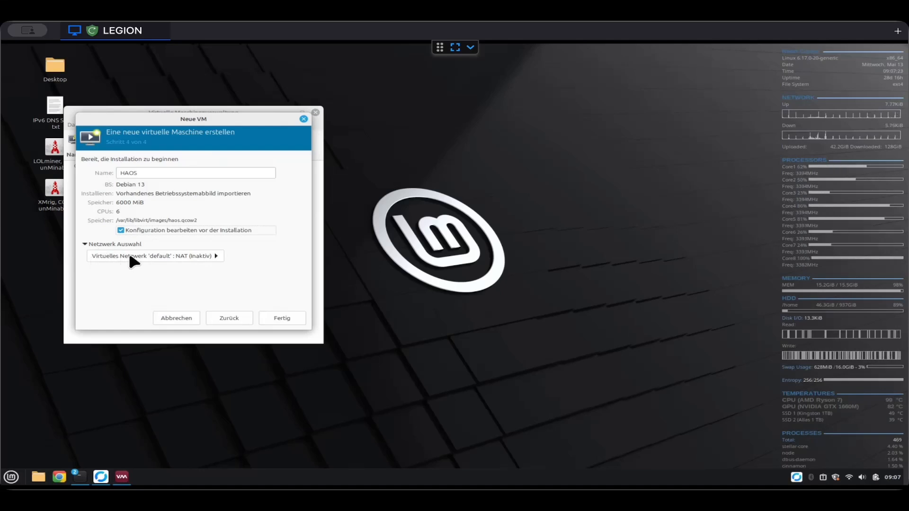
{"action": "left_click", "coordinate": [213, 256]}
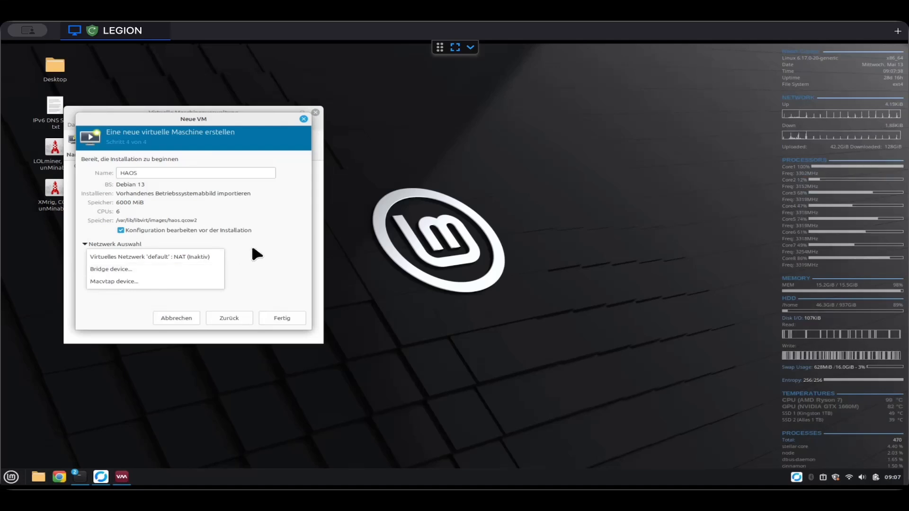
{"action": "left_click", "coordinate": [252, 248]}
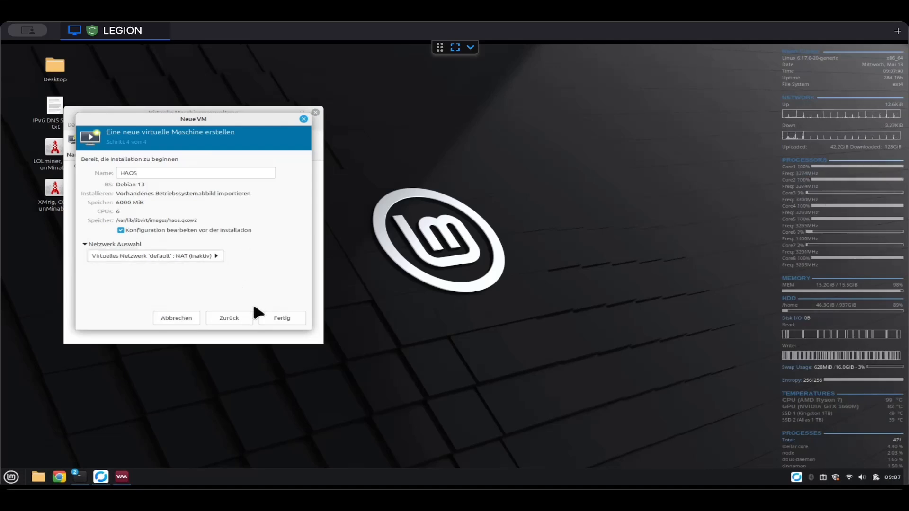
{"action": "left_click", "coordinate": [273, 320]}
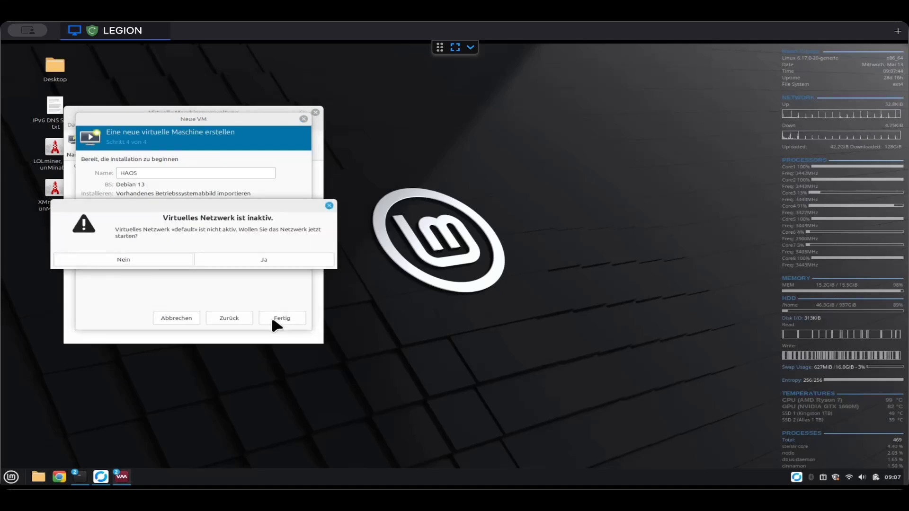
{"action": "left_click", "coordinate": [238, 261]}
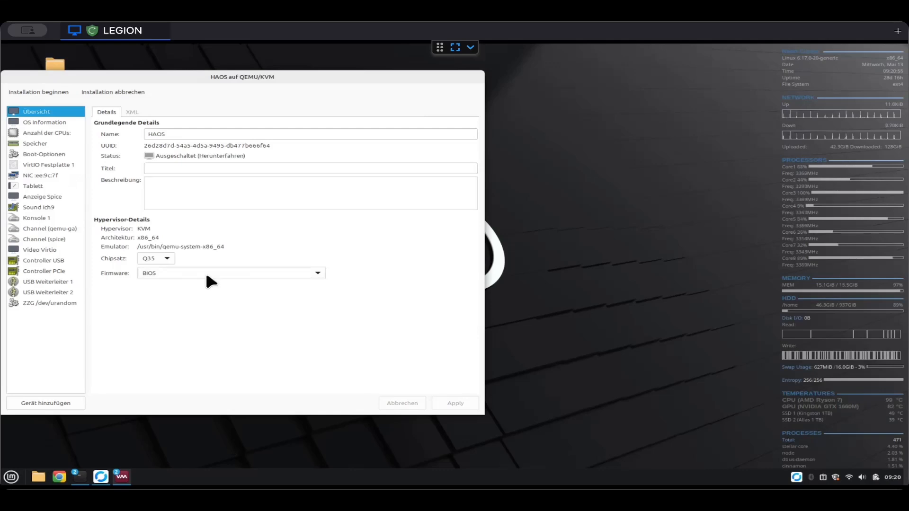
- Set the firmware to UEFI x86_64: /usr/share/OVMF/OVMF_CODE_4M.fd and add the Realtek RTL8188EUS 802.11n wireless adapter as a USB host device
{"action": "left_click", "coordinate": [284, 275]}
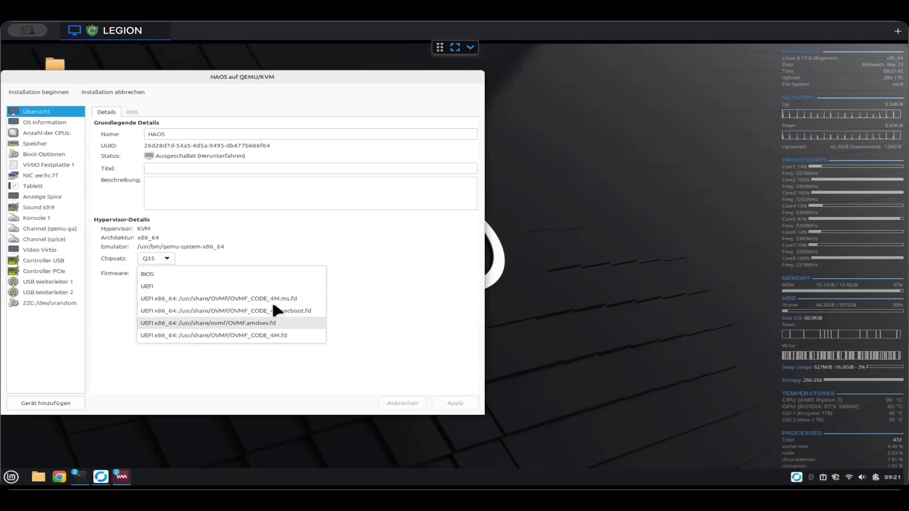
{"action": "left_click", "coordinate": [271, 336]}
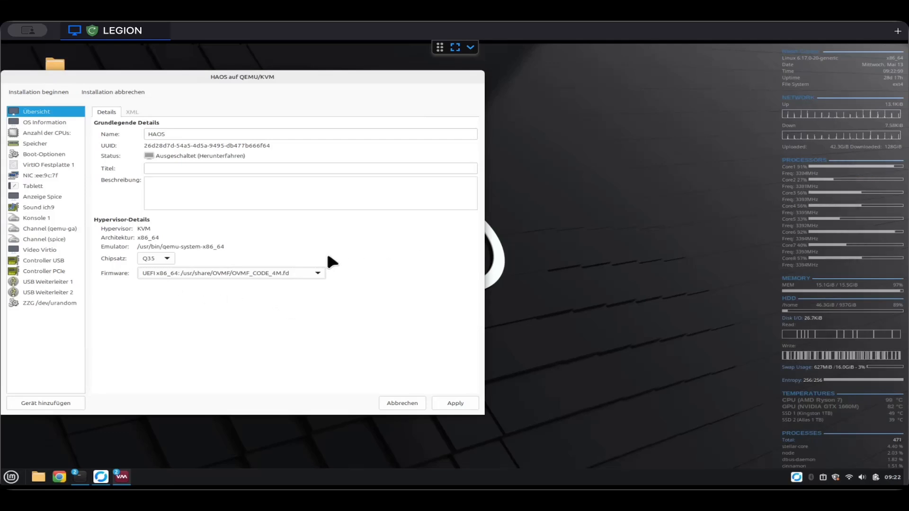
{"action": "left_click", "coordinate": [52, 406]}
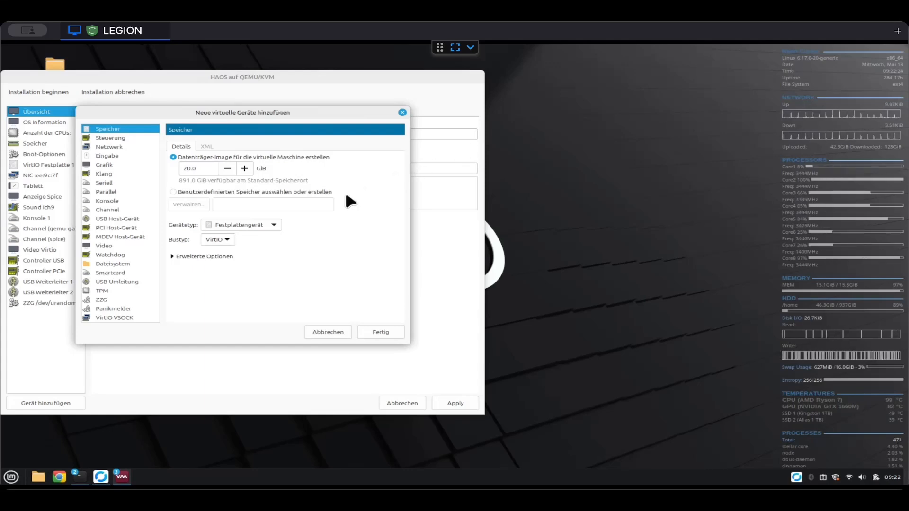
{"action": "left_click", "coordinate": [114, 221]}
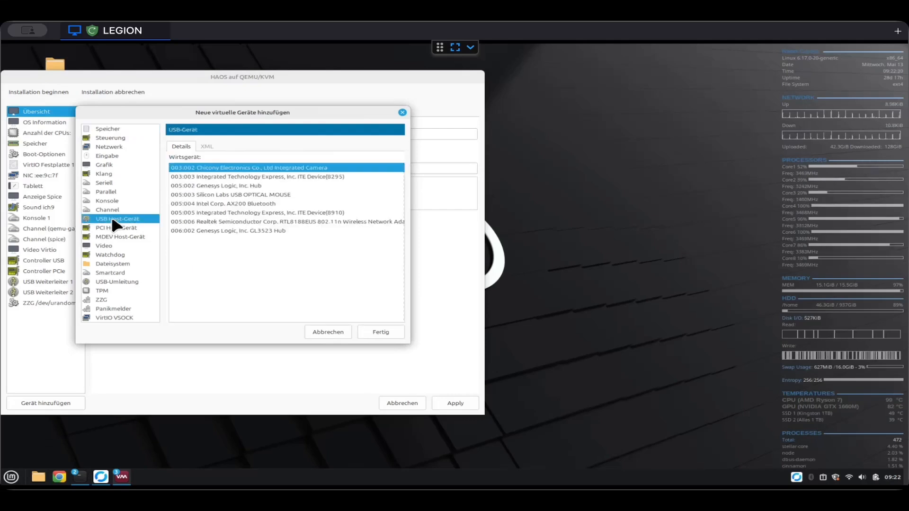
{"action": "left_click", "coordinate": [294, 222]}
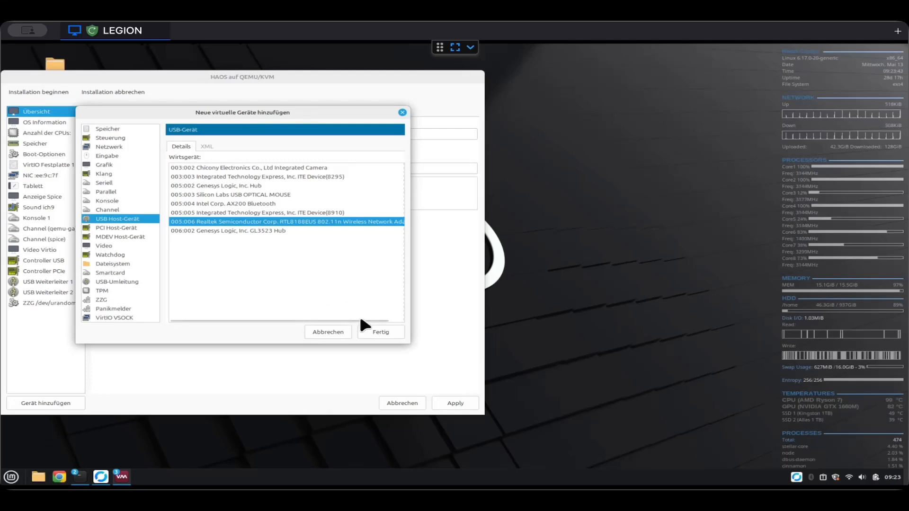
{"action": "left_click", "coordinate": [365, 331]}
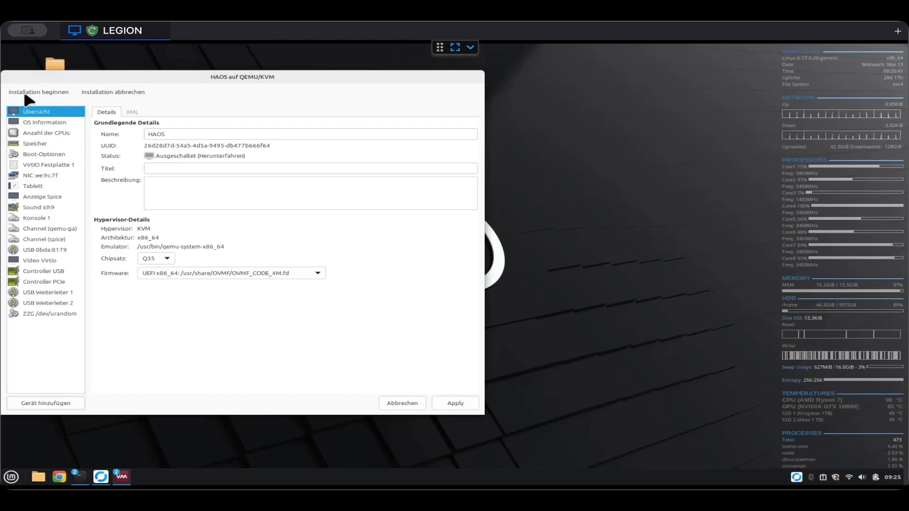
- Begin the HAOS virtual machine's installation, agreeing to apply the pending configuration changes
{"action": "left_click", "coordinate": [26, 93]}
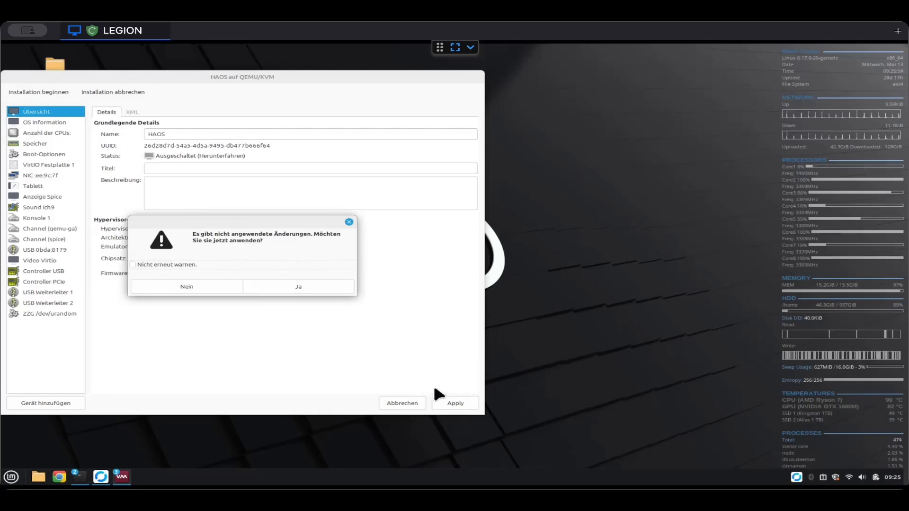
{"action": "left_click", "coordinate": [313, 289]}
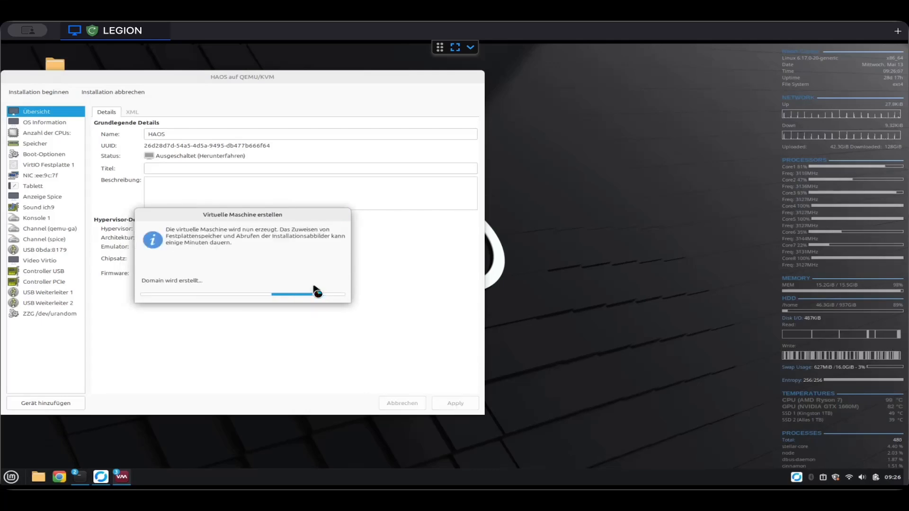
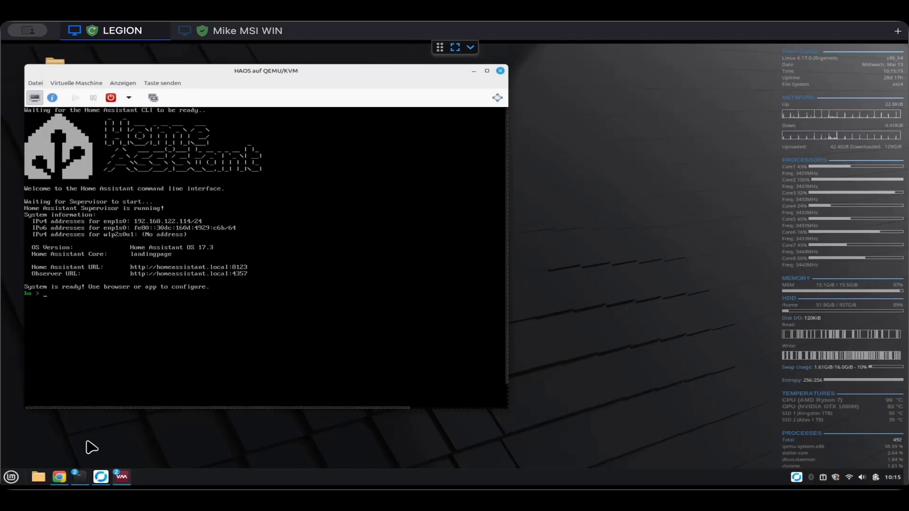
- Switch to Chrome and view the new instance's Home Assistant onboarding page at 192.168.122.114:8123
{"action": "mouse_move", "coordinate": [59, 477]}
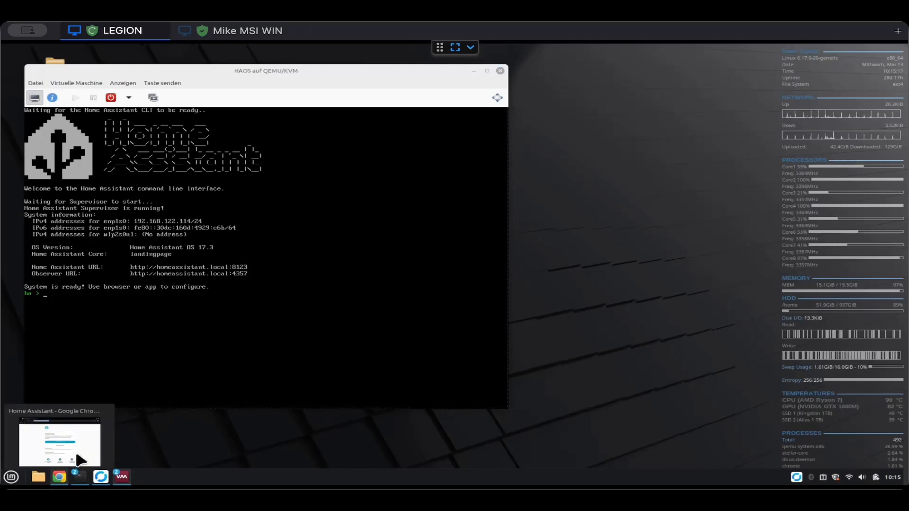
{"action": "left_click", "coordinate": [77, 458]}
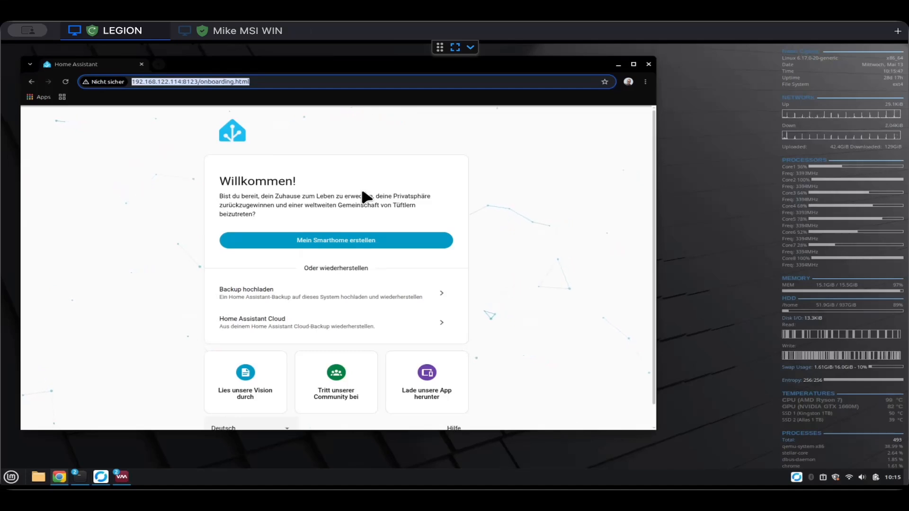
{"action": "left_click", "coordinate": [316, 250]}
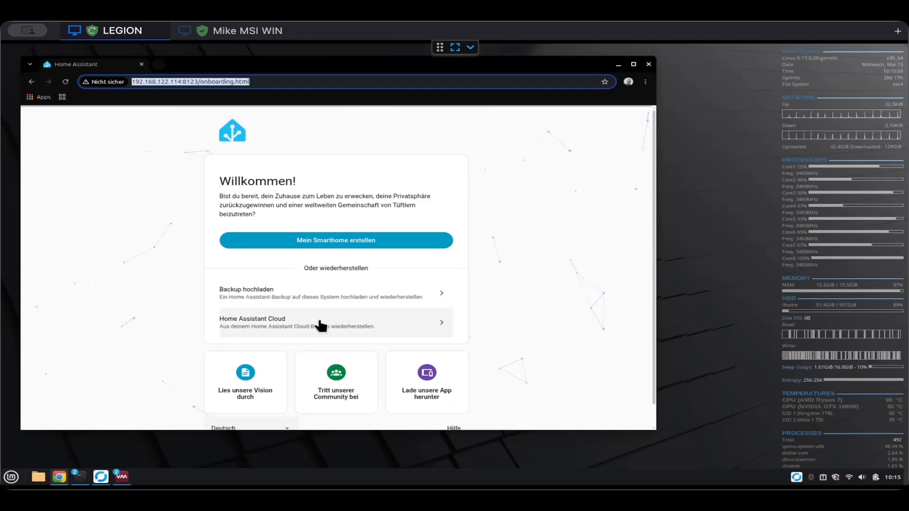
{"action": "left_click", "coordinate": [353, 248]}
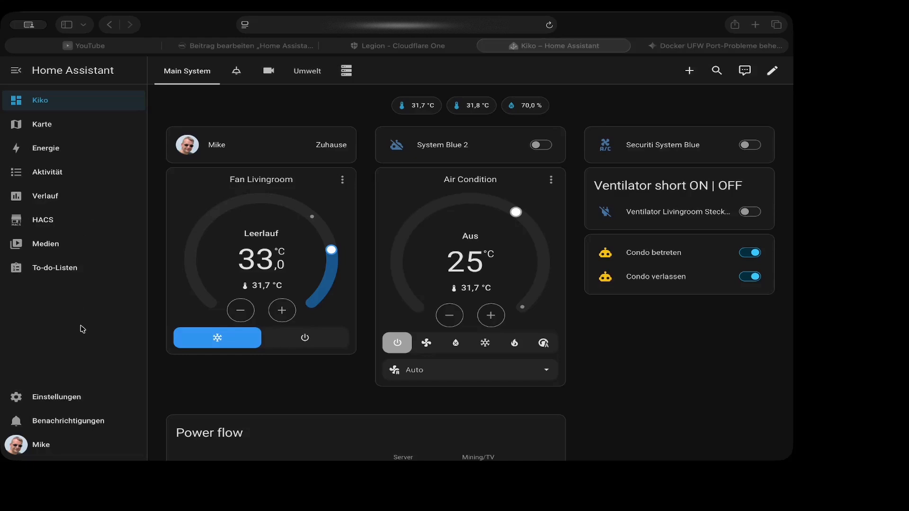
- Create an automatic backup immediately from the existing Home Assistant instance's system backup settings
{"action": "left_click", "coordinate": [70, 397]}
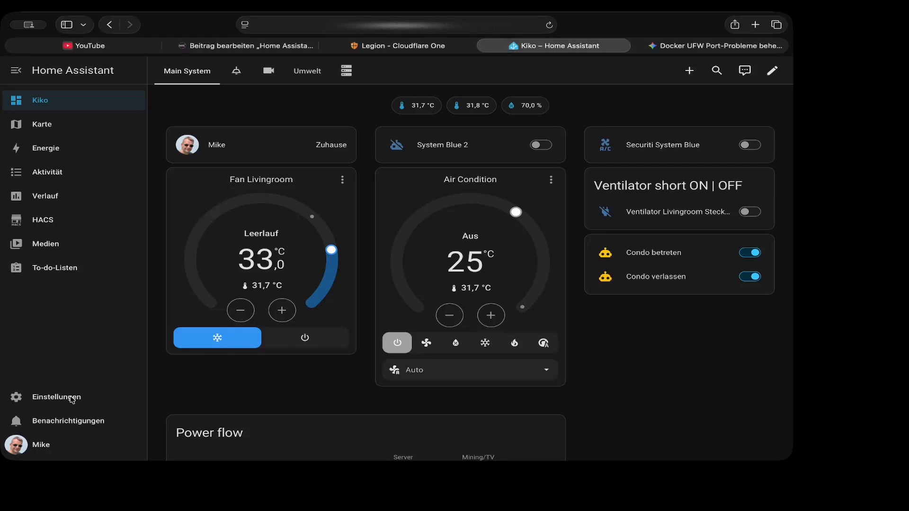
{"action": "left_click", "coordinate": [73, 400]}
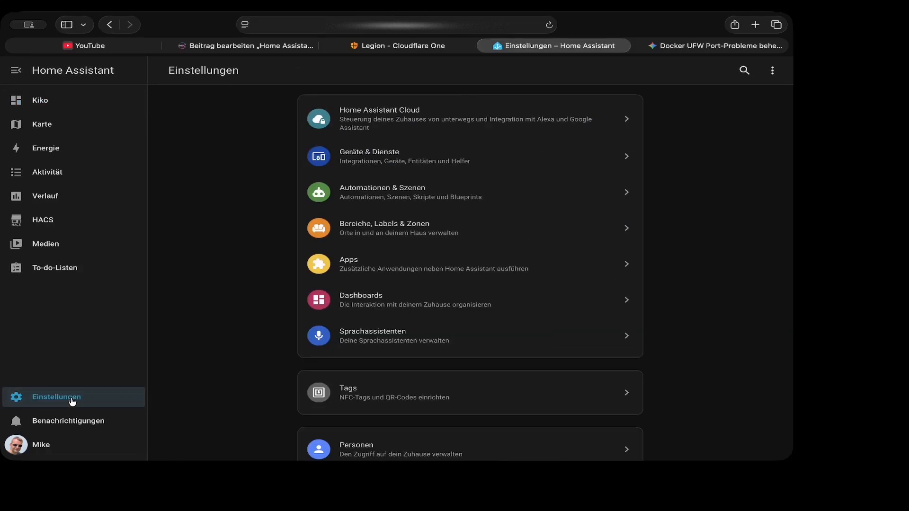
{"action": "scroll", "coordinate": [395, 411], "scroll_direction": "down", "scroll_amount": 2}
{"action": "left_click", "coordinate": [395, 411]}
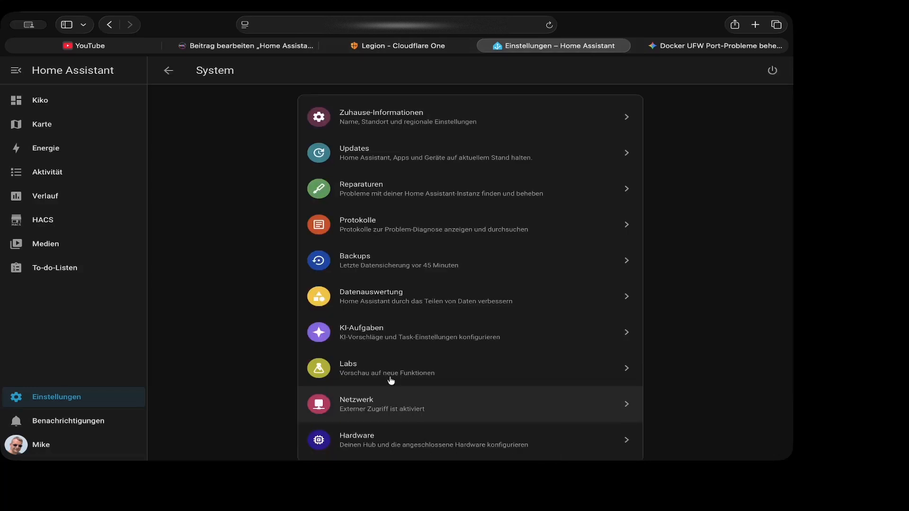
{"action": "left_click", "coordinate": [363, 266]}
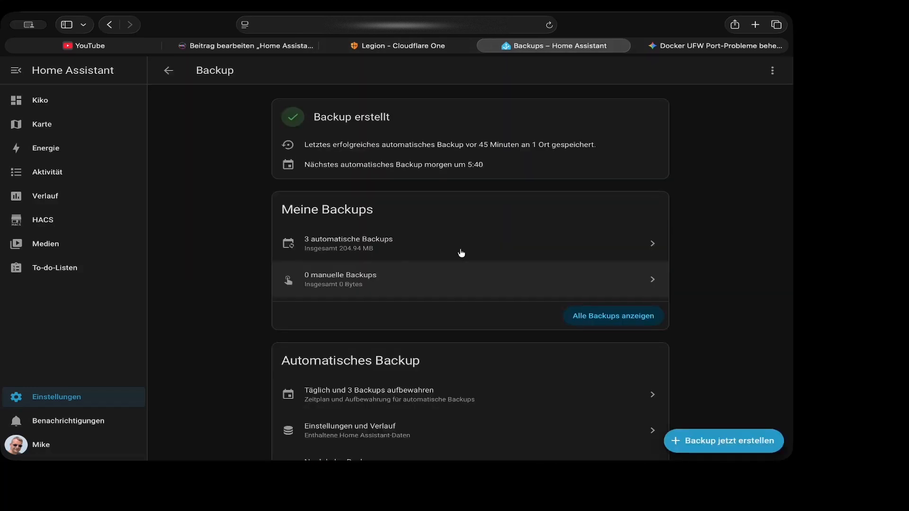
{"action": "scroll", "coordinate": [525, 313], "scroll_direction": "down", "scroll_amount": 3}
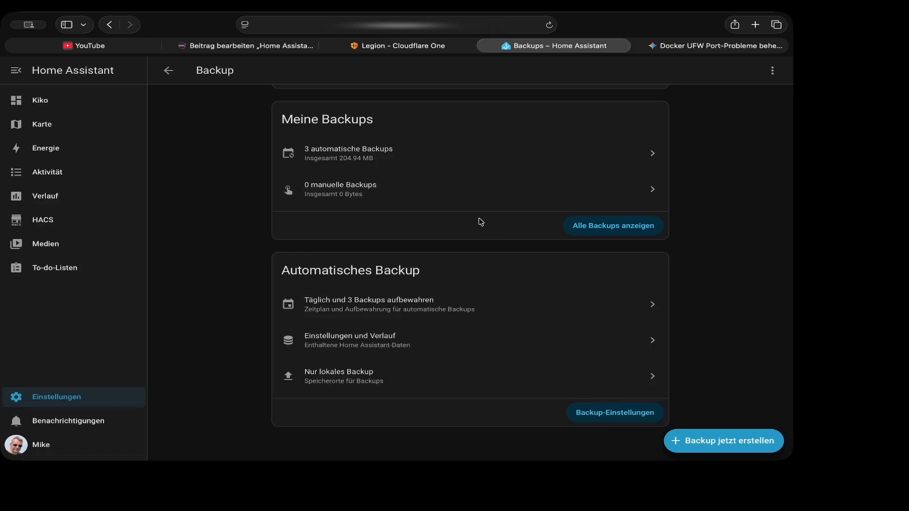
{"action": "scroll", "coordinate": [479, 221], "scroll_direction": "up", "scroll_amount": 3}
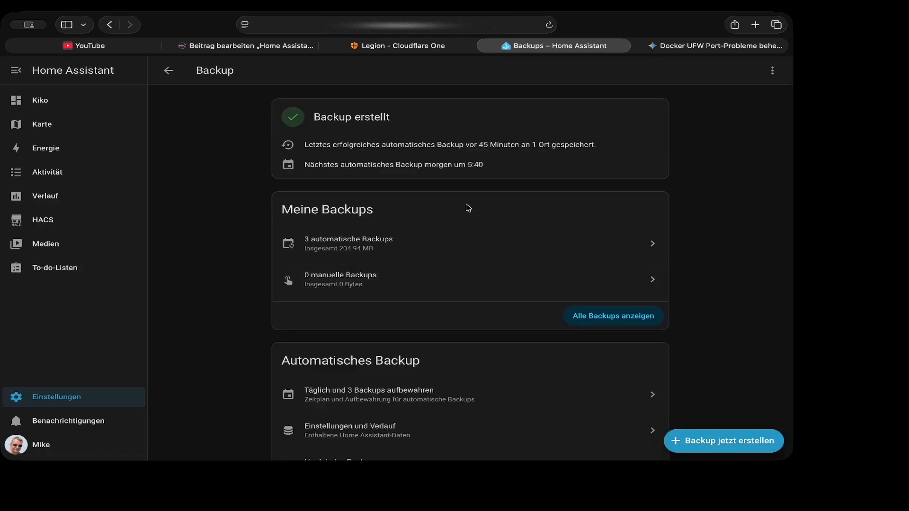
{"action": "scroll", "coordinate": [450, 178], "scroll_direction": "down", "scroll_amount": 1}
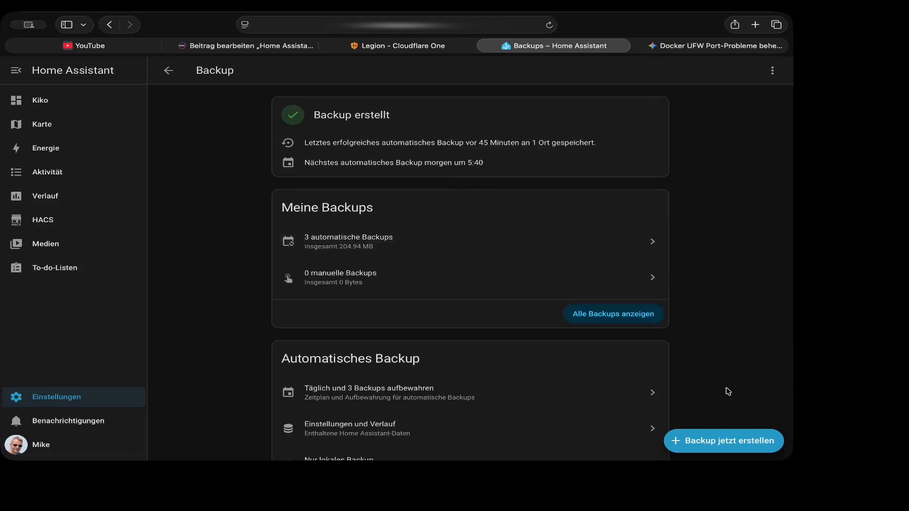
{"action": "left_click", "coordinate": [728, 444]}
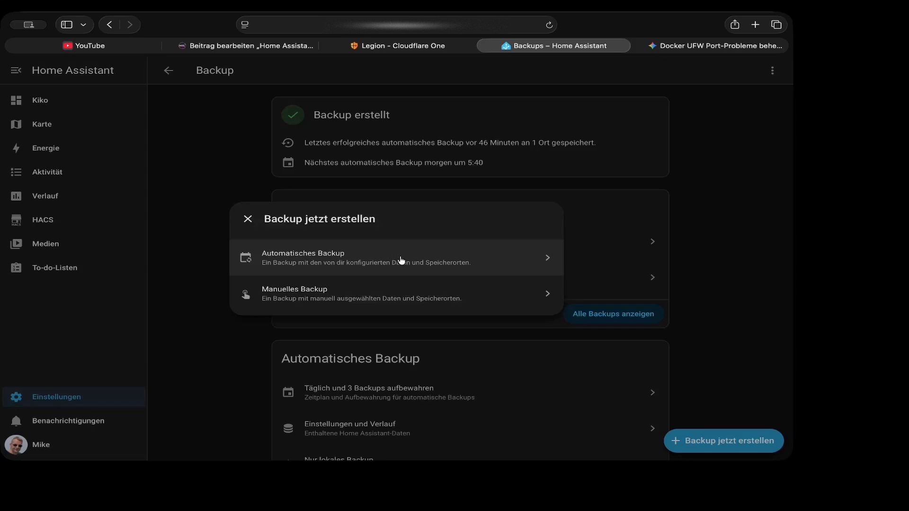
{"action": "left_click", "coordinate": [402, 260]}
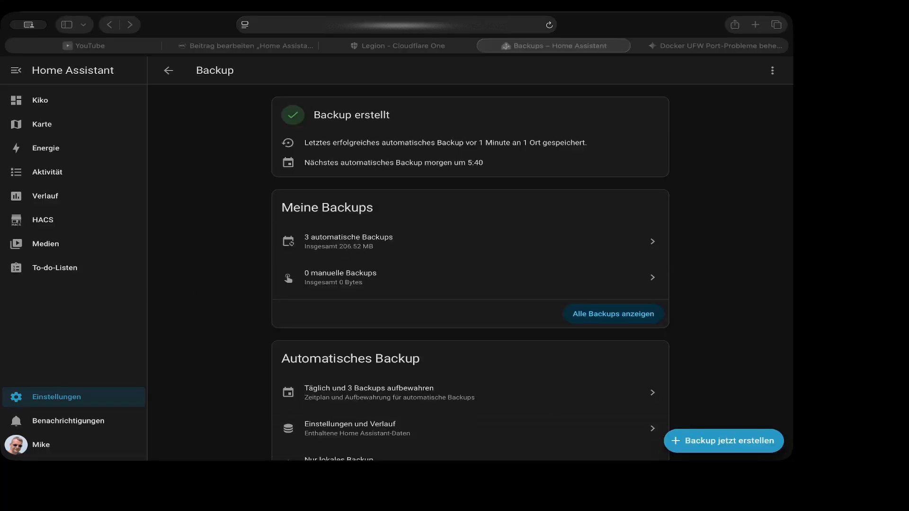
- Switch to the Windows remote session and copy the 13.05.2026 10:20 automatic backup from D:\DockerServer\smarthome\ha\config\backups
{"action": "key", "text": "super+Tab"}
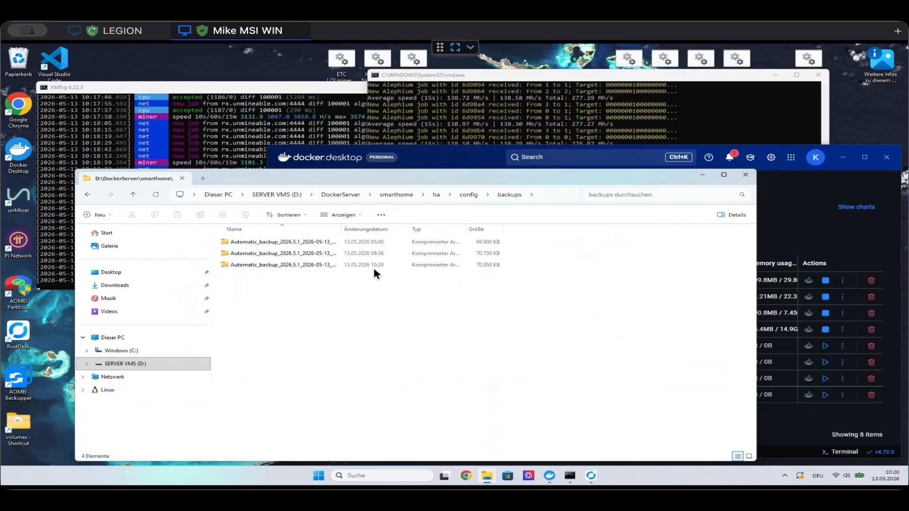
{"action": "left_click", "coordinate": [316, 265]}
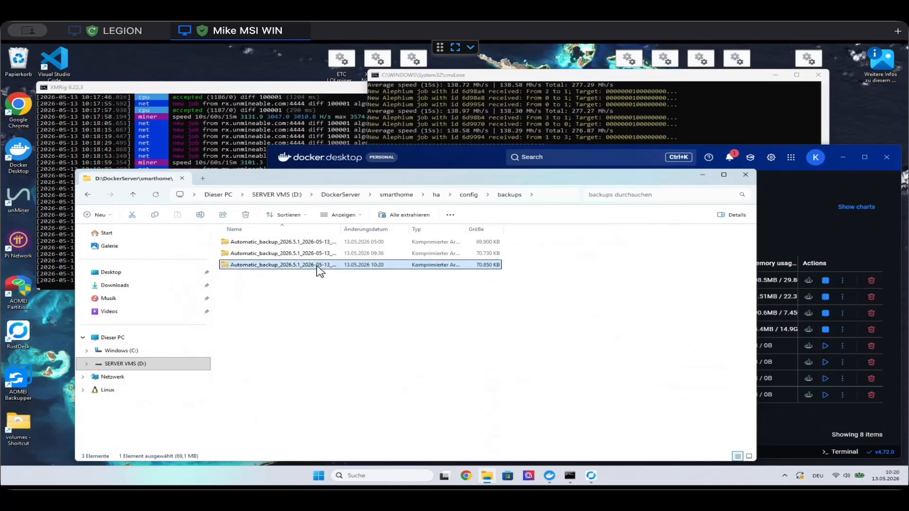
{"action": "right_click", "coordinate": [317, 266]}
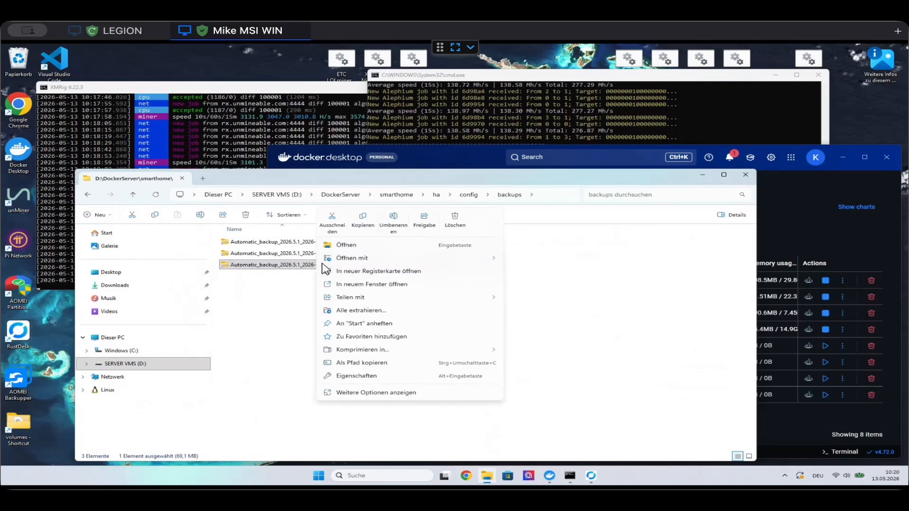
{"action": "left_click", "coordinate": [379, 310]}
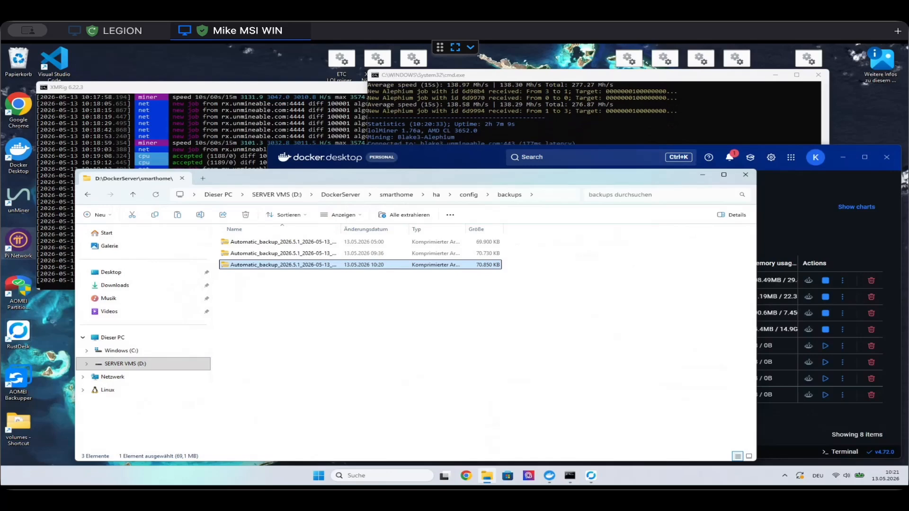
- Switch to the LEGION remote session and choose uploading a backup on the Home Assistant onboarding page
{"action": "left_click", "coordinate": [112, 33]}
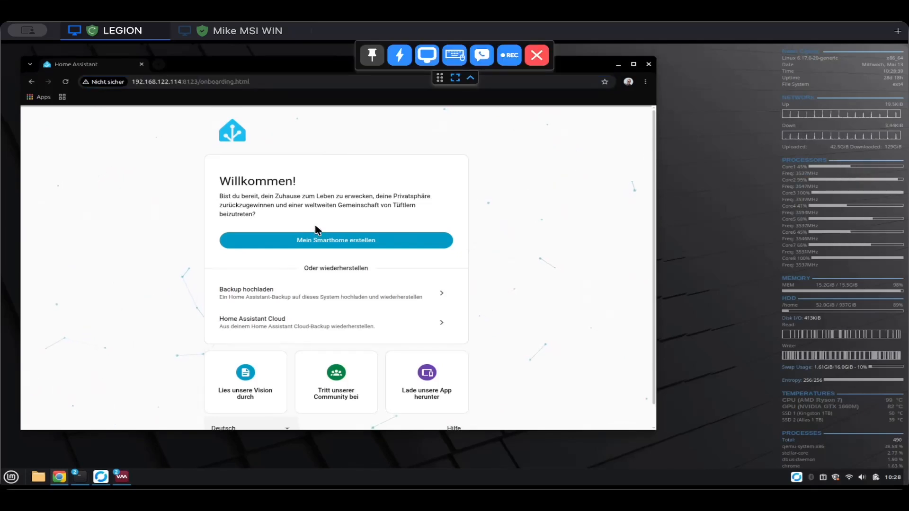
{"action": "left_click", "coordinate": [347, 295]}
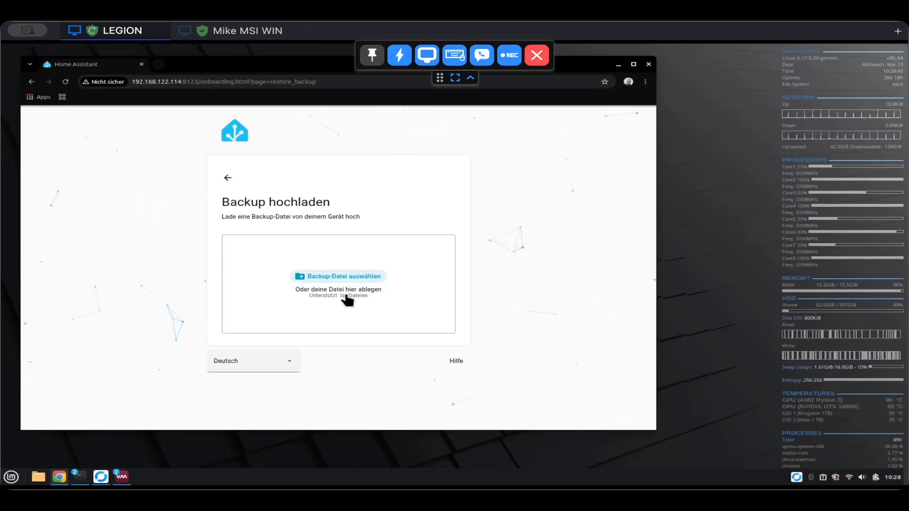
- Return to the Windows remote session and open a command prompt in the D:\DockerServer\smarthome folder
{"action": "left_click", "coordinate": [251, 31]}
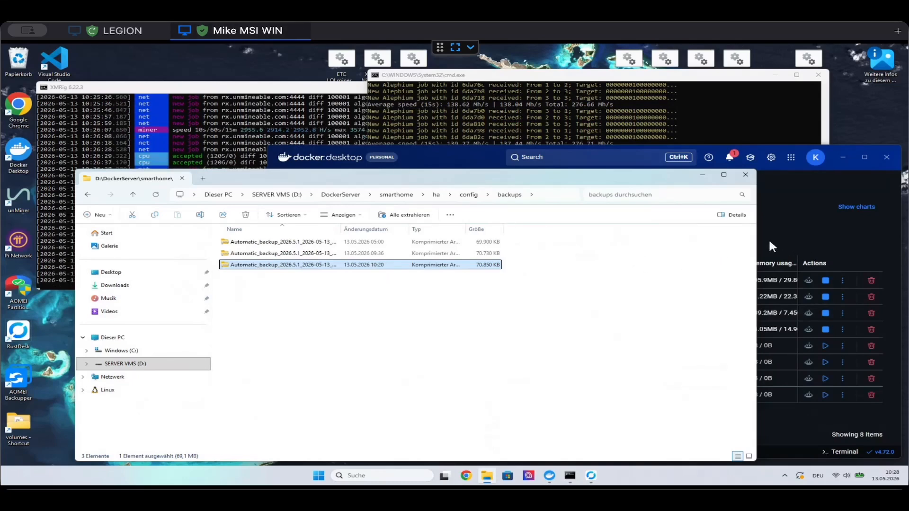
{"action": "left_click", "coordinate": [207, 369]}
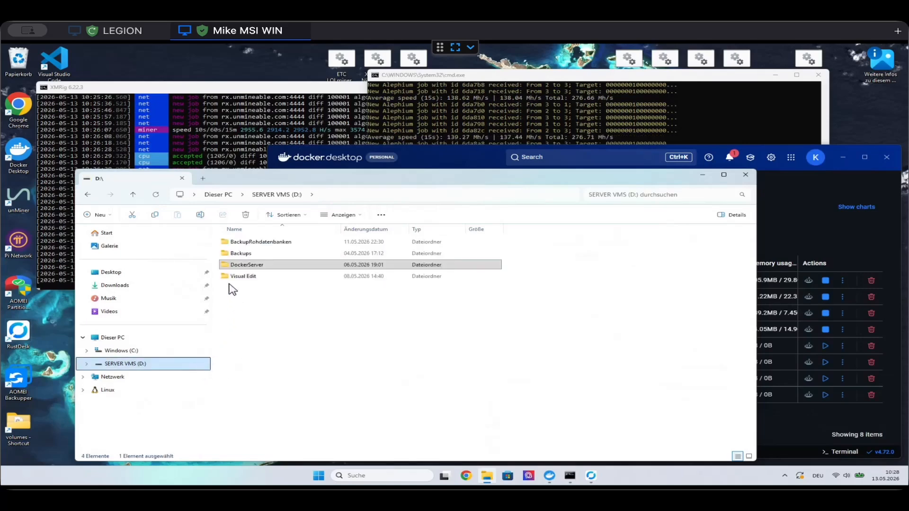
{"action": "double_click", "coordinate": [249, 265]}
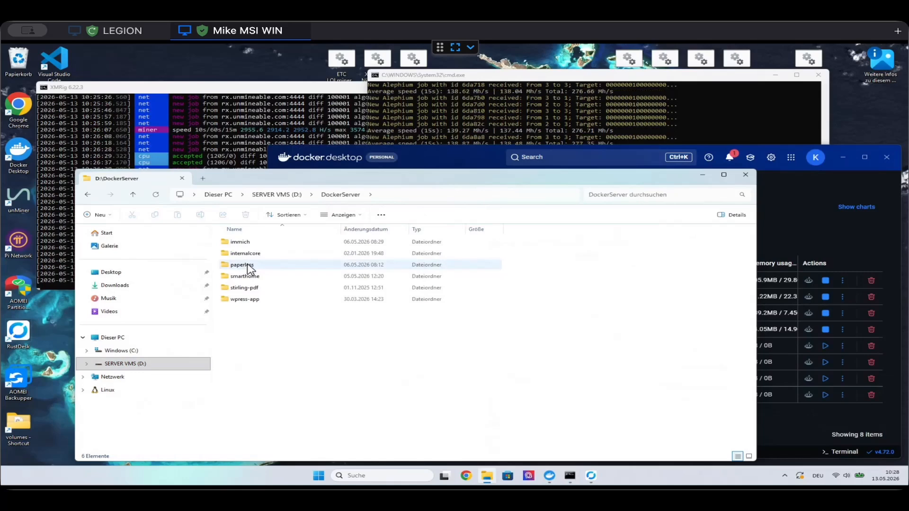
{"action": "double_click", "coordinate": [256, 277]}
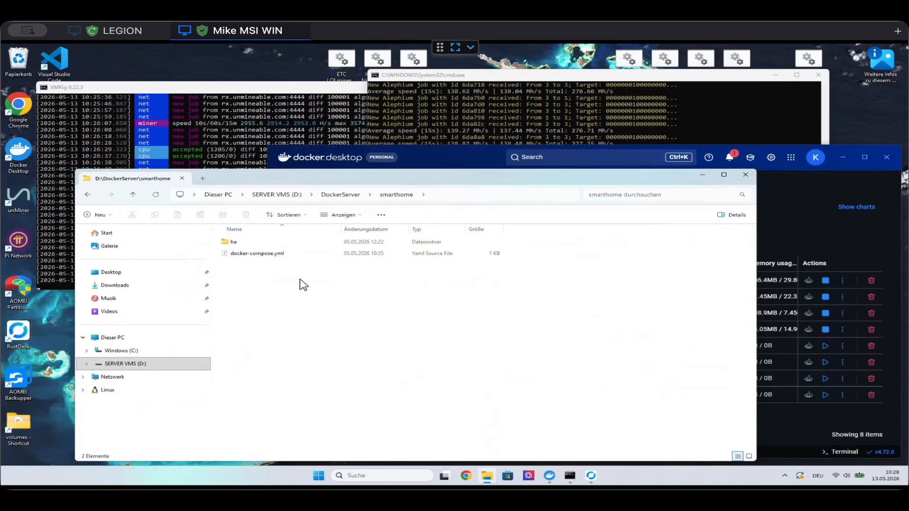
{"action": "left_click", "coordinate": [461, 197]}
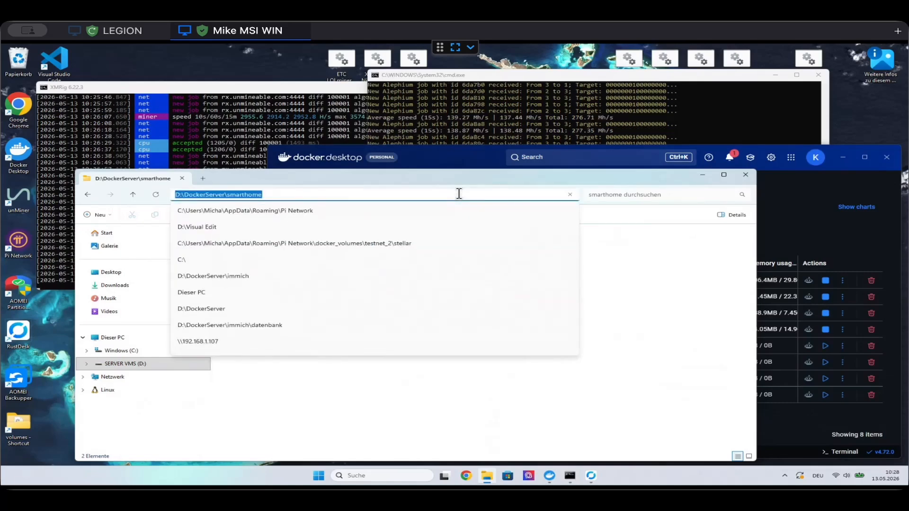
{"action": "type", "text": "cmd"}
{"action": "key", "text": "Return"}
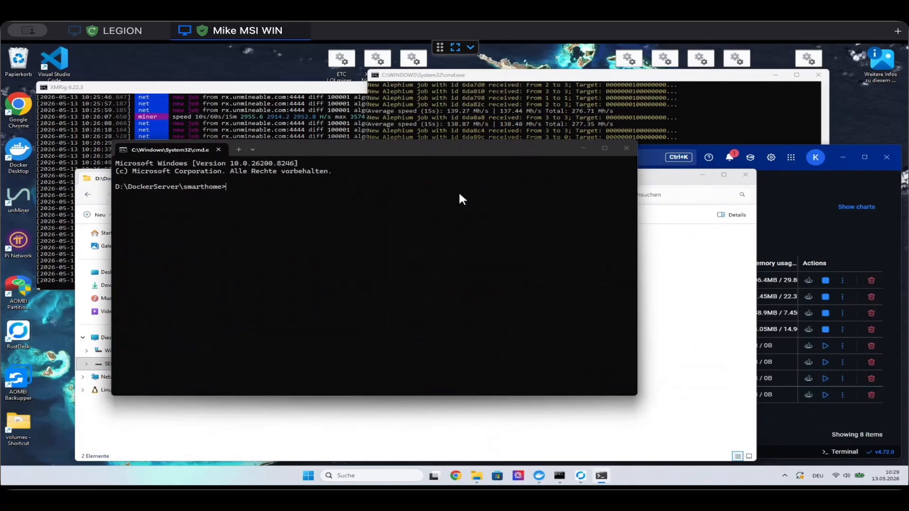
- Shut down the old Home Assistant container with docker compose down
{"action": "type", "text": "docker "}
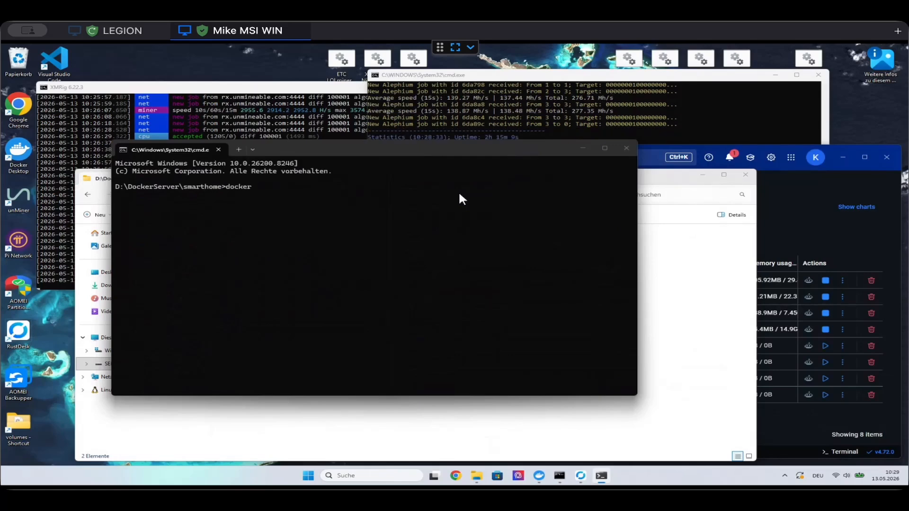
{"action": "type", "text": "compose down"}
{"action": "key", "text": "Return"}
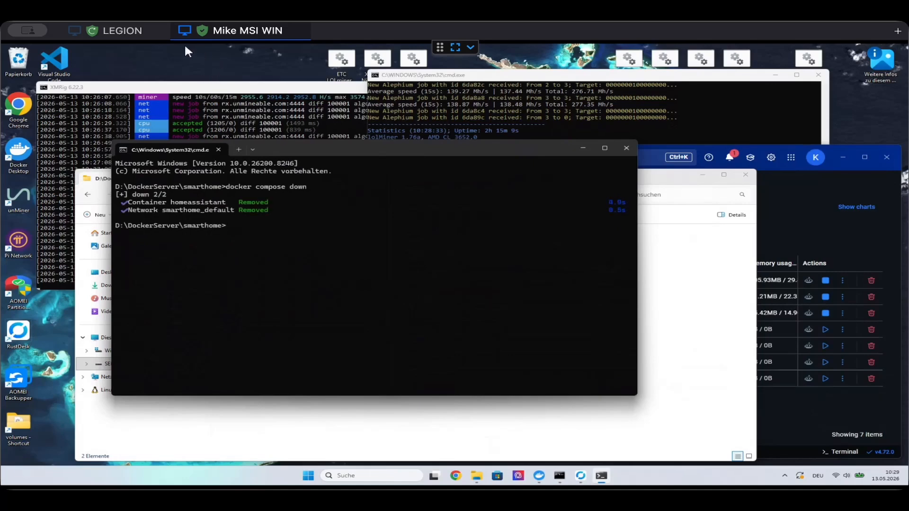
- On LEGION, upload Automatic_backup_2026.5.1_2026-05-13_10.19_46896417.tar from the Schreibtisch folder and start restoring it
{"action": "left_click", "coordinate": [124, 31]}
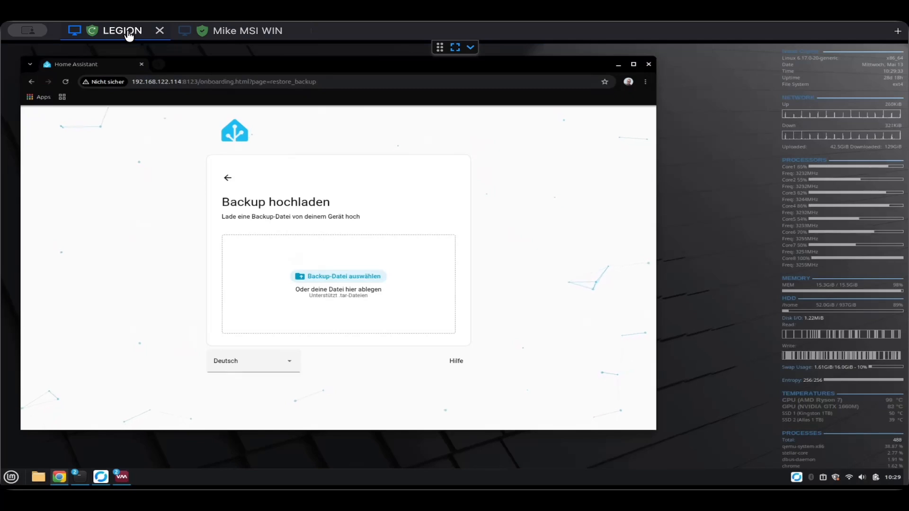
{"action": "left_click", "coordinate": [379, 279]}
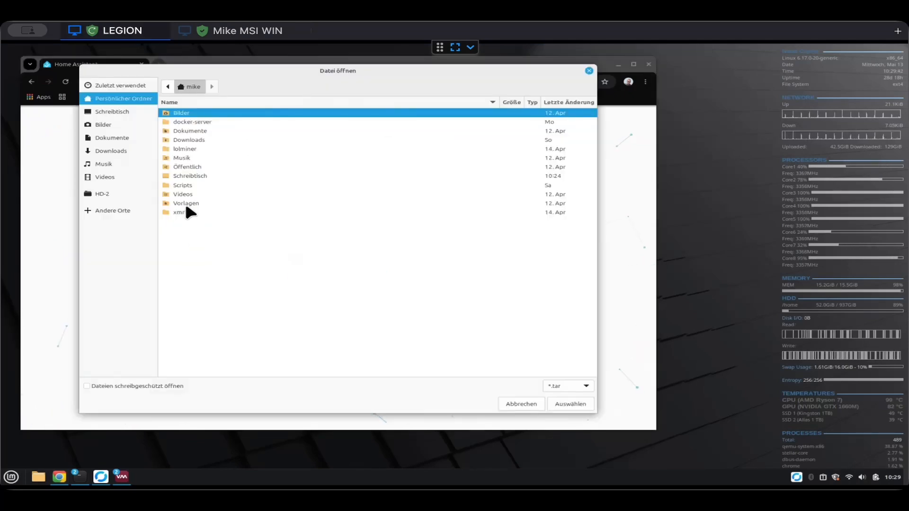
{"action": "left_click", "coordinate": [196, 175]}
{"action": "double_click", "coordinate": [196, 176]}
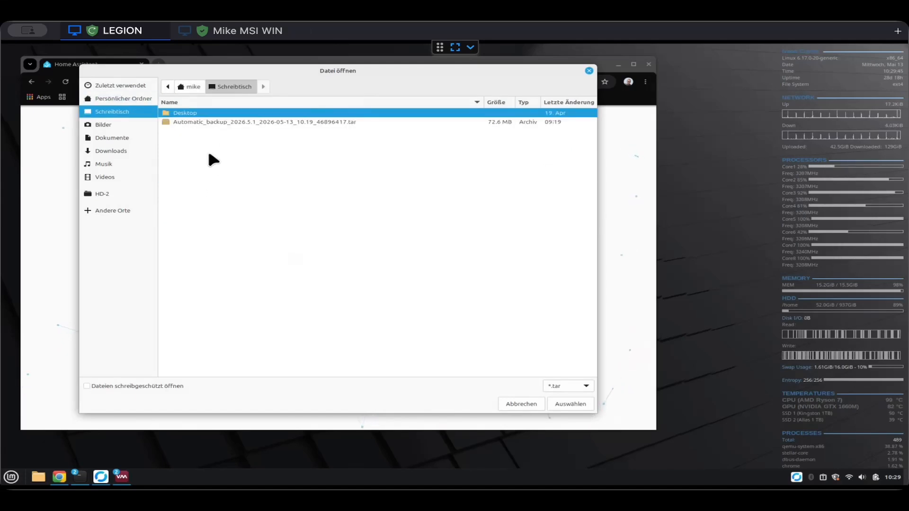
{"action": "left_click", "coordinate": [234, 123]}
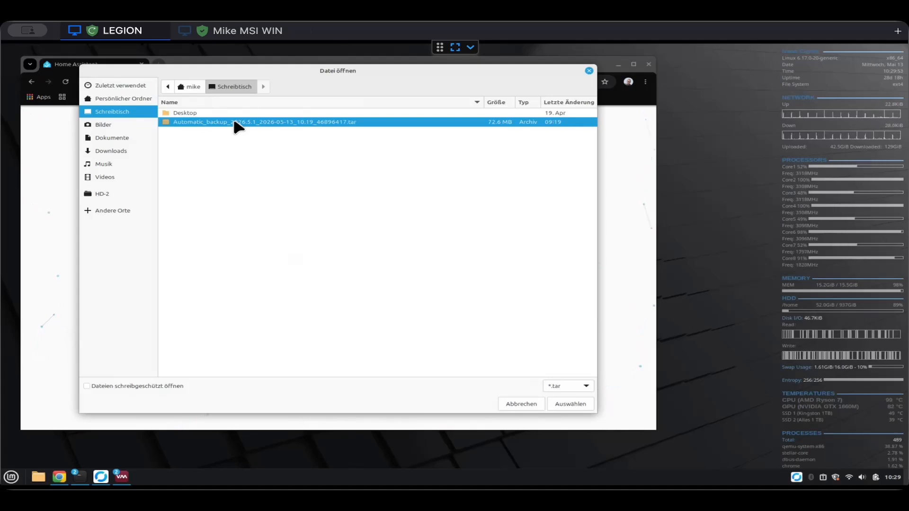
{"action": "double_click", "coordinate": [234, 121]}
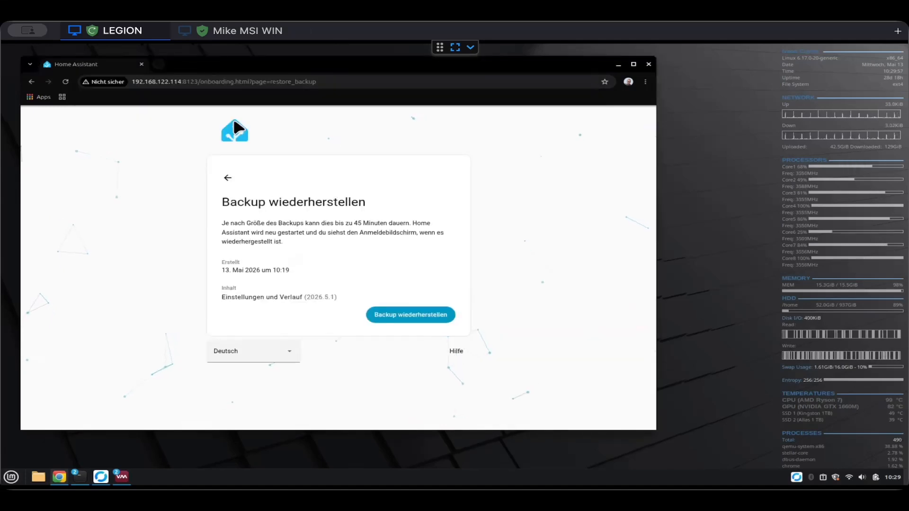
{"action": "left_click", "coordinate": [413, 314]}
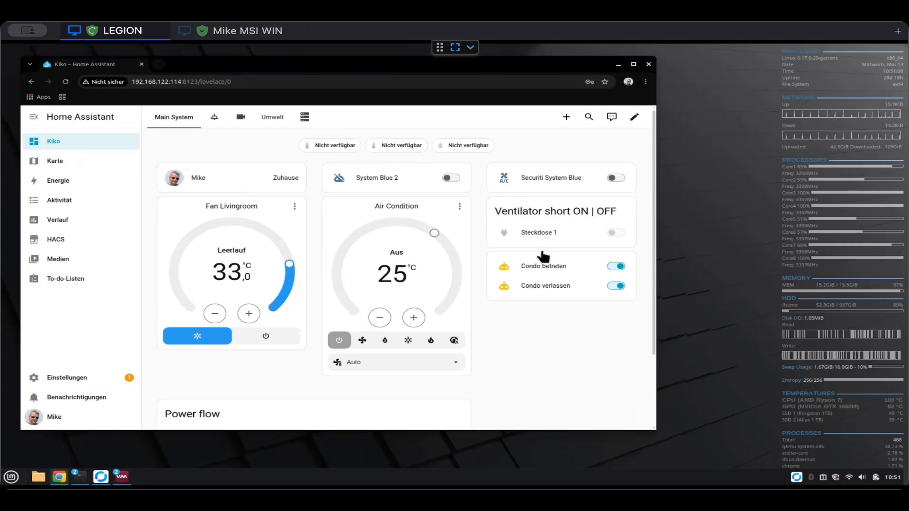
- Open the Tuya integration under Geräte & Dienste in the restored instance's settings
{"action": "left_click", "coordinate": [79, 380]}
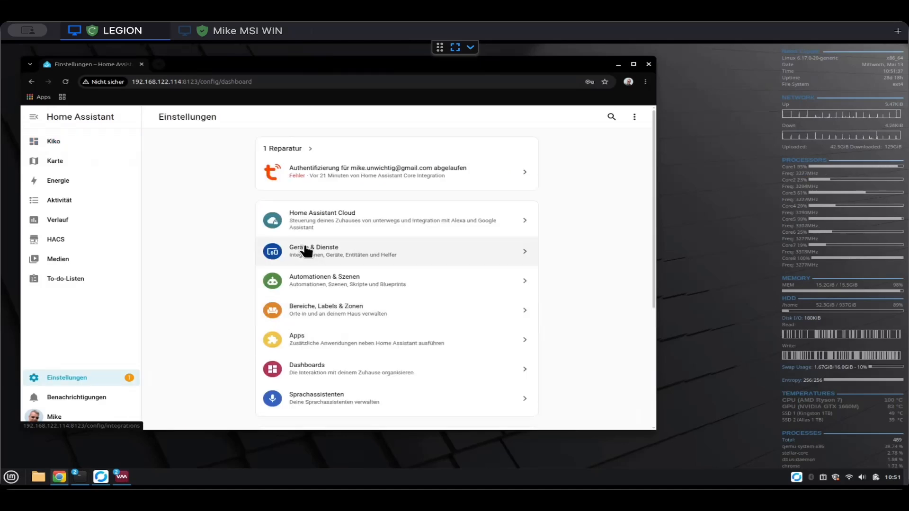
{"action": "left_click", "coordinate": [305, 251]}
{"action": "scroll", "coordinate": [284, 308], "scroll_direction": "down", "scroll_amount": 3}
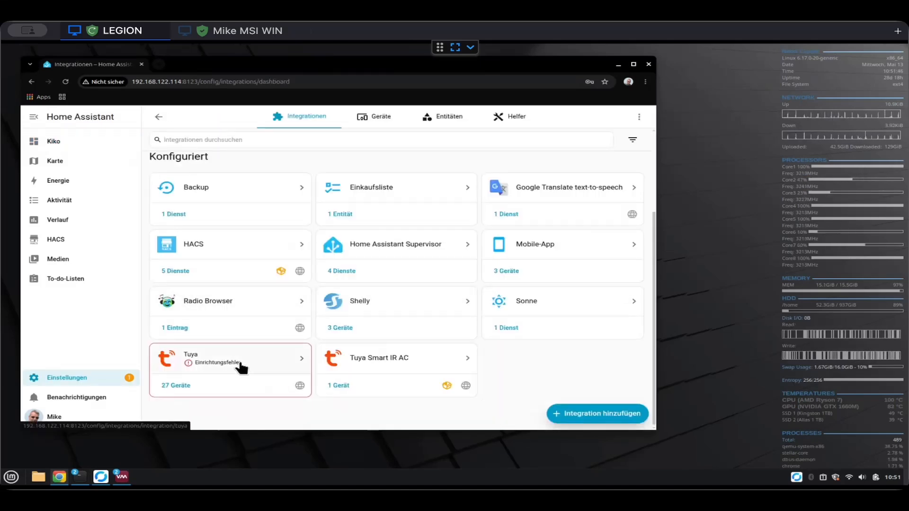
{"action": "left_click", "coordinate": [244, 365]}
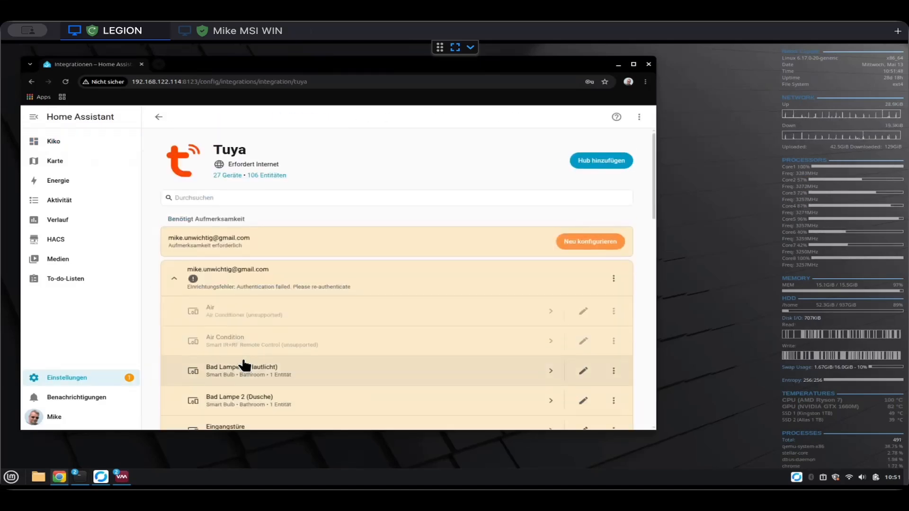
- Re-authenticate the Tuya account through reconfiguration with the QR code, and close the finished dialog
{"action": "left_click", "coordinate": [568, 245]}
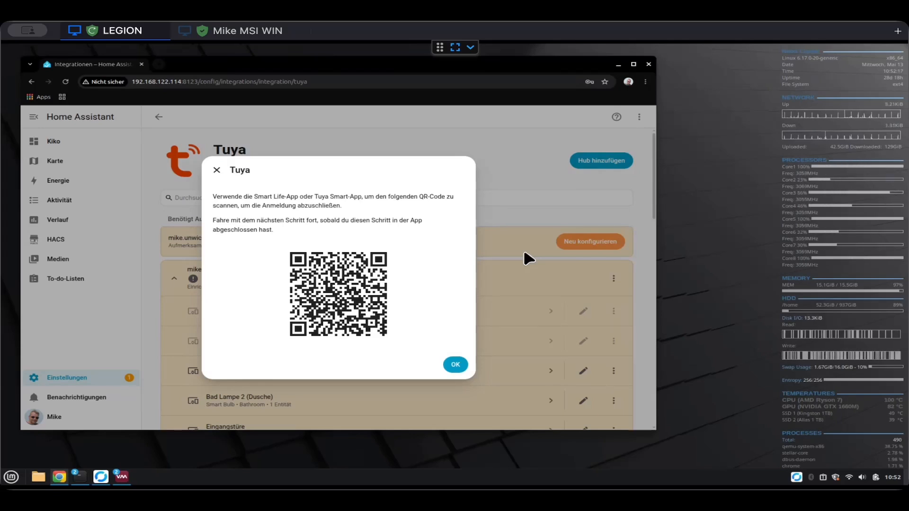
{"action": "left_click", "coordinate": [216, 170]}
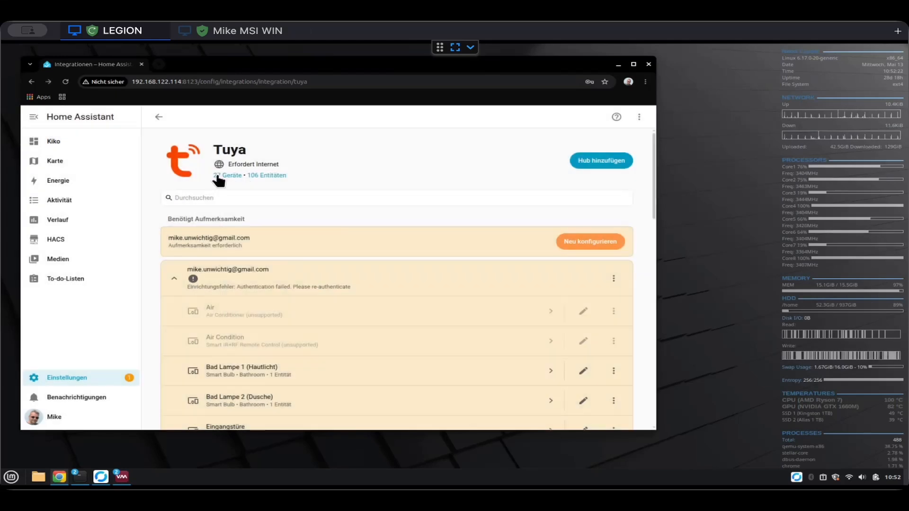
{"action": "left_click", "coordinate": [590, 241]}
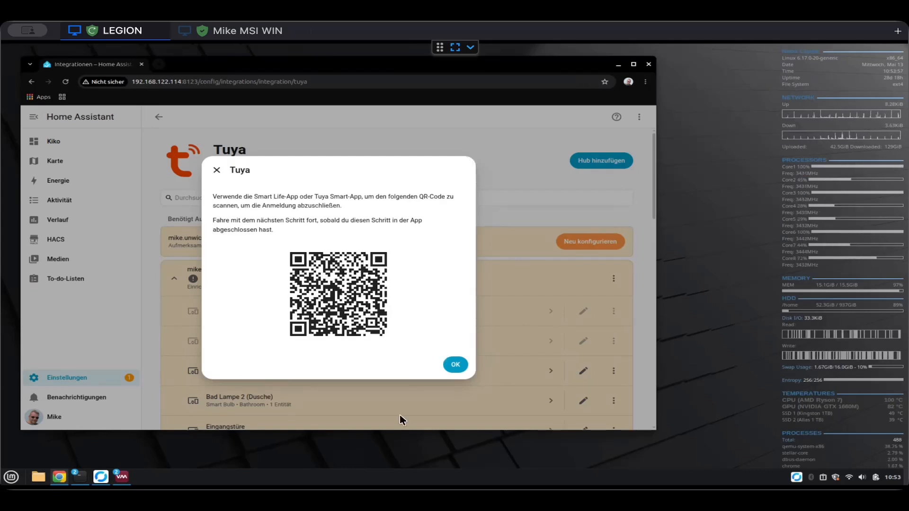
{"action": "left_click", "coordinate": [450, 363]}
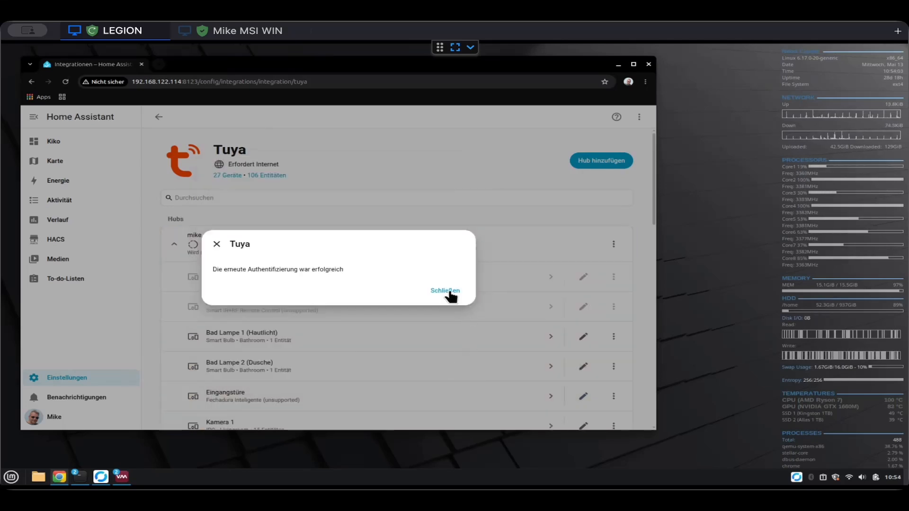
{"action": "left_click", "coordinate": [447, 291]}
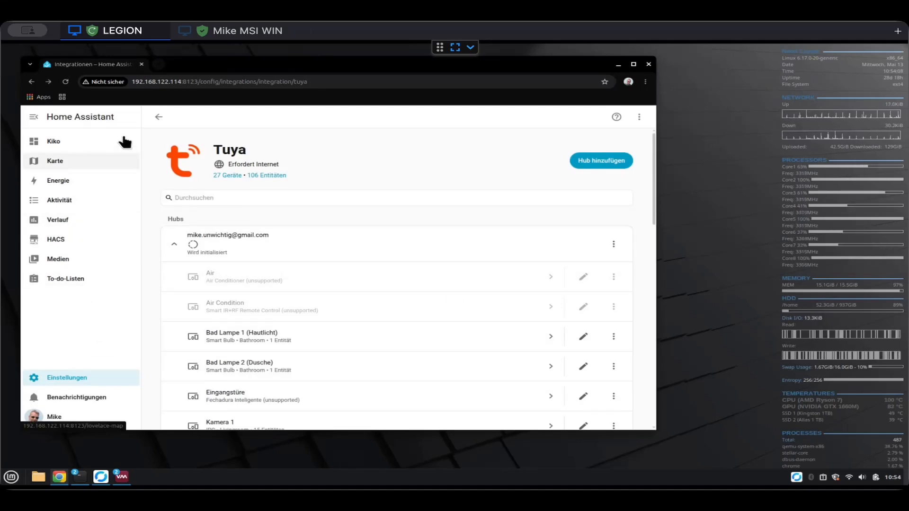
- Test the Fan Livingroom control on the Kiko dashboard by turning it off and back to cooling
{"action": "left_click", "coordinate": [164, 119]}
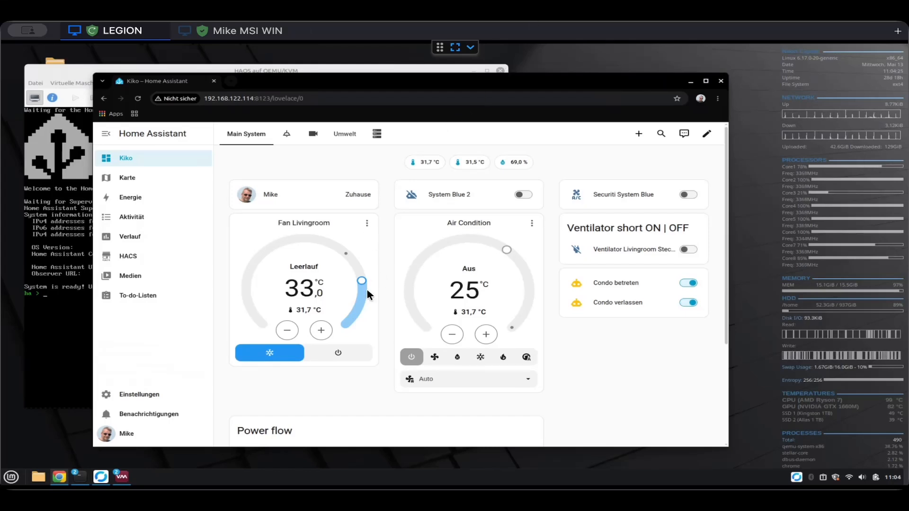
{"action": "left_click", "coordinate": [338, 356]}
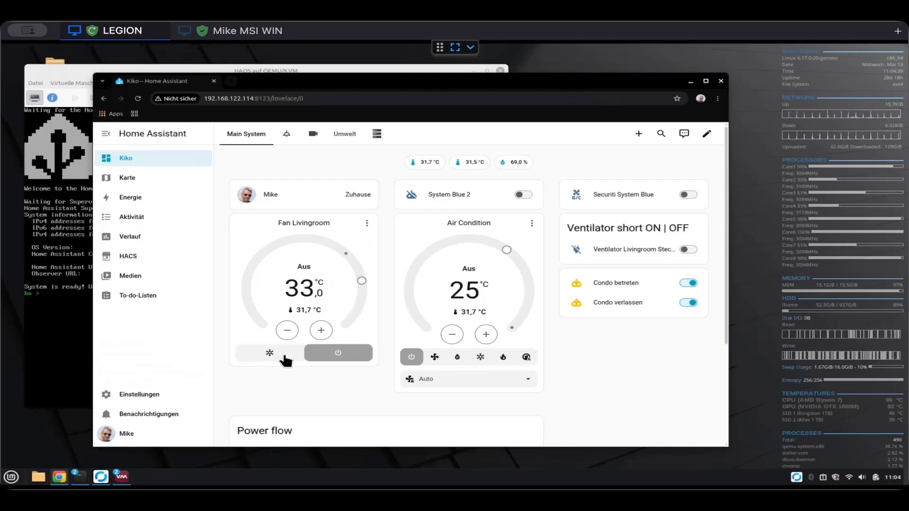
{"action": "left_click", "coordinate": [283, 358]}
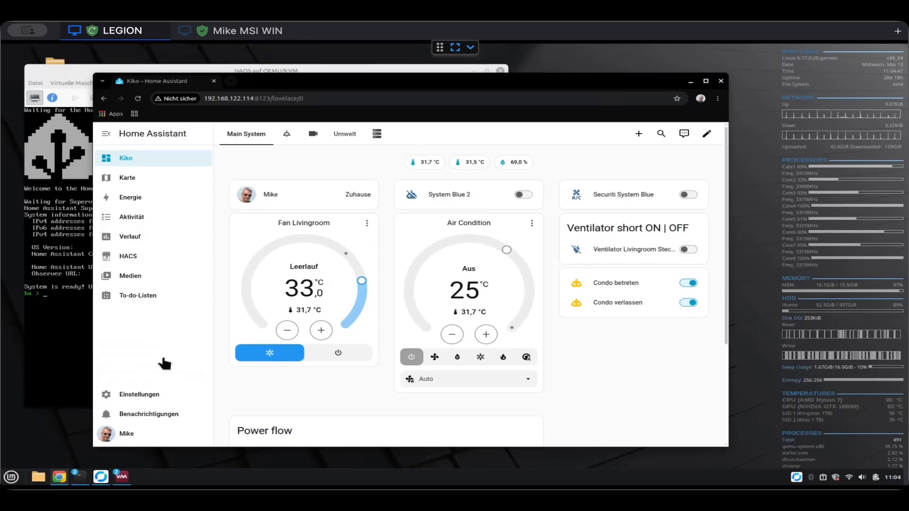
- Open Netzwerk under the System settings and compare its interfaces with the addresses in the HAOS virtual machine console
{"action": "left_click", "coordinate": [152, 396]}
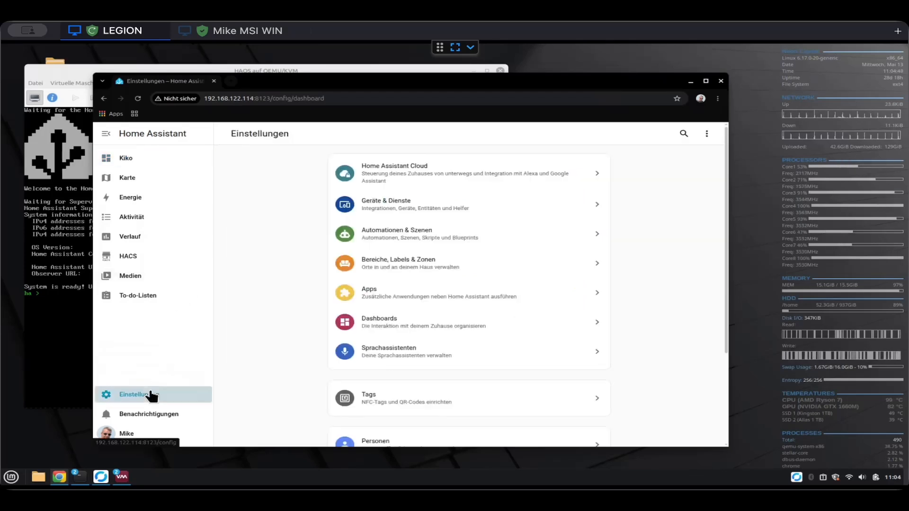
{"action": "left_click", "coordinate": [409, 357]}
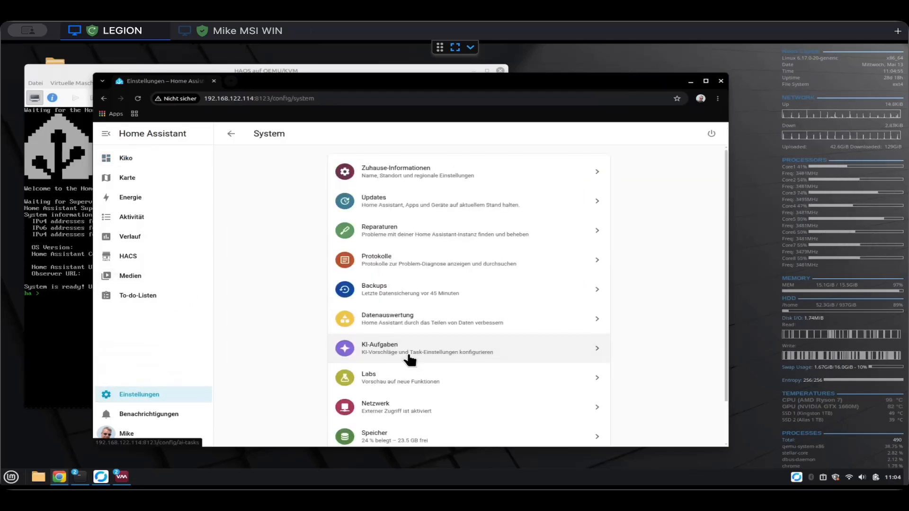
{"action": "left_click", "coordinate": [406, 400]}
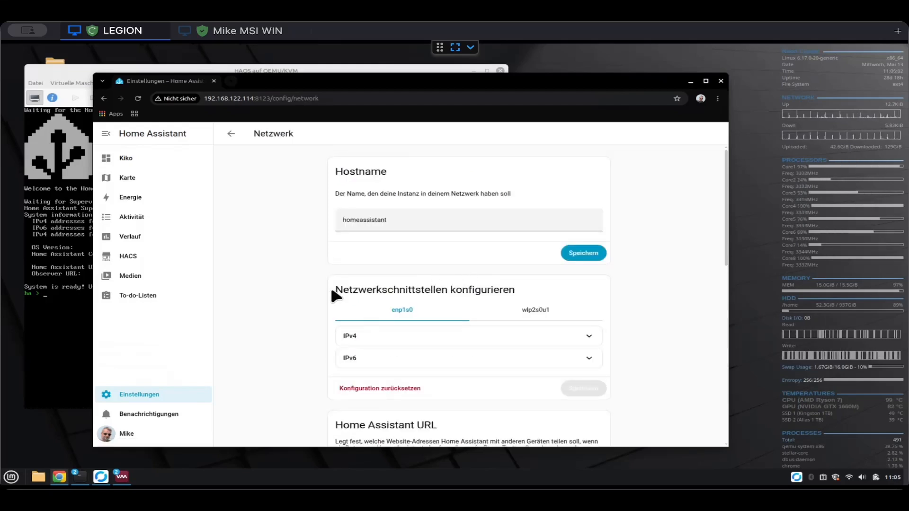
{"action": "left_click_drag", "start_coordinate": [366, 285], "coordinate": [472, 289]}
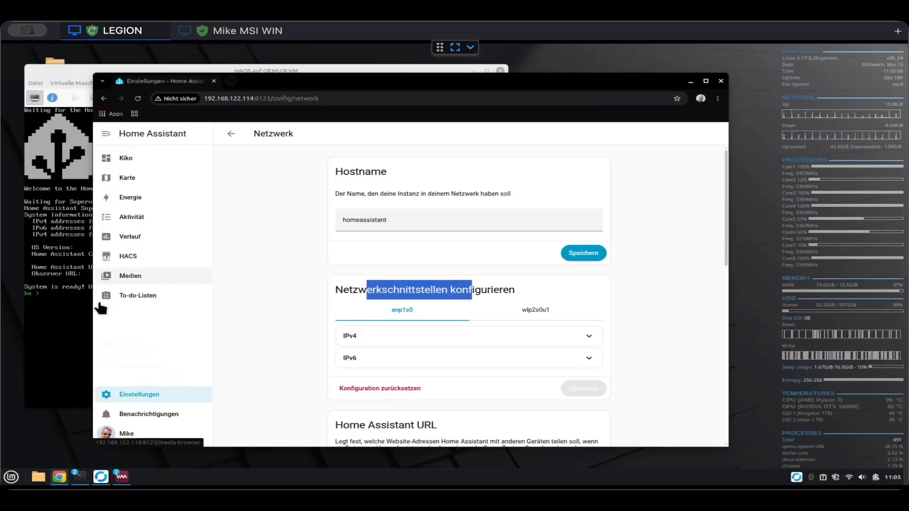
{"action": "left_click", "coordinate": [73, 317]}
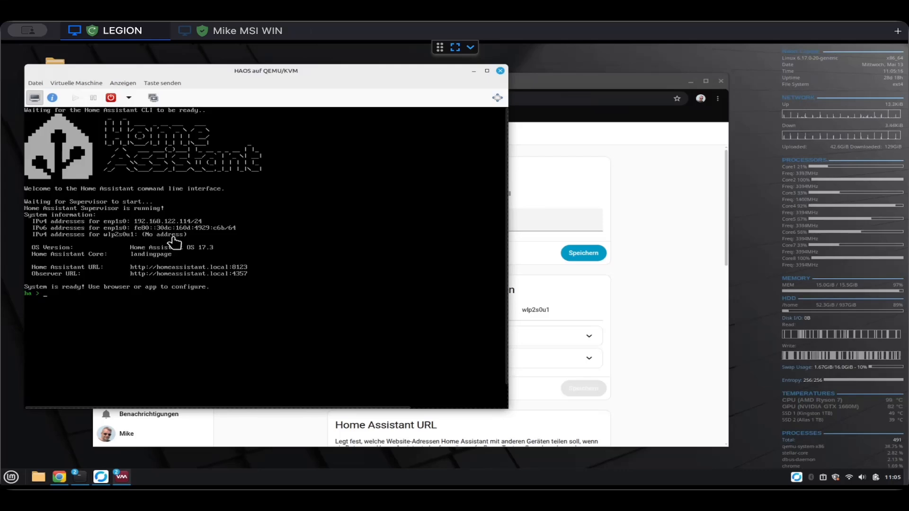
{"action": "left_click", "coordinate": [544, 296]}
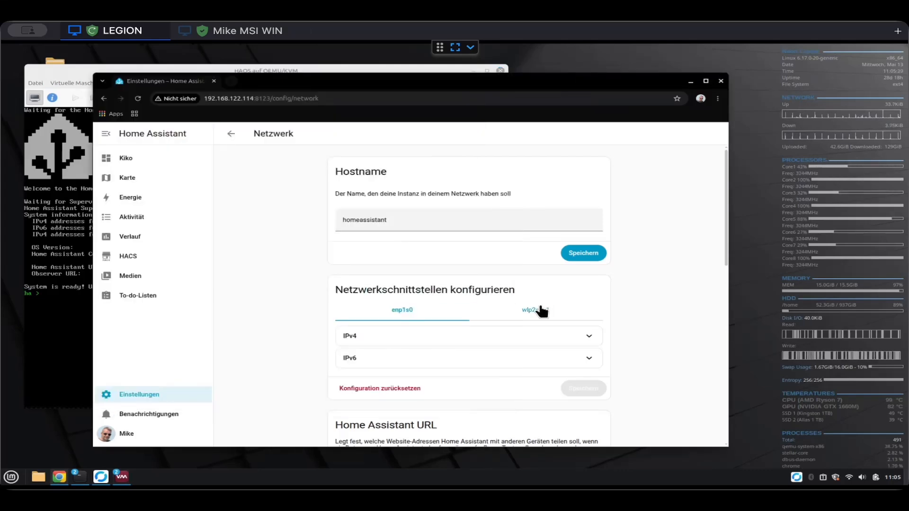
- For interface wlp2s0u1, search for WLAN networks, choose OrionGate with WPA-PSK, enter the WLAN password and save
{"action": "left_click", "coordinate": [542, 313]}
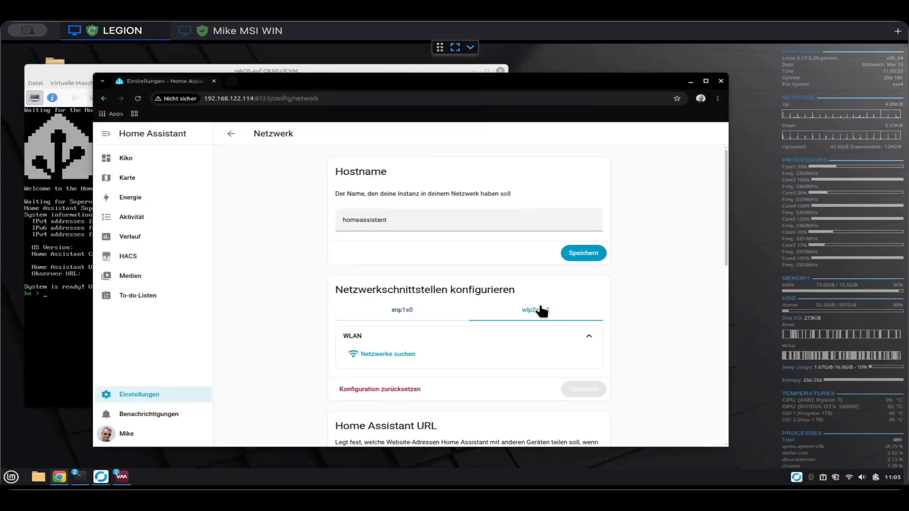
{"action": "scroll", "coordinate": [542, 311], "scroll_direction": "down", "scroll_amount": 3}
{"action": "left_click", "coordinate": [400, 258]}
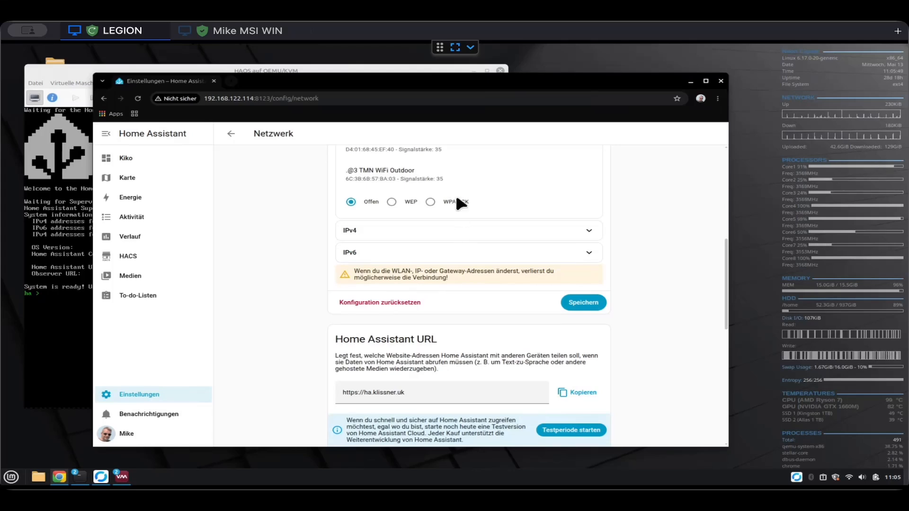
{"action": "left_click", "coordinate": [430, 202]}
{"action": "left_click", "coordinate": [438, 221]}
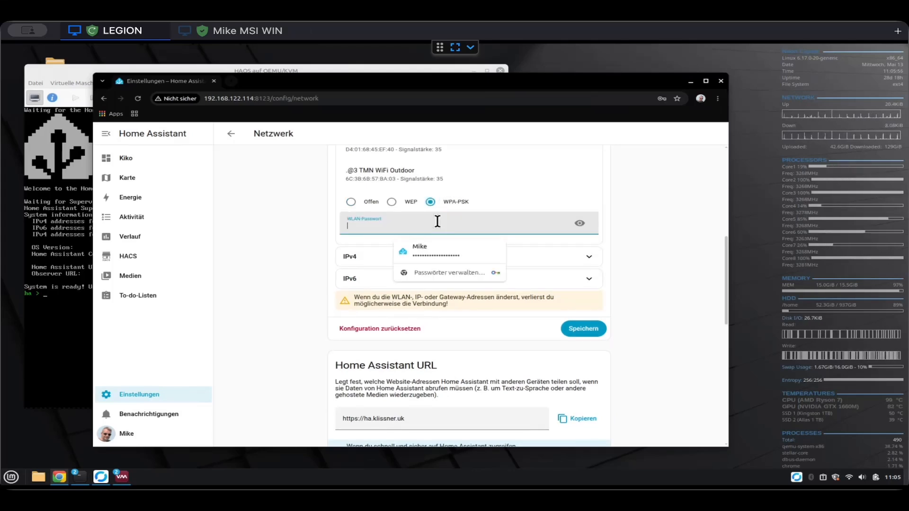
{"action": "left_click", "coordinate": [426, 250]}
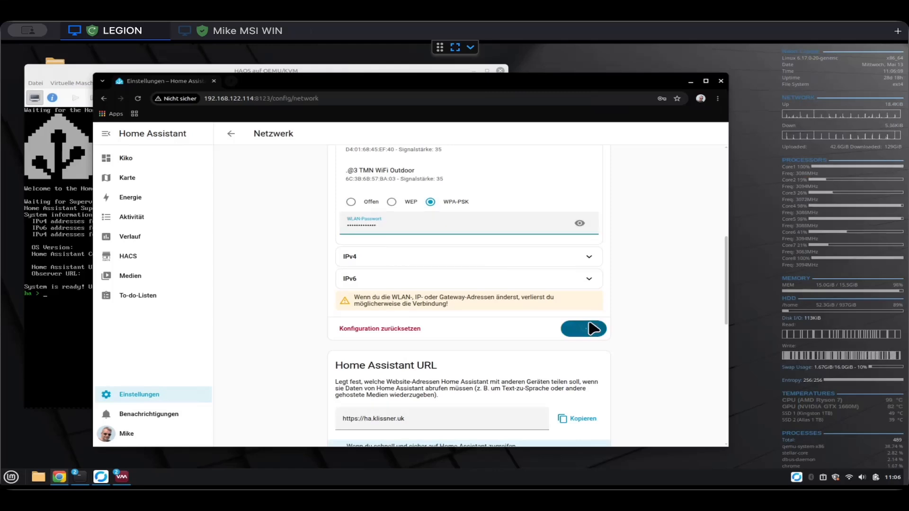
{"action": "left_click", "coordinate": [589, 328]}
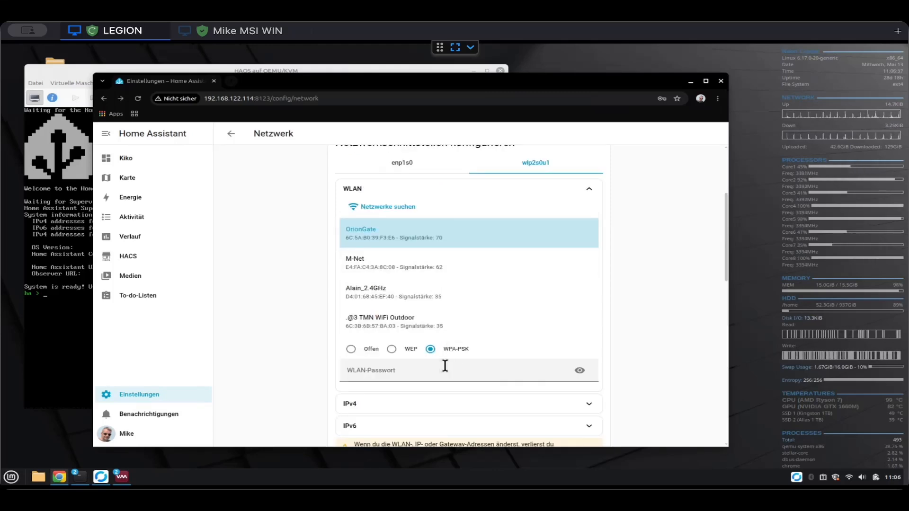
- Re-enter the WLAN password, set the IPv4 DNS server to 192.168.1.106 with automatic addressing, and save the interface configuration
{"action": "left_click", "coordinate": [445, 366]}
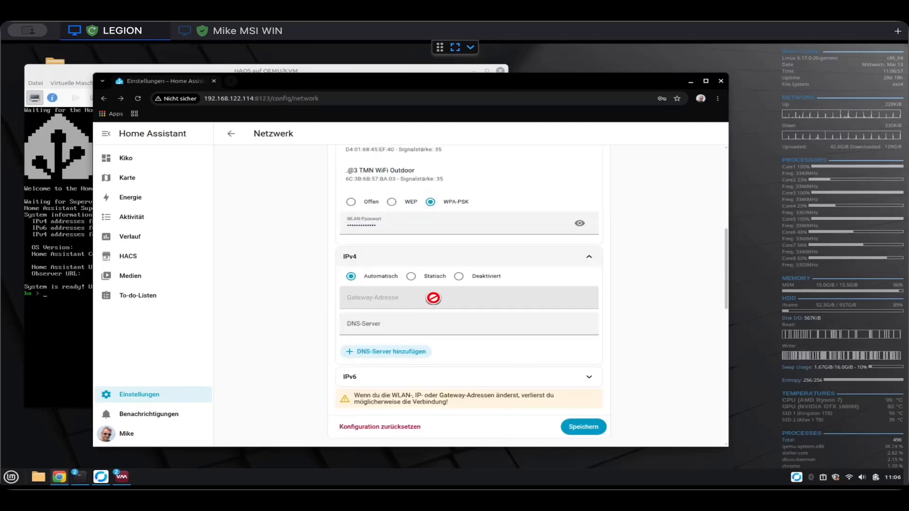
{"action": "left_click", "coordinate": [397, 324]}
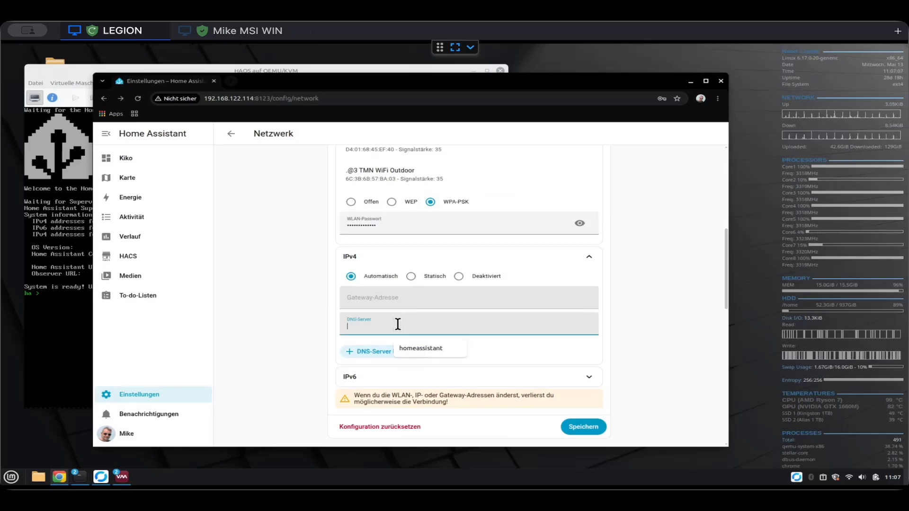
{"action": "type", "text": "192.168.1.106"}
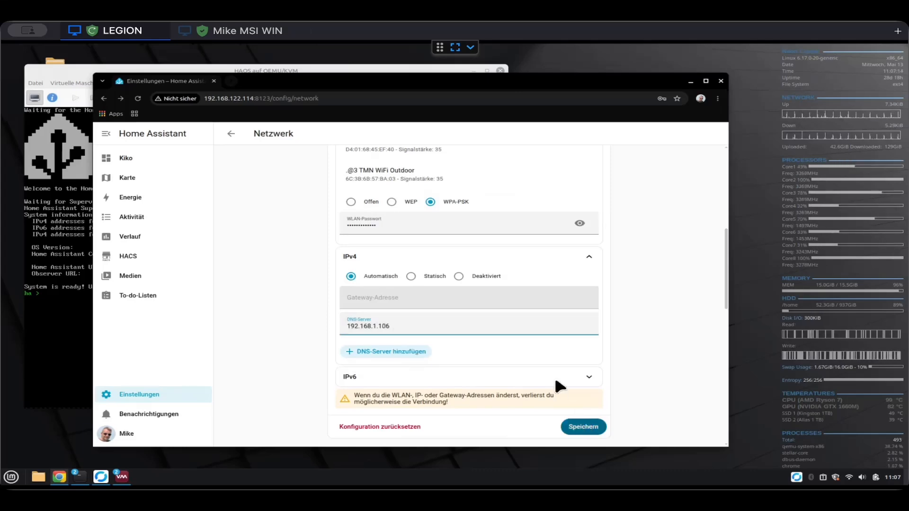
{"action": "left_click", "coordinate": [585, 428]}
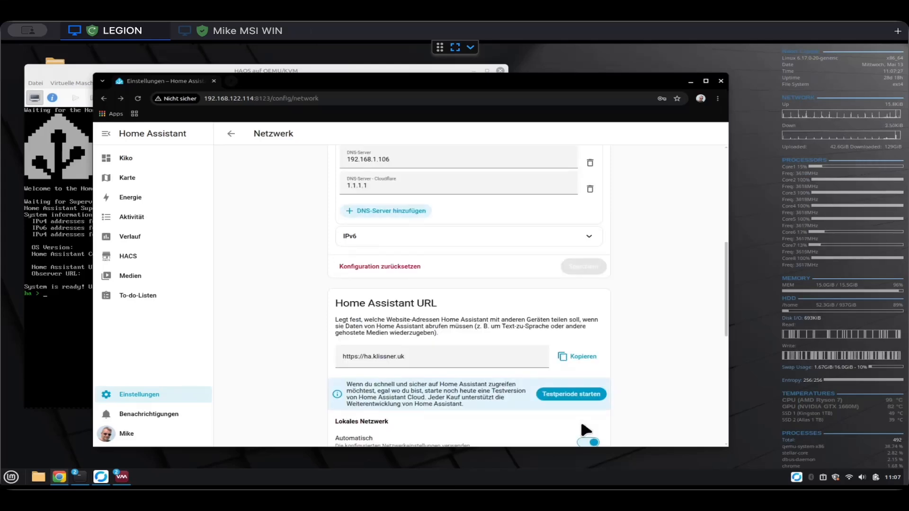
{"action": "scroll", "coordinate": [656, 277], "scroll_direction": "up", "scroll_amount": 3}
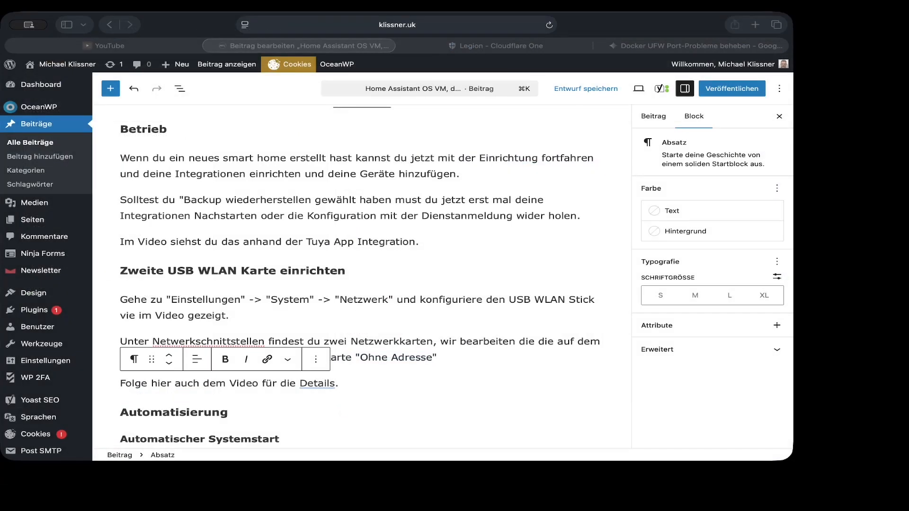
{"action": "left_click", "coordinate": [755, 25]}
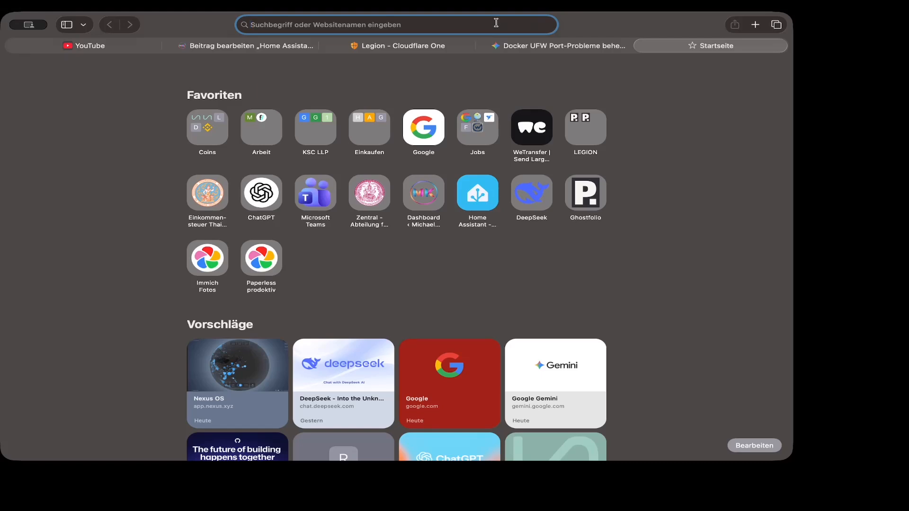
{"action": "type", "text": "htt"}
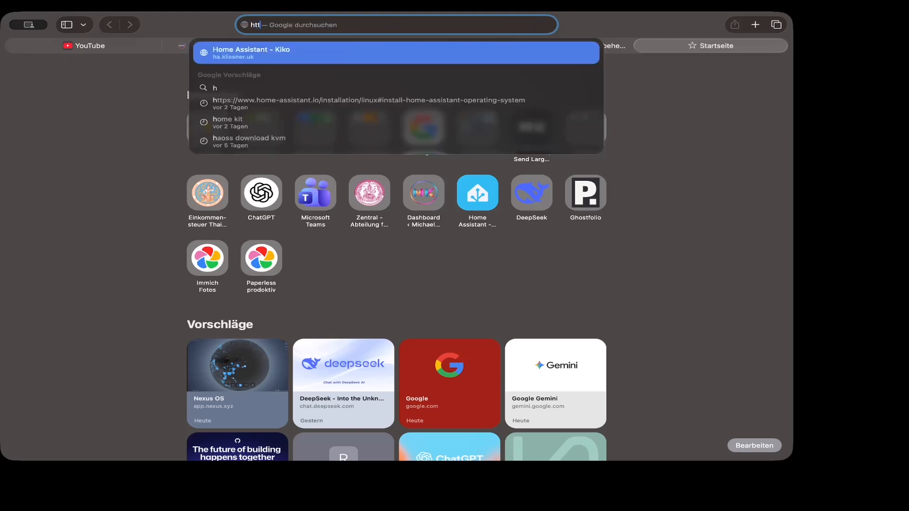
{"action": "type", "text": "p://192."}
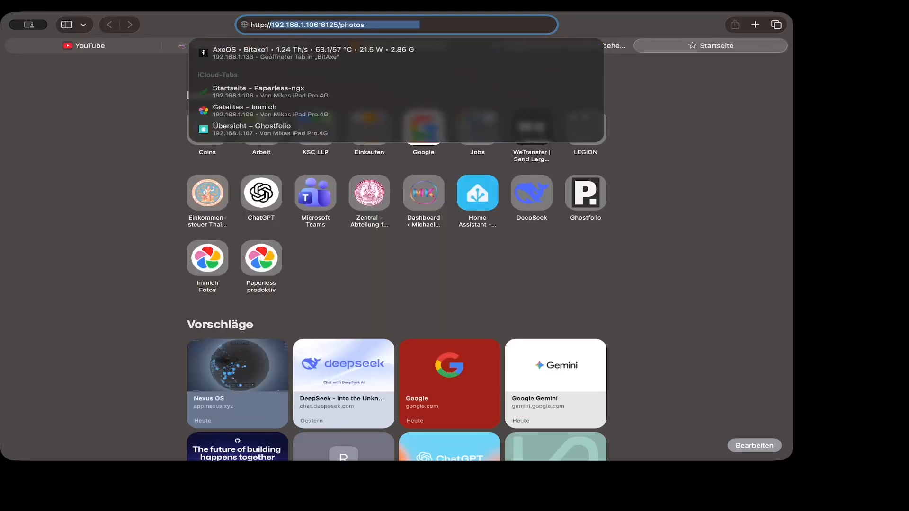
{"action": "type", "text": "168-"}
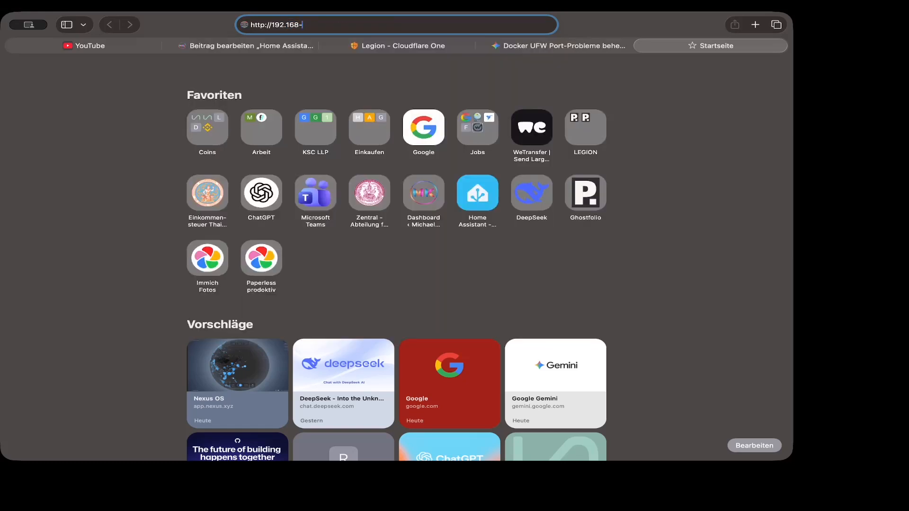
{"action": "key", "text": "BackSpace"}
{"action": "type", "text": ".1."}
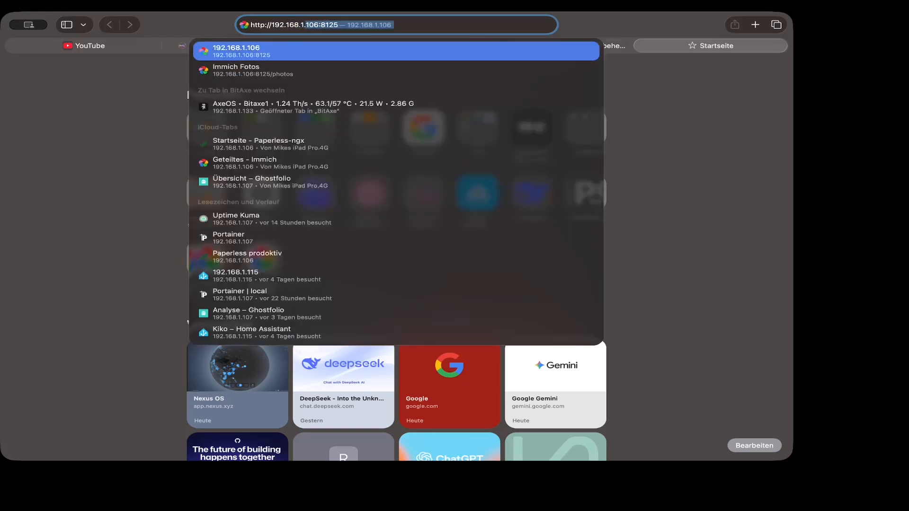
{"action": "type", "text": "111"}
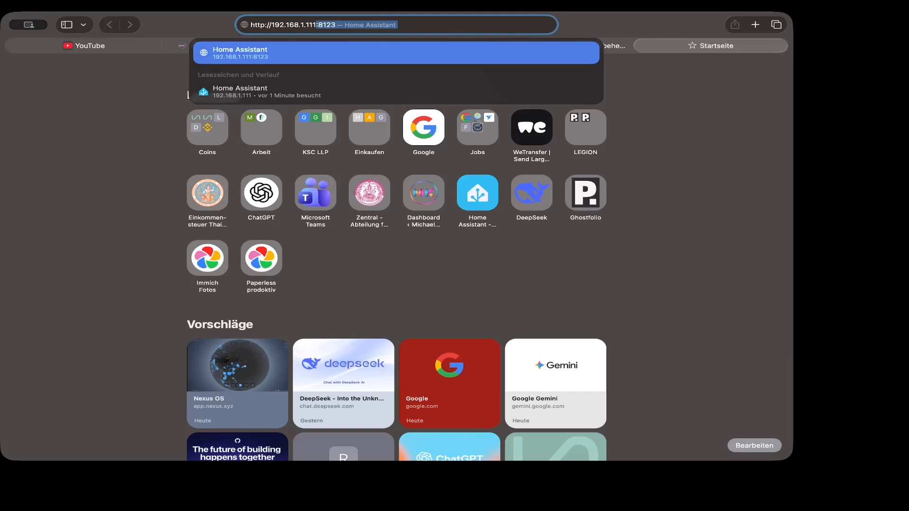
{"action": "key", "text": "Return"}
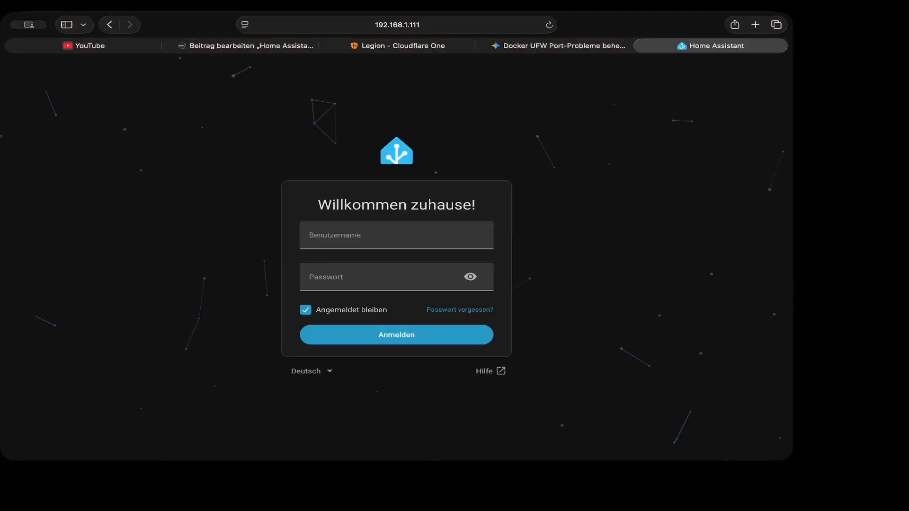
- Log in with the saved username and password, and check the full address of the opened dashboard
{"action": "left_click", "coordinate": [476, 235]}
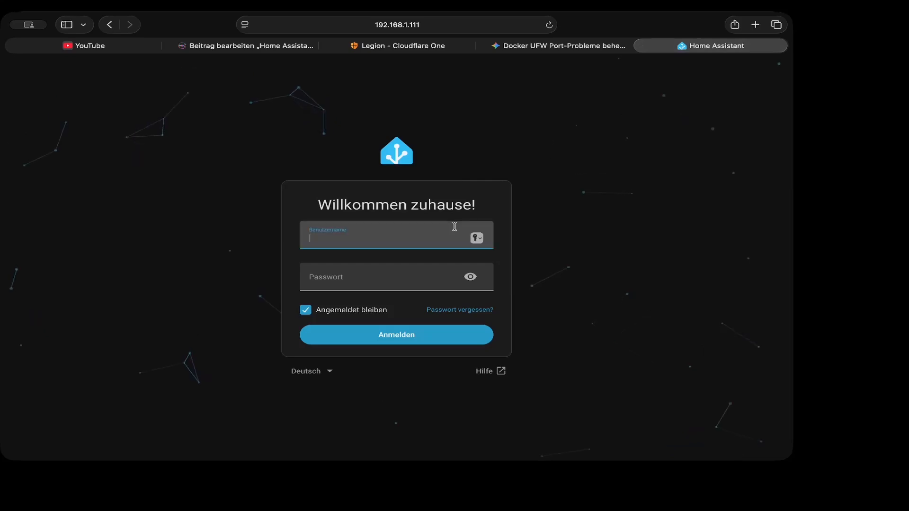
{"action": "left_click", "coordinate": [476, 236]}
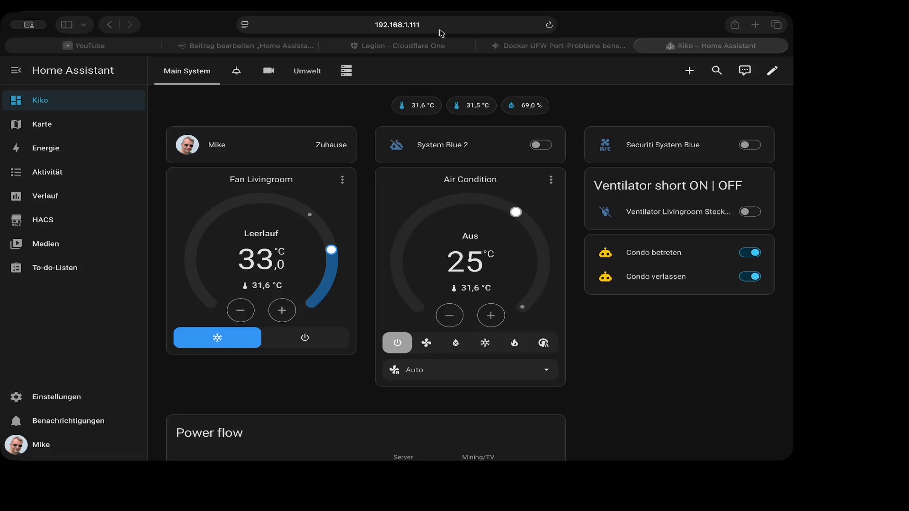
{"action": "left_click", "coordinate": [415, 28]}
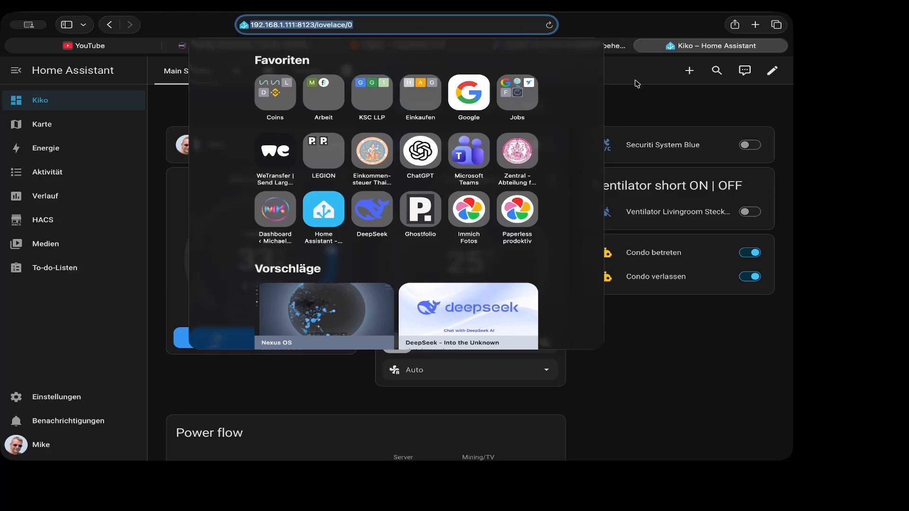
{"action": "left_click", "coordinate": [641, 87]}
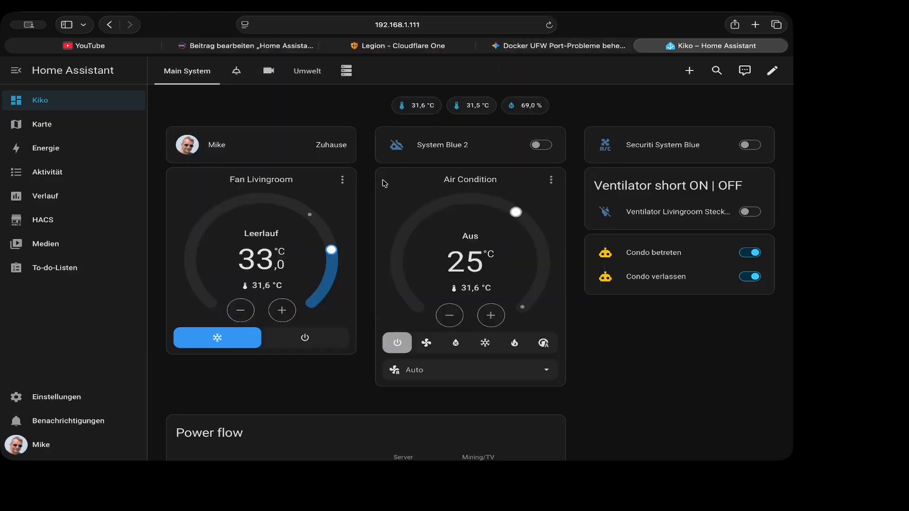
- Test the fan controls by switching Fan Livingroom off and back to cooling, and the Ventilator Livingroom socket on and off
{"action": "left_click", "coordinate": [320, 340]}
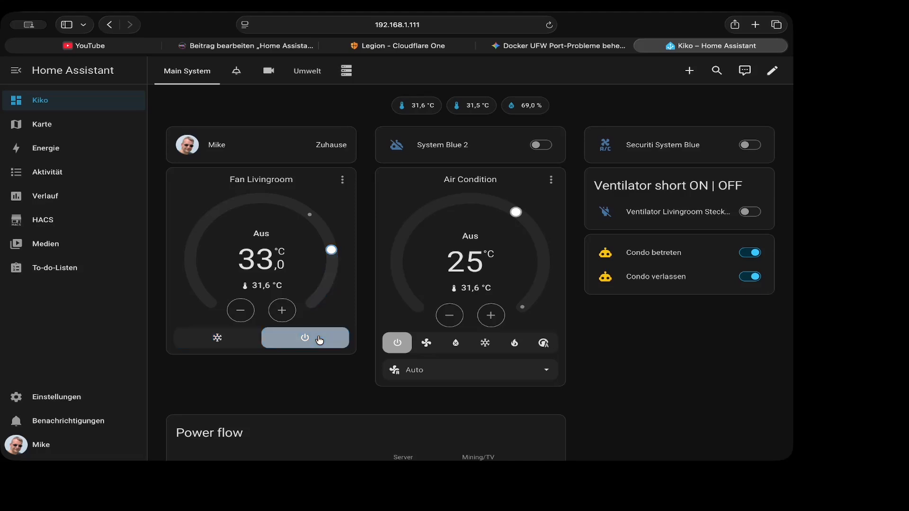
{"action": "left_click", "coordinate": [248, 342]}
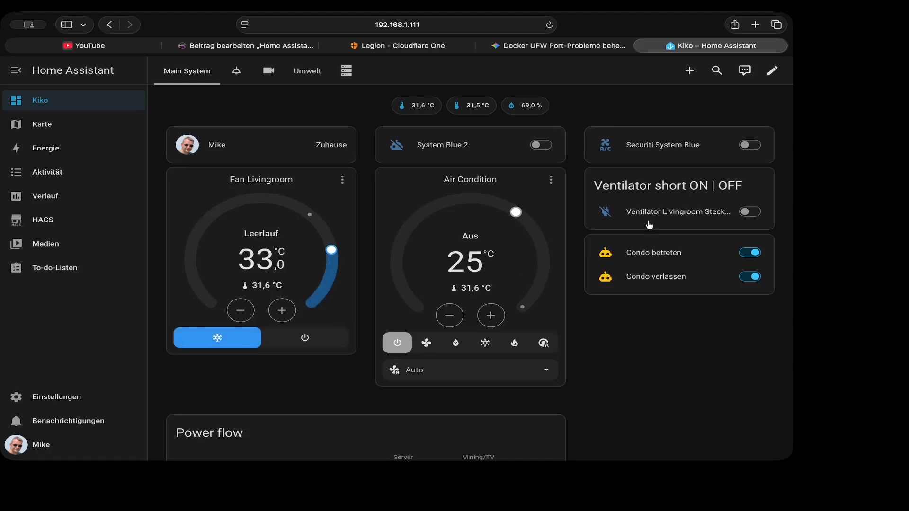
{"action": "left_click", "coordinate": [750, 212]}
{"action": "scroll", "coordinate": [743, 217], "scroll_direction": "down", "scroll_amount": 1}
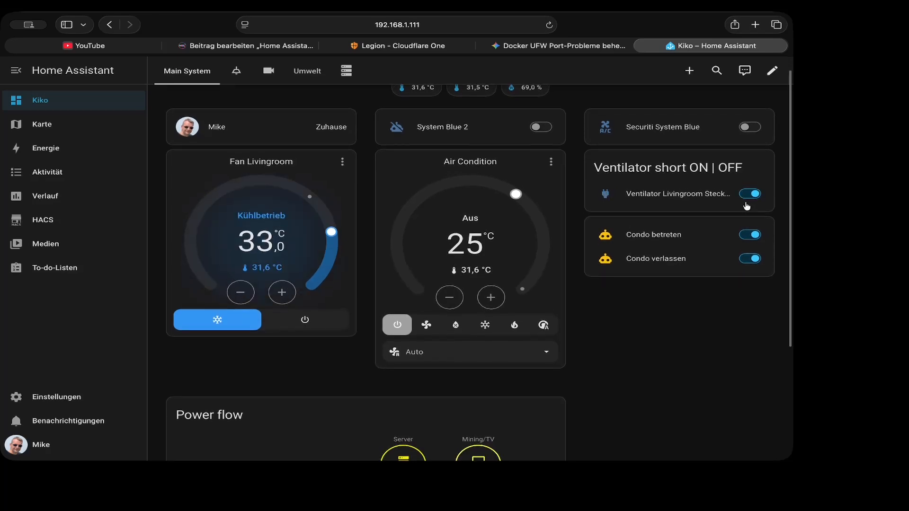
{"action": "left_click", "coordinate": [747, 199]}
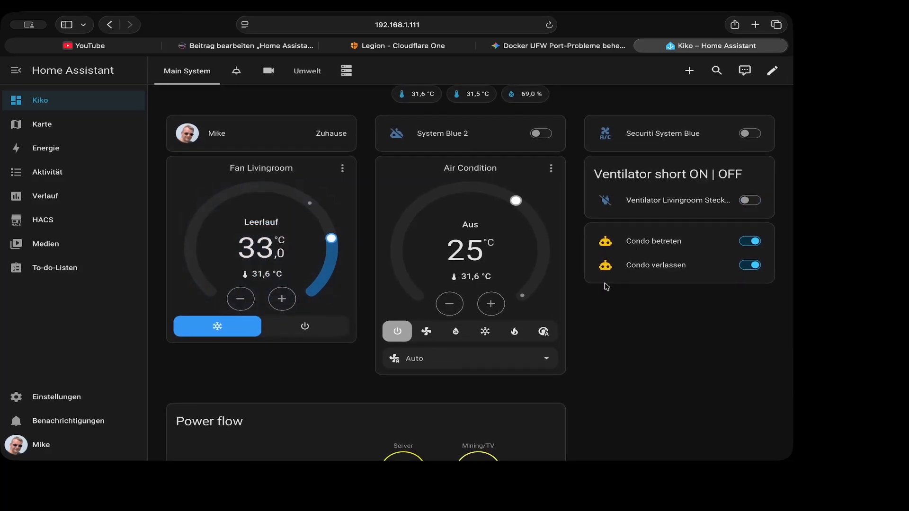
- Test the Air Condition by switching it to Auto mode and off again, and look over the Power flow card
{"action": "left_click", "coordinate": [541, 331]}
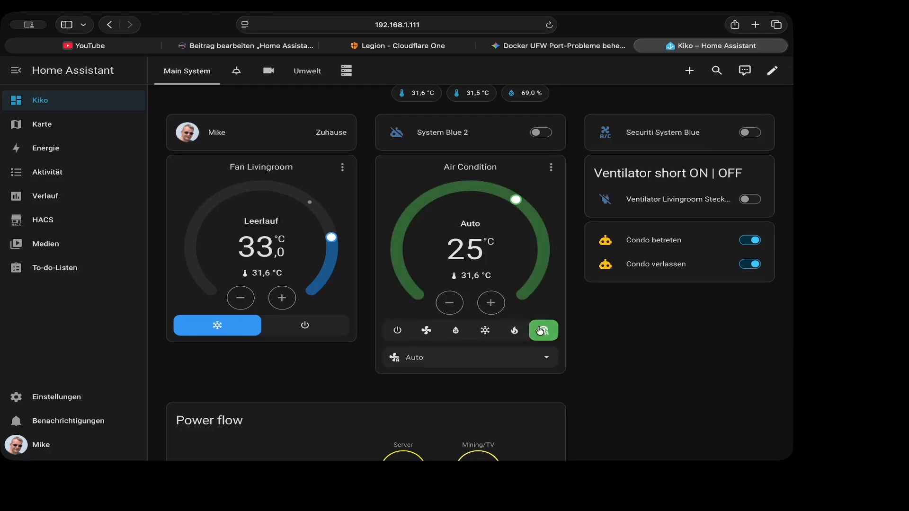
{"action": "scroll", "coordinate": [541, 330], "scroll_direction": "down", "scroll_amount": 1}
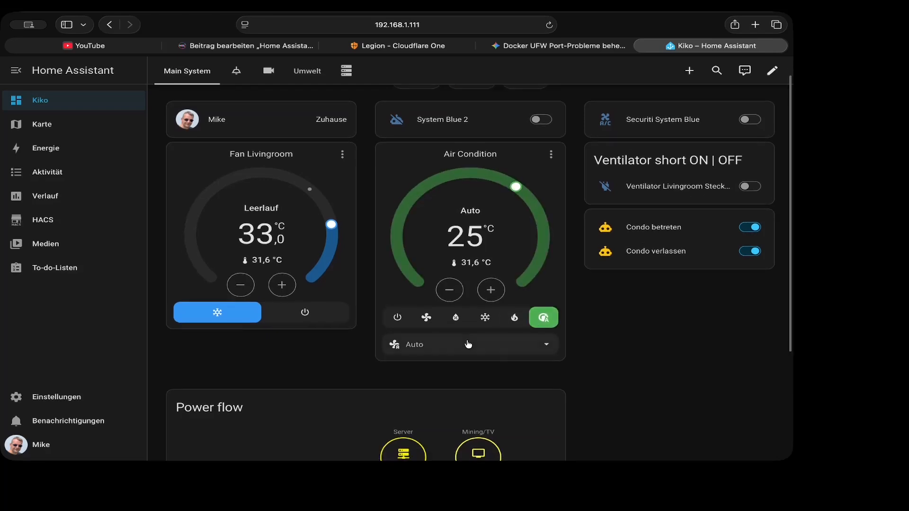
{"action": "left_click", "coordinate": [398, 318]}
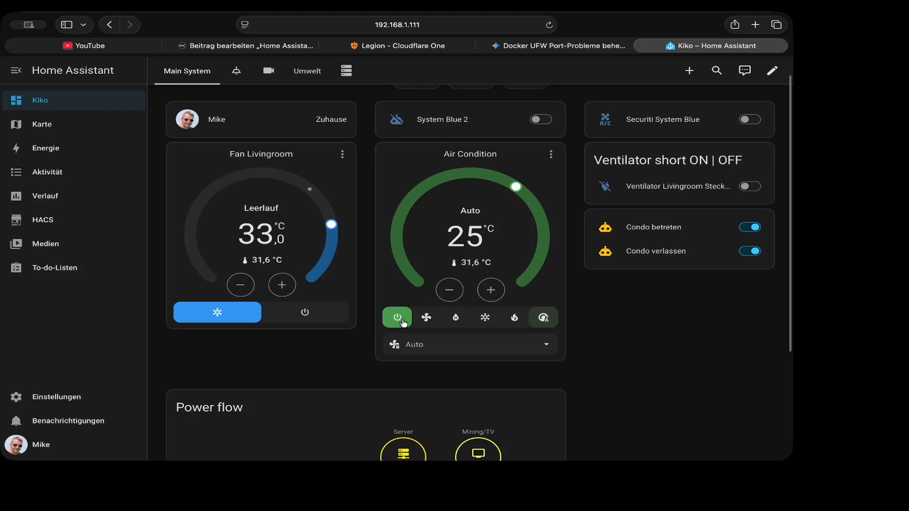
{"action": "scroll", "coordinate": [404, 323], "scroll_direction": "down", "scroll_amount": 2}
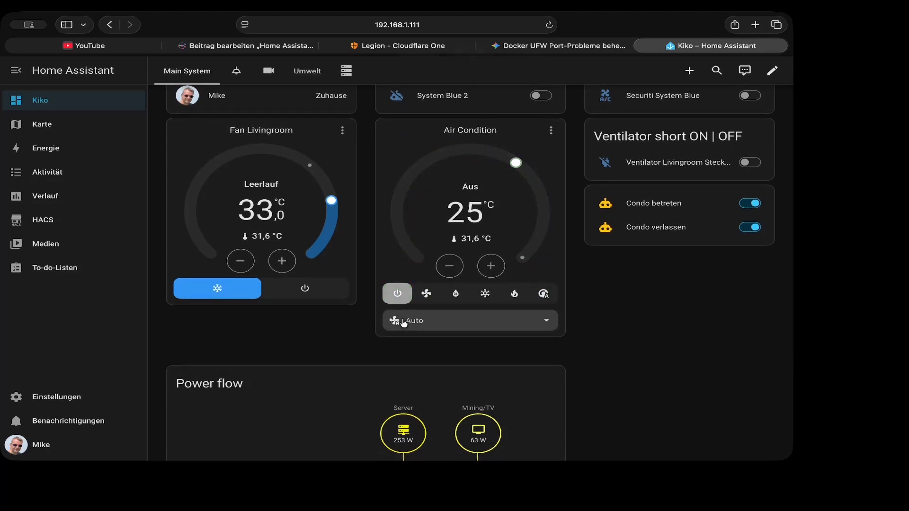
{"action": "scroll", "coordinate": [403, 322], "scroll_direction": "down", "scroll_amount": 5}
{"action": "scroll", "coordinate": [403, 323], "scroll_direction": "up", "scroll_amount": 3}
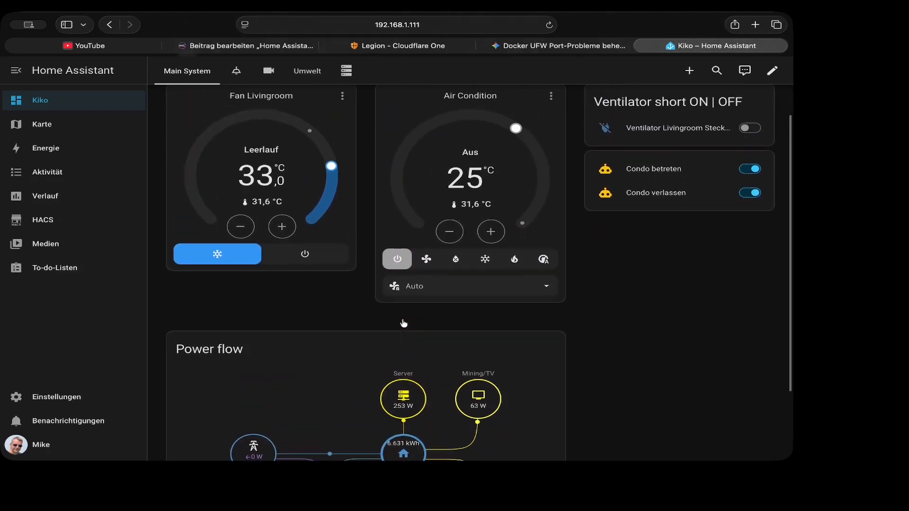
{"action": "scroll", "coordinate": [403, 323], "scroll_direction": "up", "scroll_amount": 4}
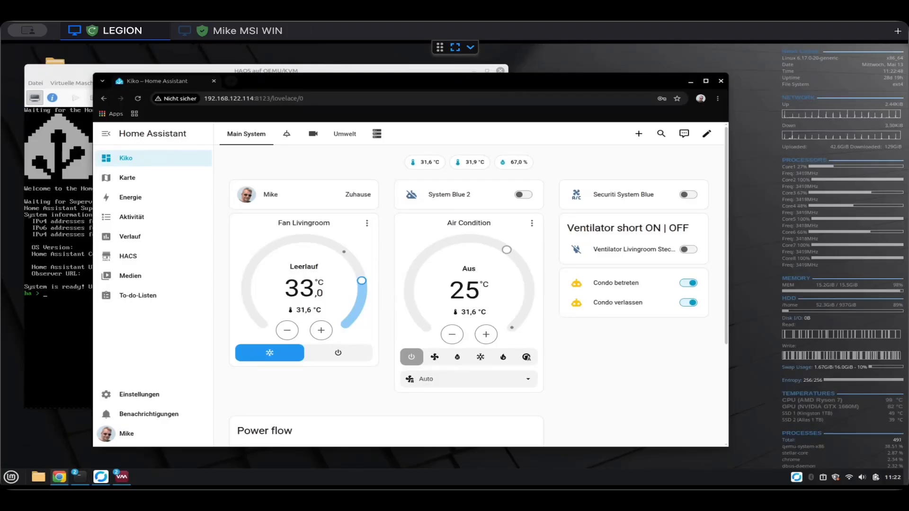
- On the LEGION desktop, search Home Assistant's App-Store for "file" and install the File editor app
{"action": "left_click", "coordinate": [153, 398]}
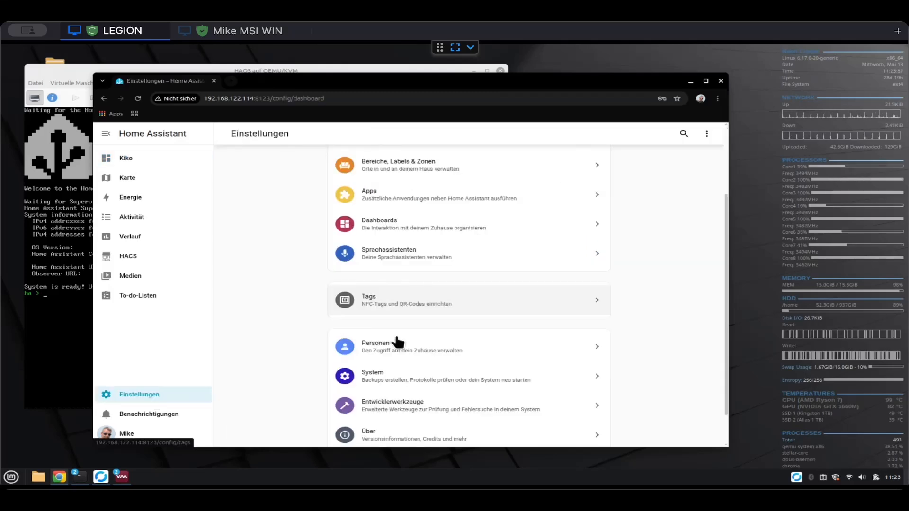
{"action": "left_click", "coordinate": [387, 198]}
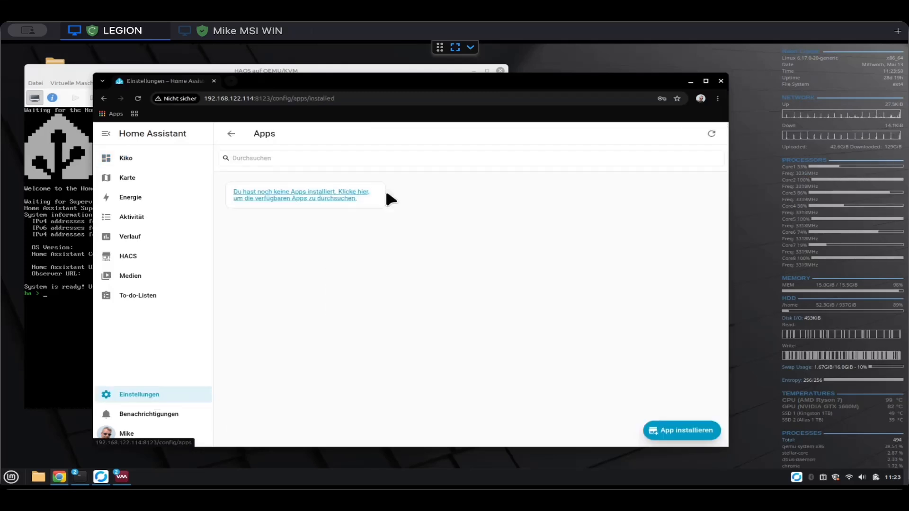
{"action": "left_click", "coordinate": [323, 197]}
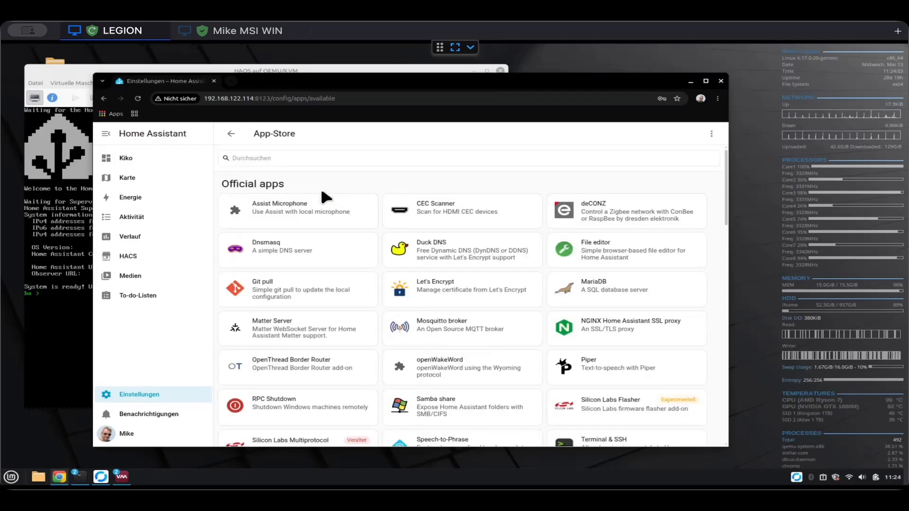
{"action": "left_click", "coordinate": [276, 158]}
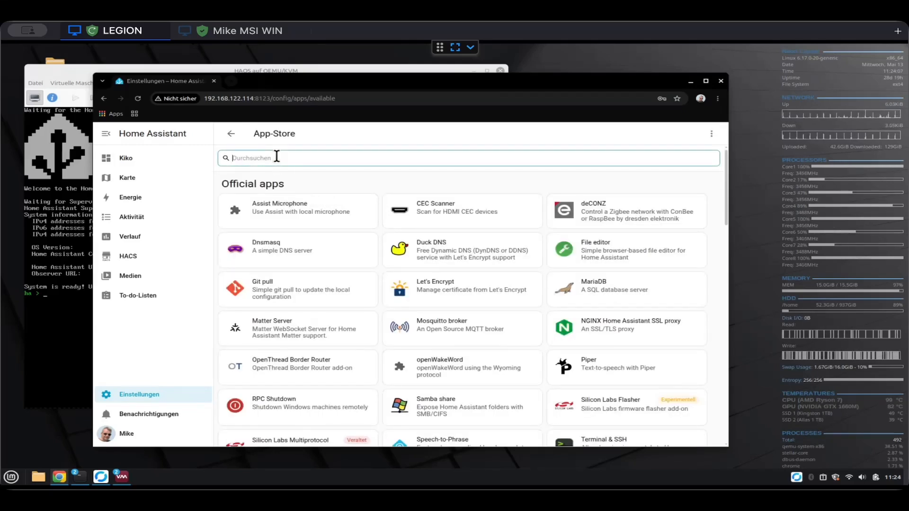
{"action": "type", "text": "file"}
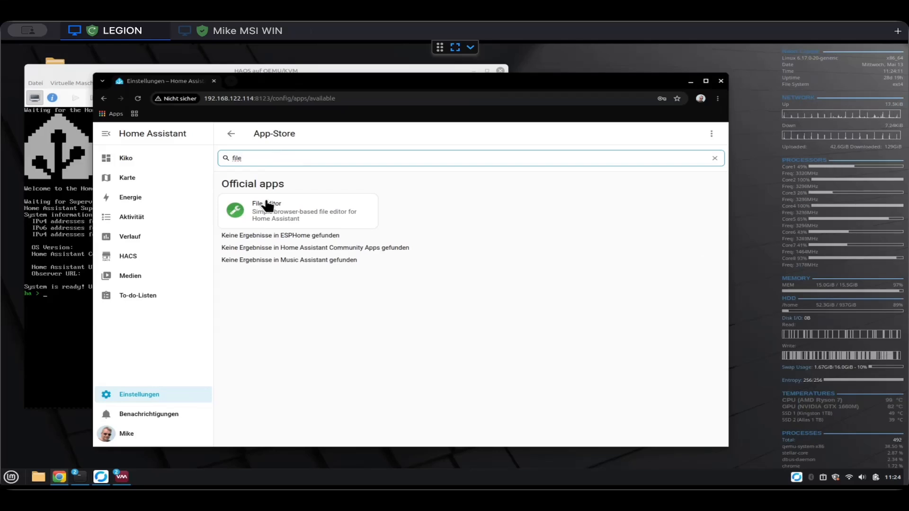
{"action": "left_click", "coordinate": [267, 206]}
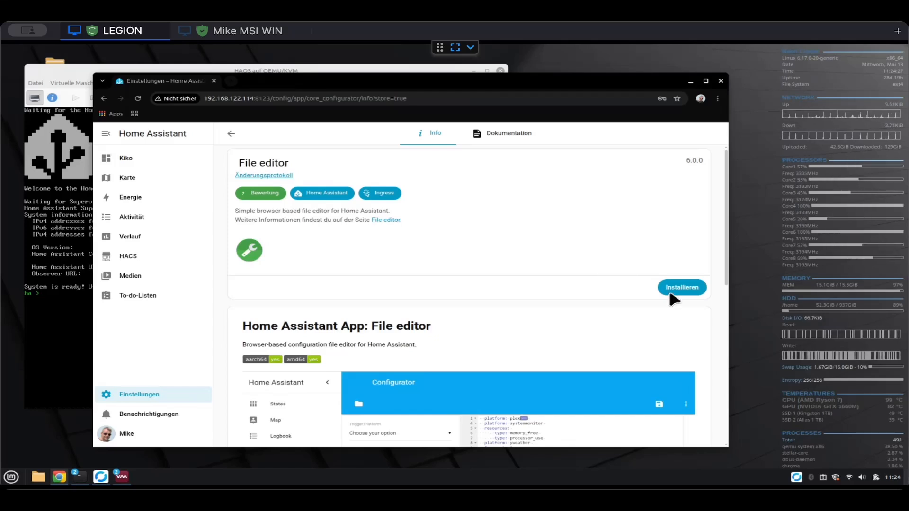
{"action": "left_click", "coordinate": [682, 289]}
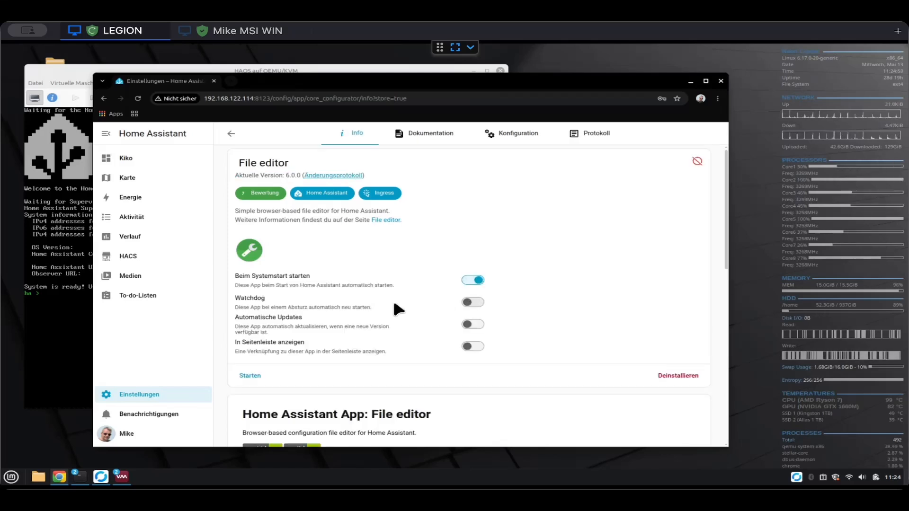
- Enable Watchdog and sidebar display for File editor, start the app and open its user interface
{"action": "left_click", "coordinate": [470, 306]}
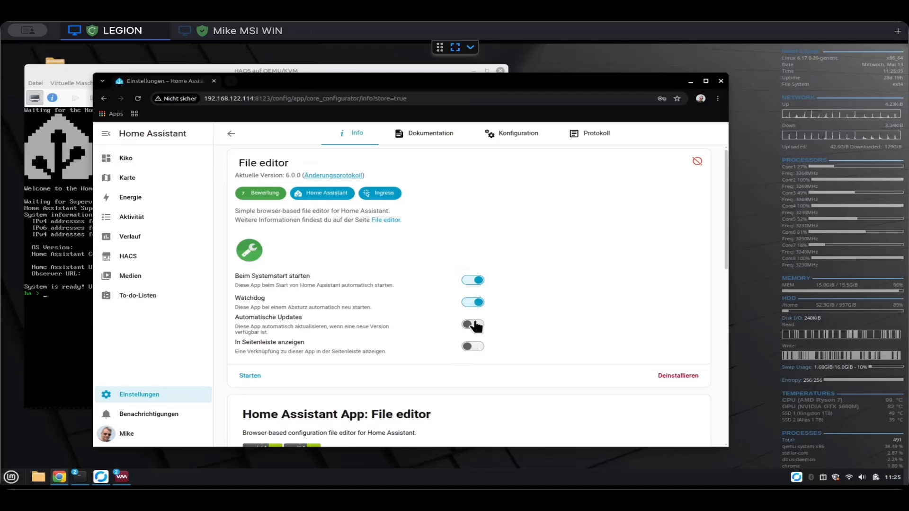
{"action": "left_click", "coordinate": [470, 348]}
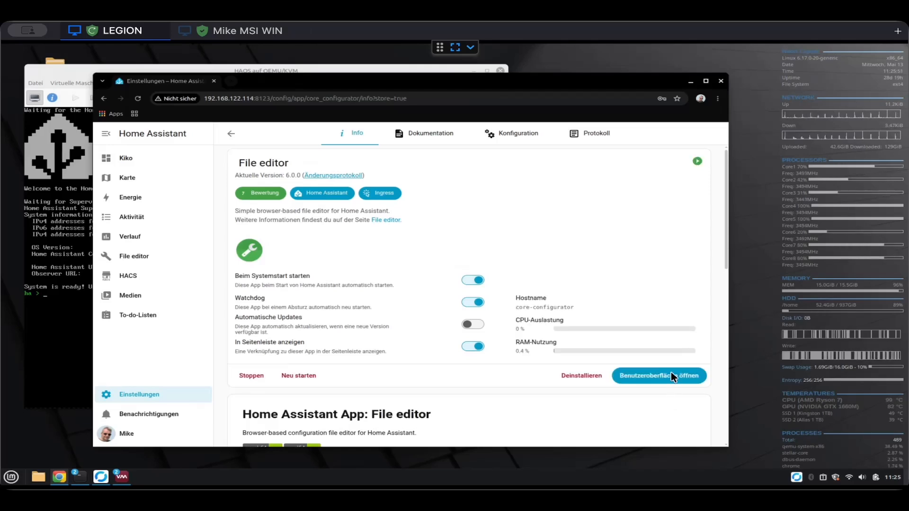
{"action": "left_click", "coordinate": [662, 375]}
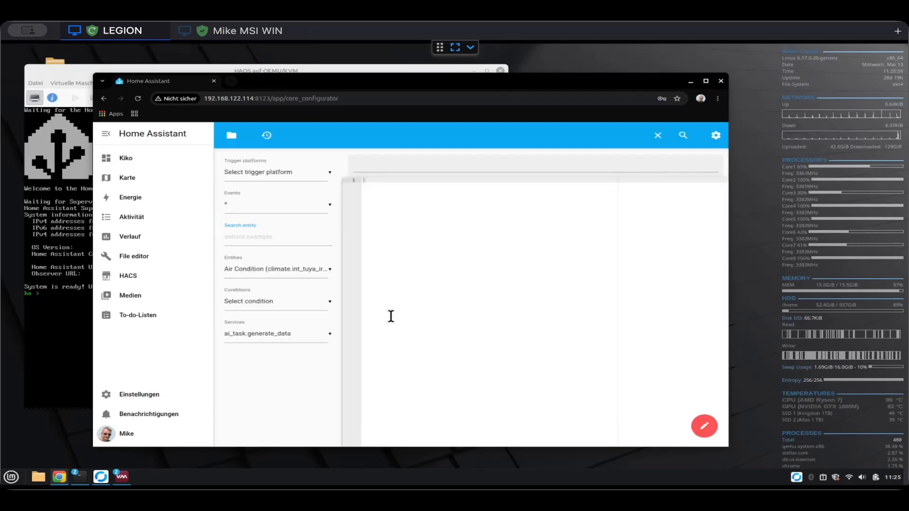
- Replace the http block in configuration.yaml, enabling use_x_forwarded_for with trusted proxies 127.0.0.1, ::1, 172.16.0.0/12, 192.168.122.114 and 192.168.1.111
{"action": "left_click", "coordinate": [231, 136]}
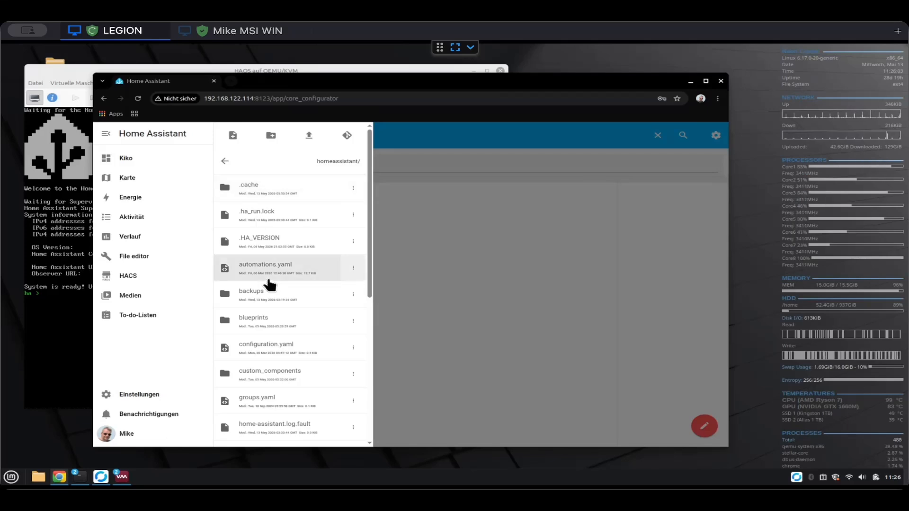
{"action": "left_click", "coordinate": [303, 354]}
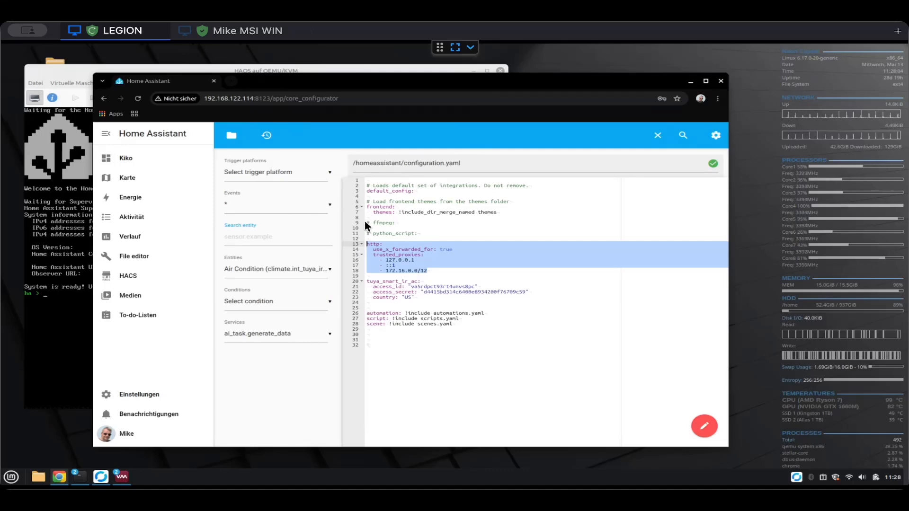
{"action": "type", "text": "http:   use_x_forwarded_for: true   trusted_proxies:     - 127.0.0.1     - ::1     - 172.16.0.0/12      # Docker-Netzwerk Bereich     - 192.168.122.114    # Deine erste LAN-Karte / Proxy-IP     - 192.168.1.111      # Deine zweite LAN-Karte / Proxy-IP"}
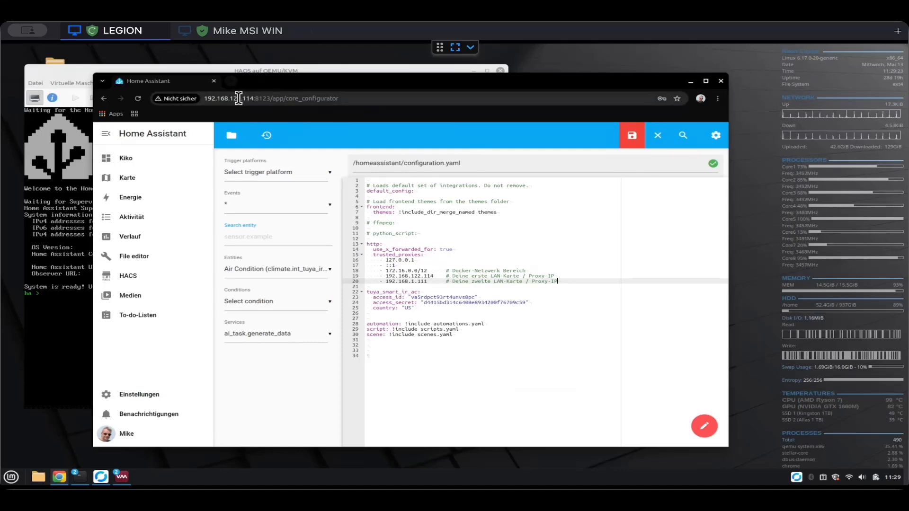
- Compare the two LAN proxy entries with the Home Assistant address and save configuration.yaml
{"action": "left_click_drag", "start_coordinate": [234, 98], "coordinate": [259, 99]}
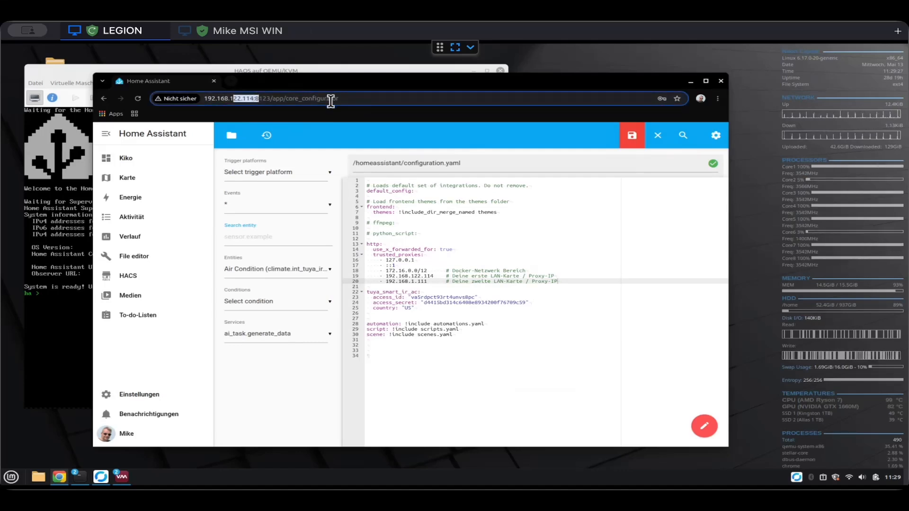
{"action": "left_click", "coordinate": [488, 281]}
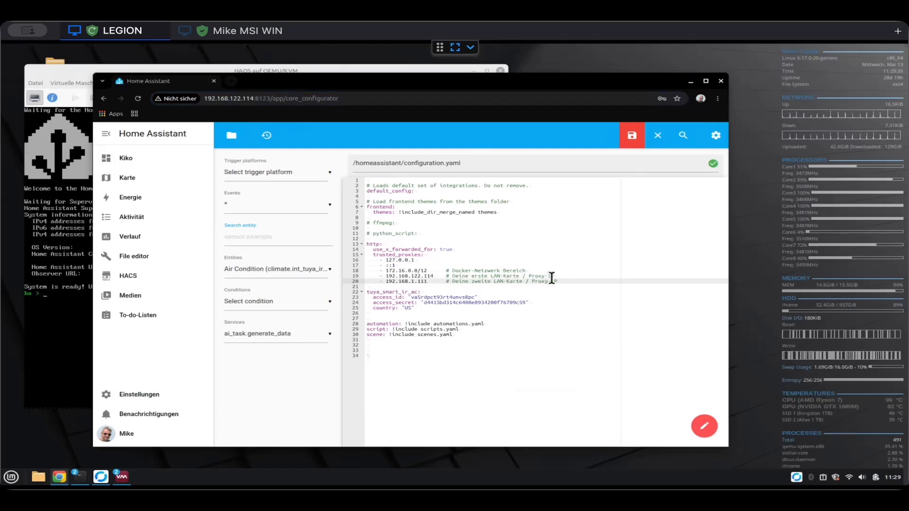
{"action": "left_click_drag", "start_coordinate": [560, 279], "coordinate": [380, 280]}
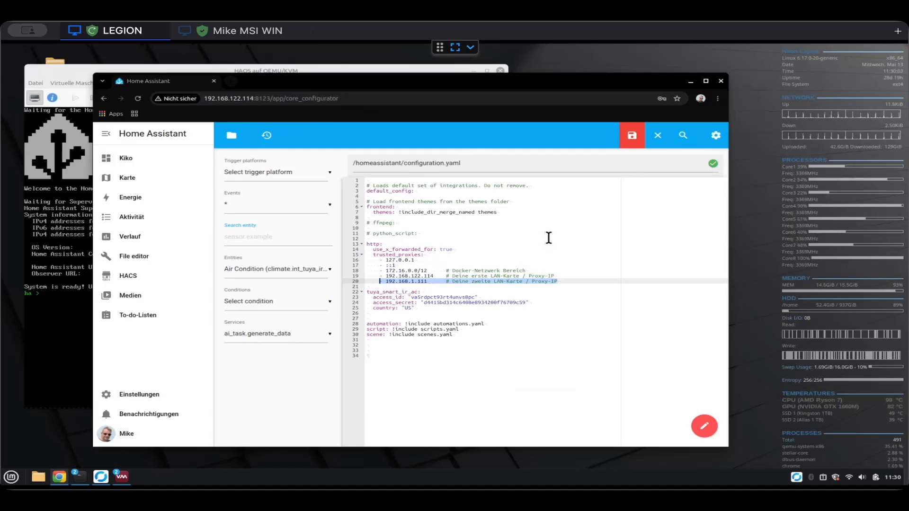
{"action": "left_click", "coordinate": [632, 137]}
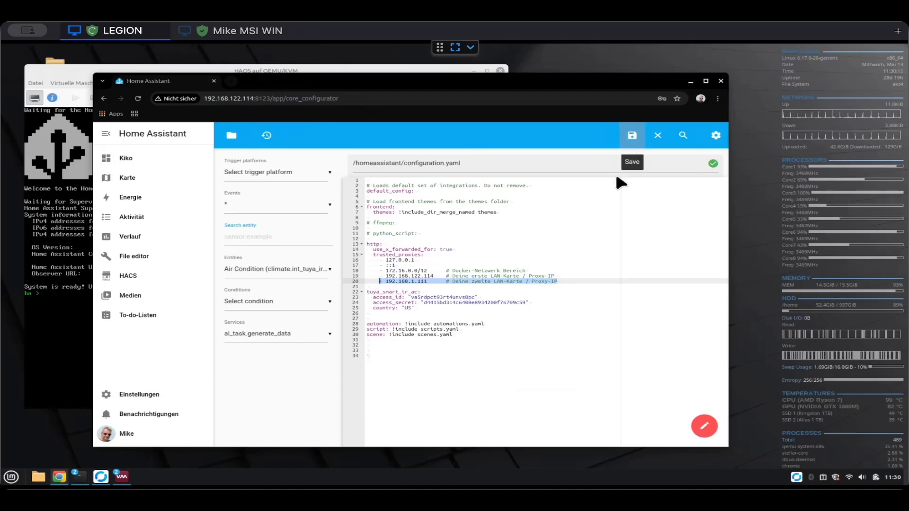
{"action": "left_click", "coordinate": [630, 138]}
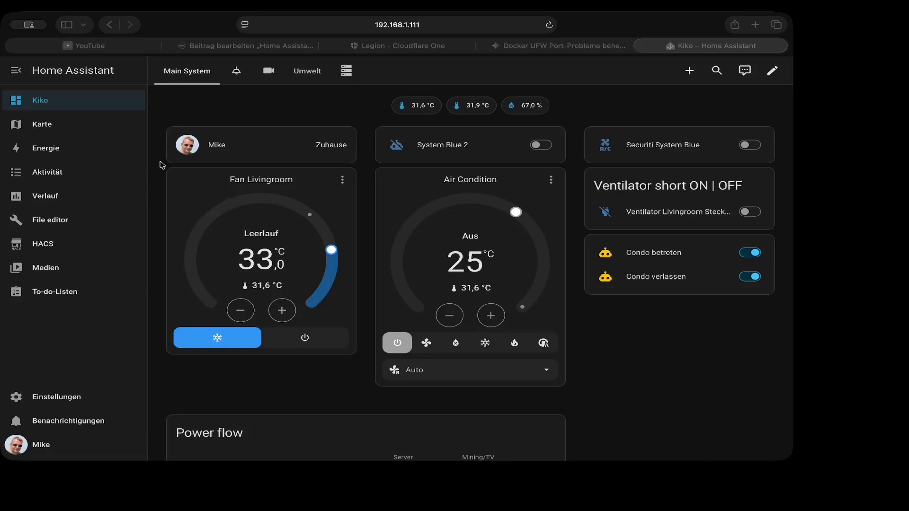
- In Safari, open the Energie dashboard and examine the power usage, sources and hourly consumption of individual devices for 13 May
{"action": "left_click", "coordinate": [64, 158]}
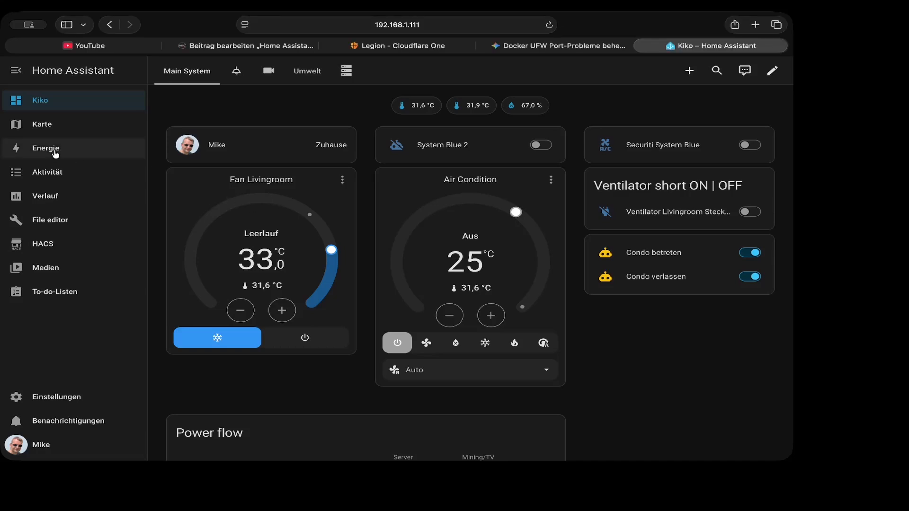
{"action": "left_click", "coordinate": [56, 150]}
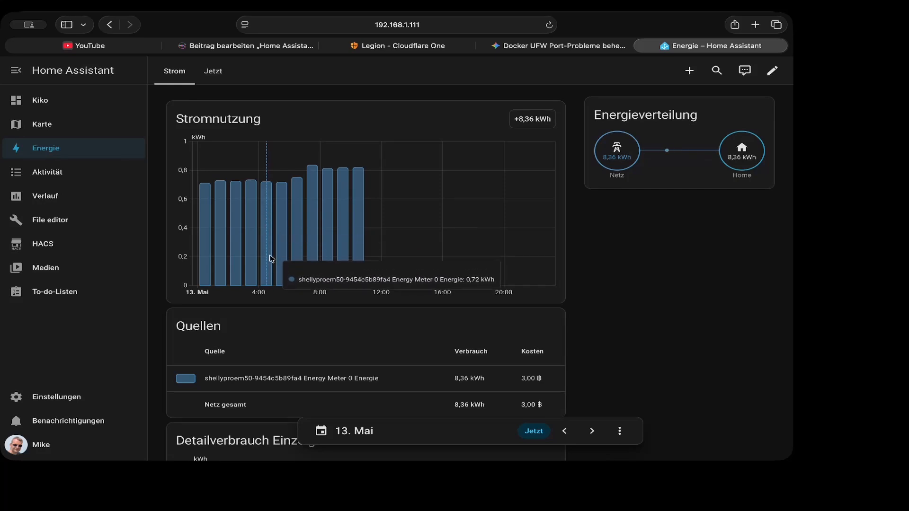
{"action": "scroll", "coordinate": [270, 257], "scroll_direction": "down", "scroll_amount": 3}
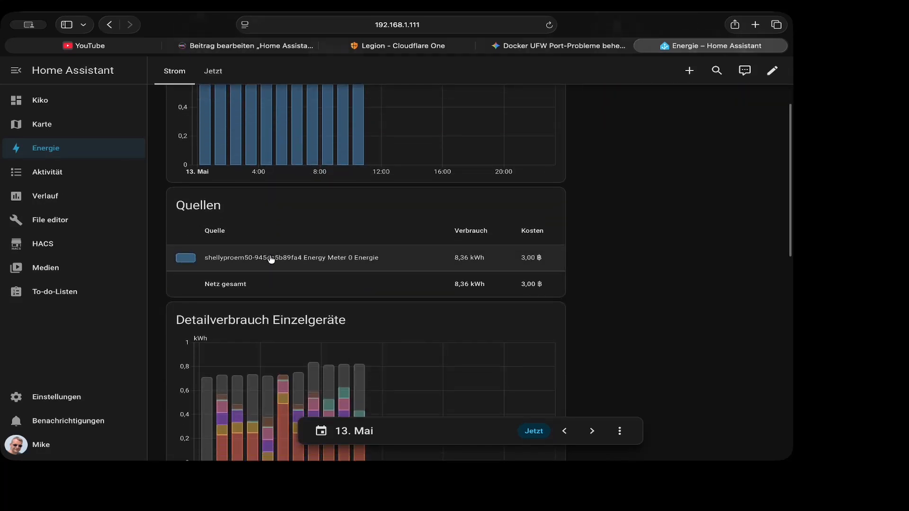
{"action": "scroll", "coordinate": [271, 259], "scroll_direction": "down", "scroll_amount": 2}
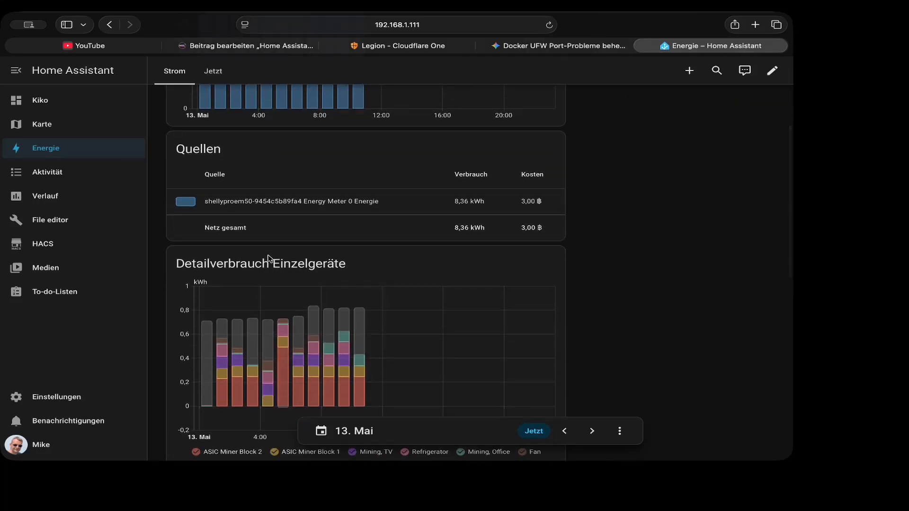
{"action": "mouse_move", "coordinate": [290, 344]}
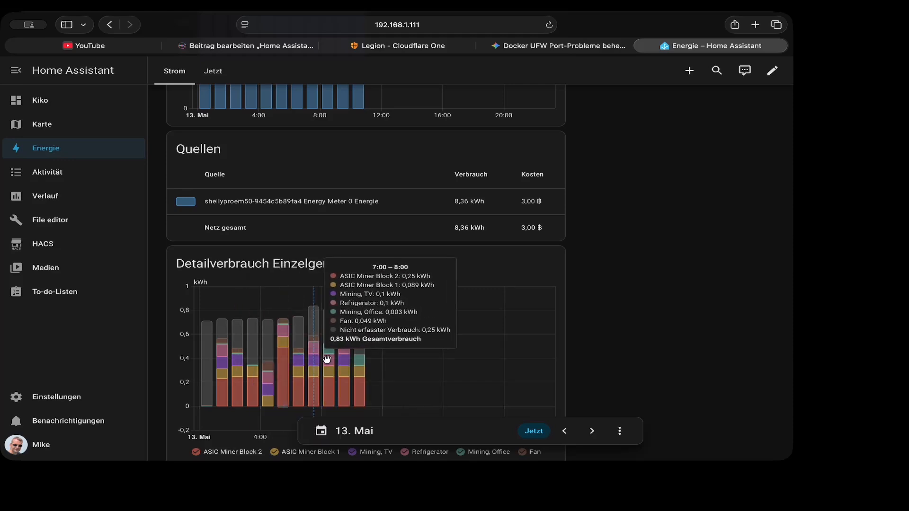
{"action": "scroll", "coordinate": [311, 370], "scroll_direction": "down", "scroll_amount": 1}
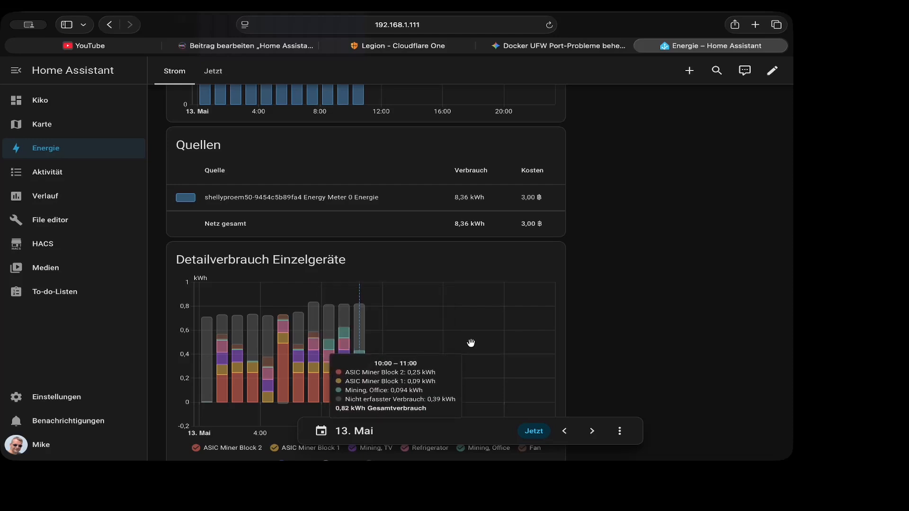
{"action": "scroll", "coordinate": [472, 342], "scroll_direction": "down", "scroll_amount": 1}
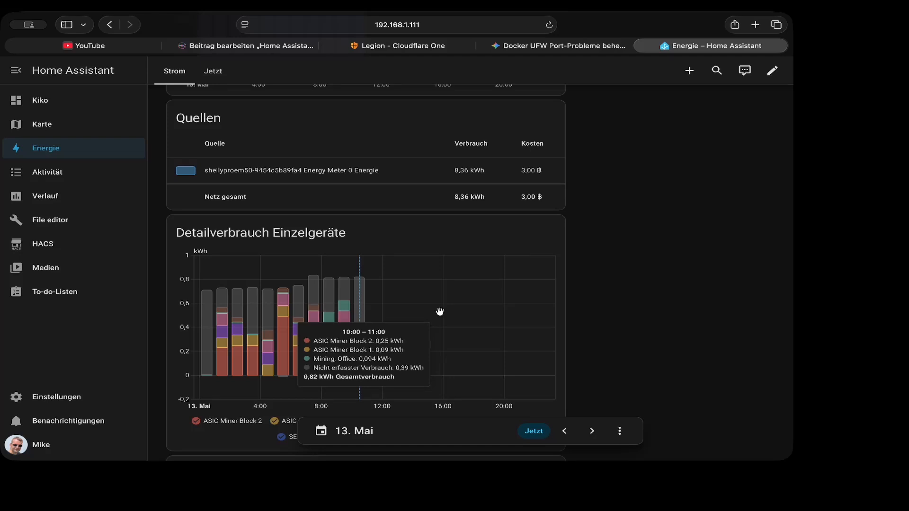
- Step the Energie dashboard back day by day from 12 May to 1 May and examine the hourly consumption of individual devices
{"action": "scroll", "coordinate": [440, 311], "scroll_direction": "down", "scroll_amount": 2}
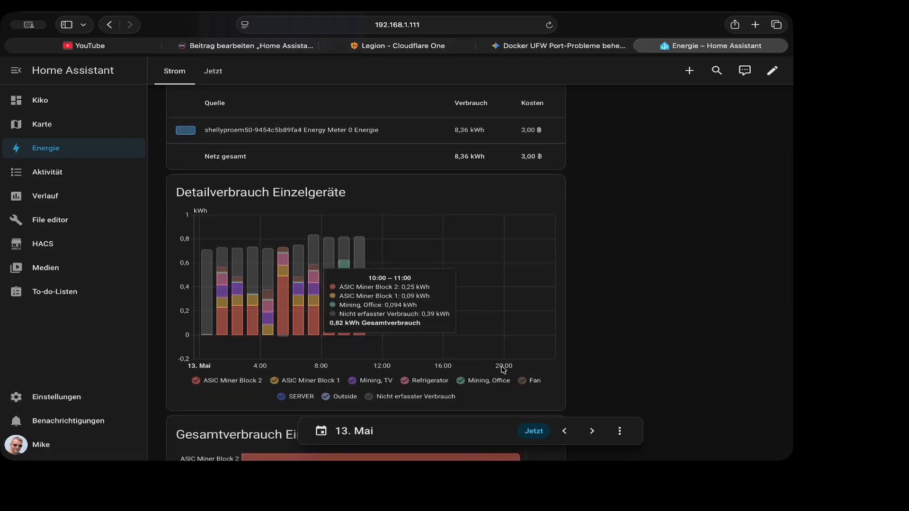
{"action": "left_click", "coordinate": [565, 431]}
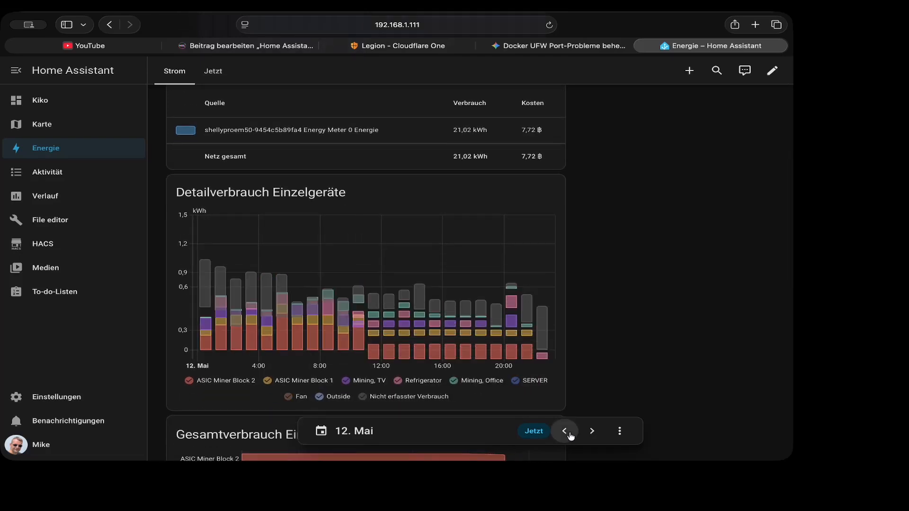
{"action": "left_click", "coordinate": [570, 434]}
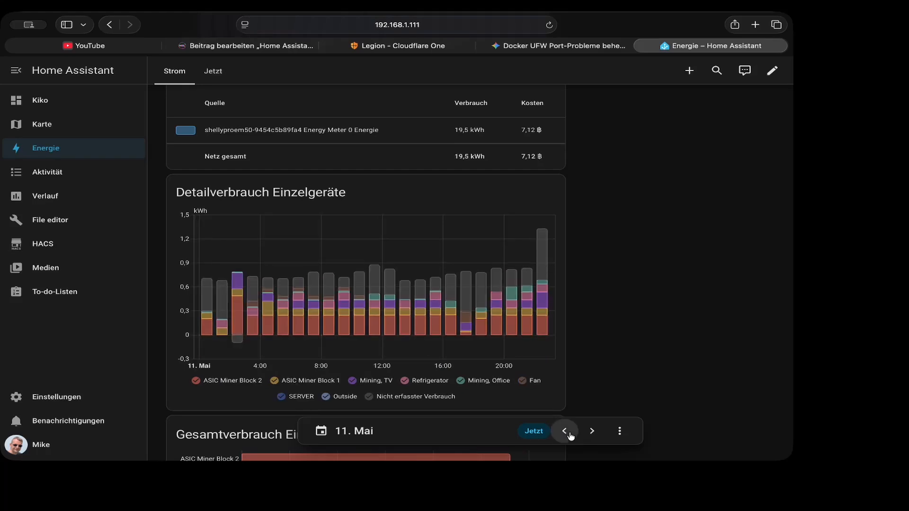
{"action": "left_click", "coordinate": [570, 434]}
{"action": "left_click", "coordinate": [569, 434]}
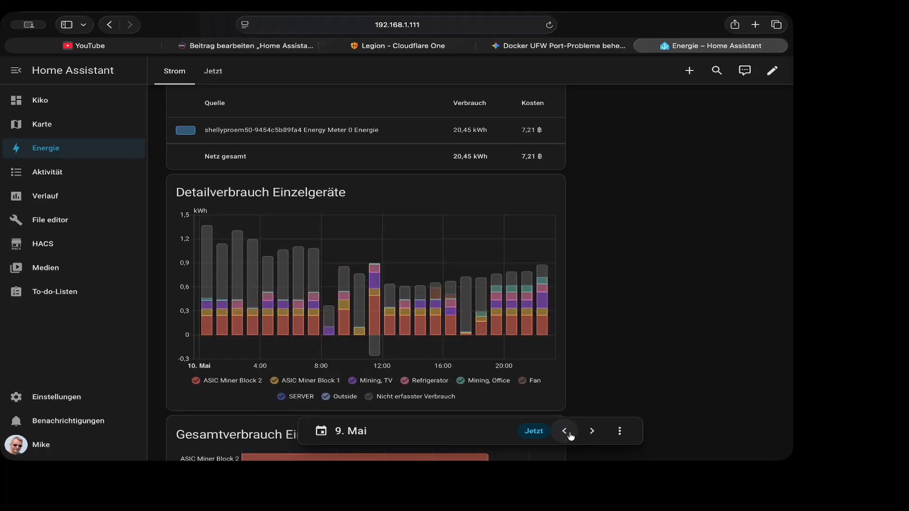
{"action": "left_click", "coordinate": [570, 434]}
{"action": "left_click", "coordinate": [570, 434]}
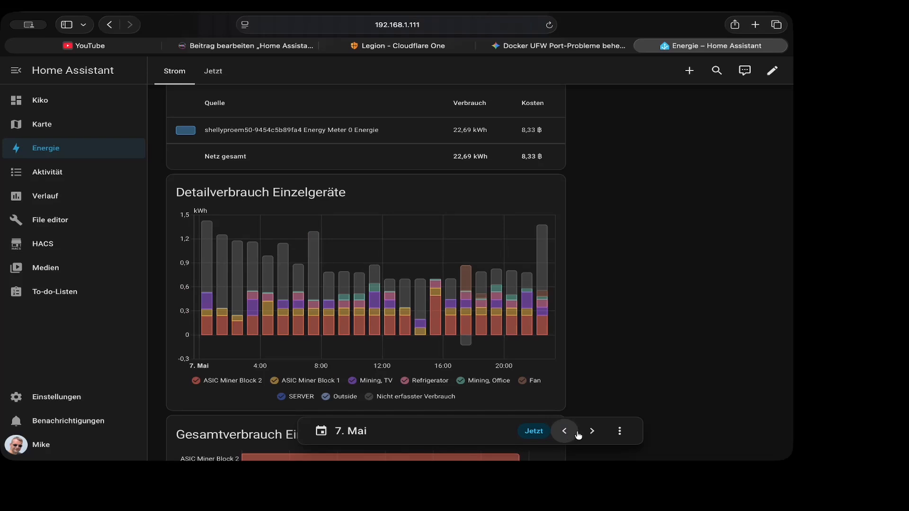
{"action": "left_click", "coordinate": [570, 434]}
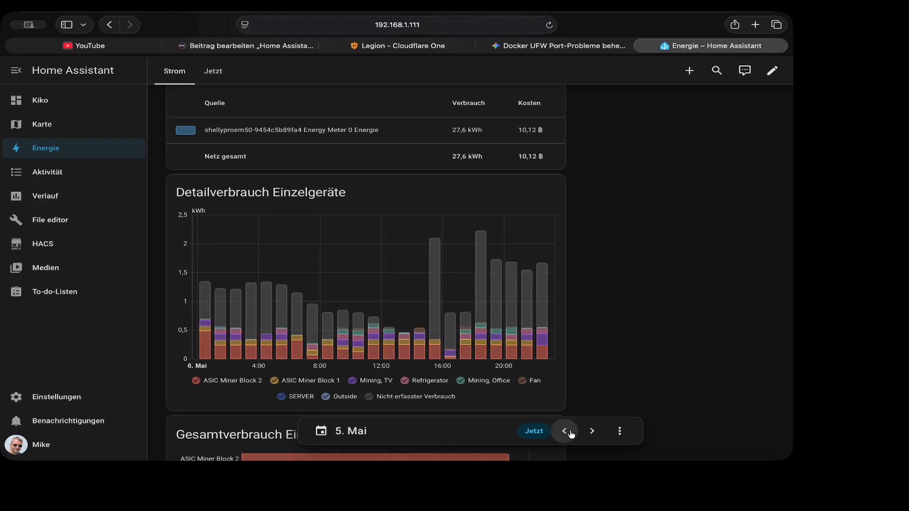
{"action": "left_click", "coordinate": [564, 431]}
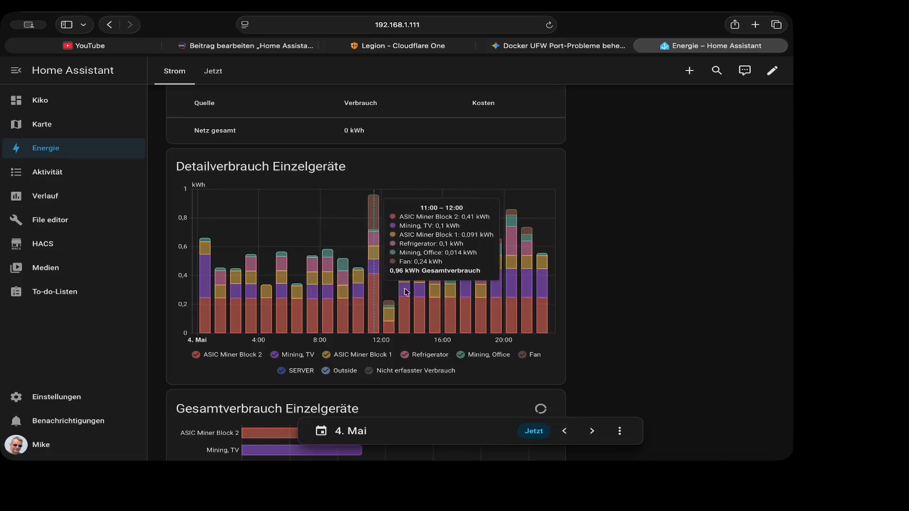
{"action": "left_click", "coordinate": [564, 432]}
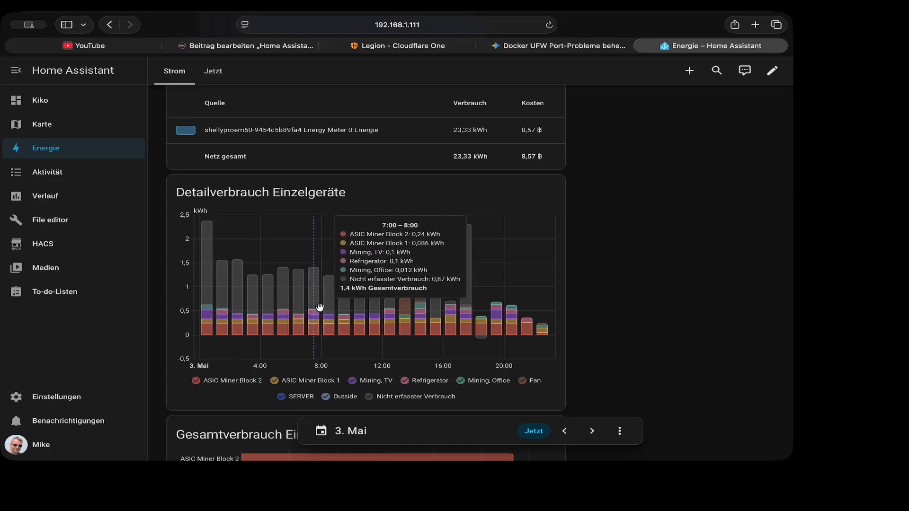
{"action": "left_click", "coordinate": [571, 432]}
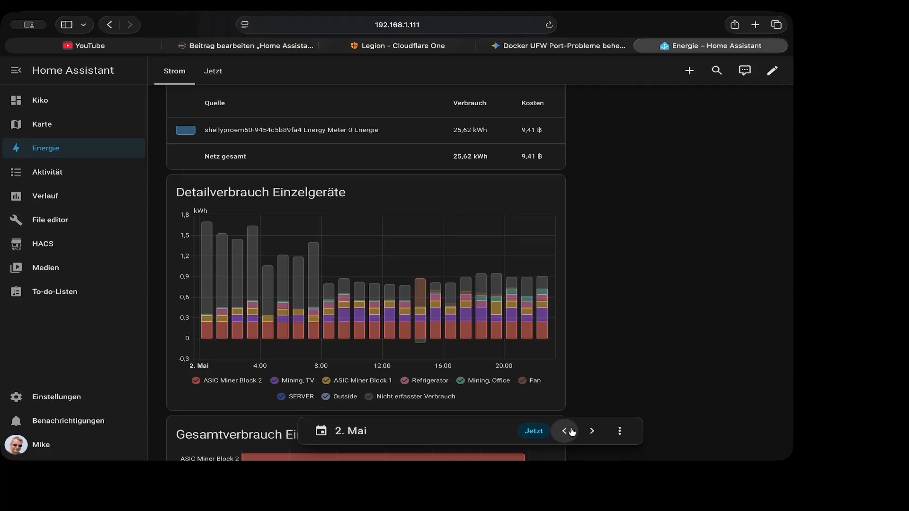
{"action": "left_click", "coordinate": [565, 431]}
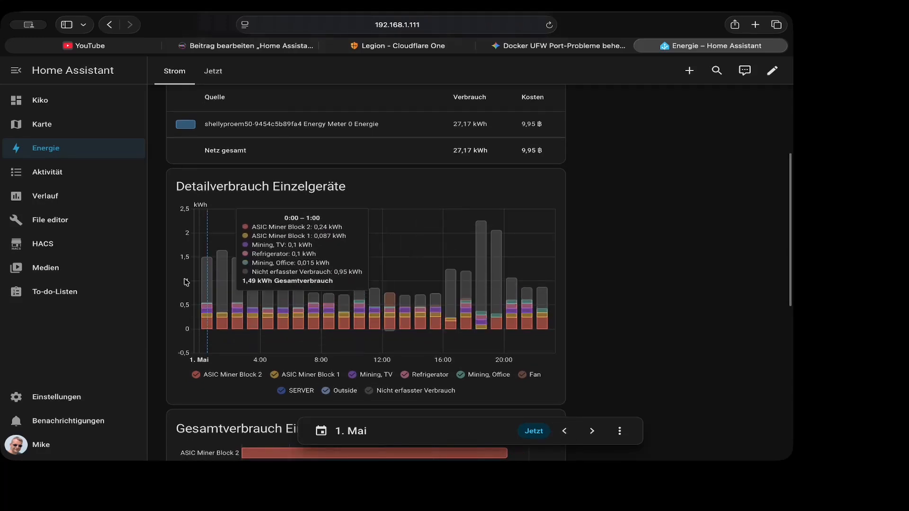
- Look through the Aktivität log for 13 May and view the home location on the Karte
{"action": "left_click", "coordinate": [24, 224]}
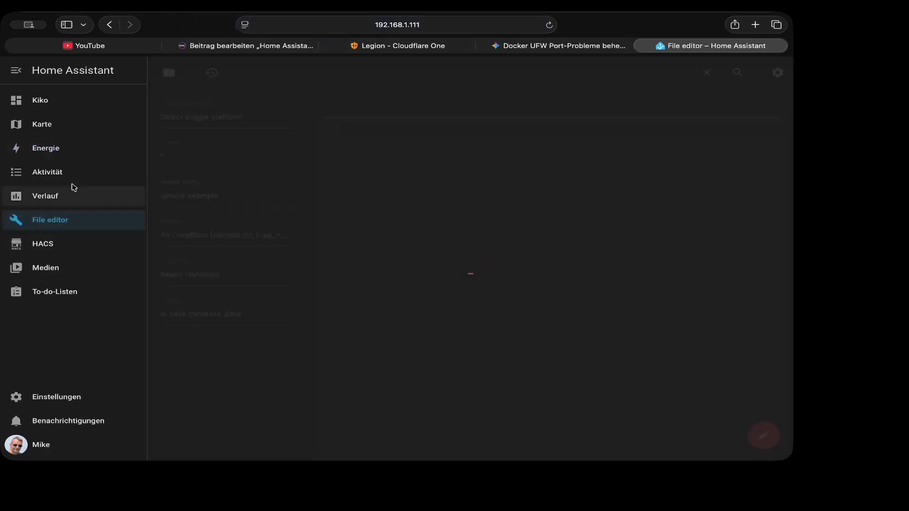
{"action": "left_click", "coordinate": [63, 178]}
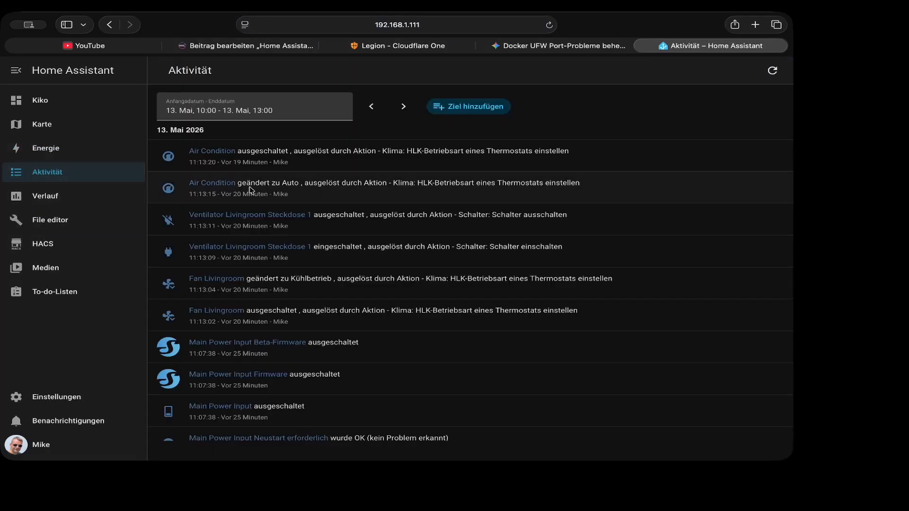
{"action": "scroll", "coordinate": [286, 203], "scroll_direction": "down", "scroll_amount": 2}
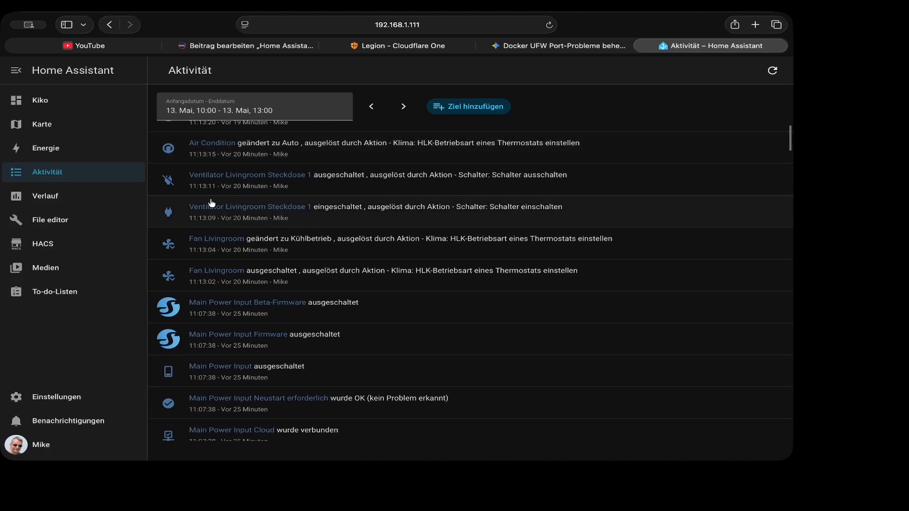
{"action": "left_click", "coordinate": [49, 134]}
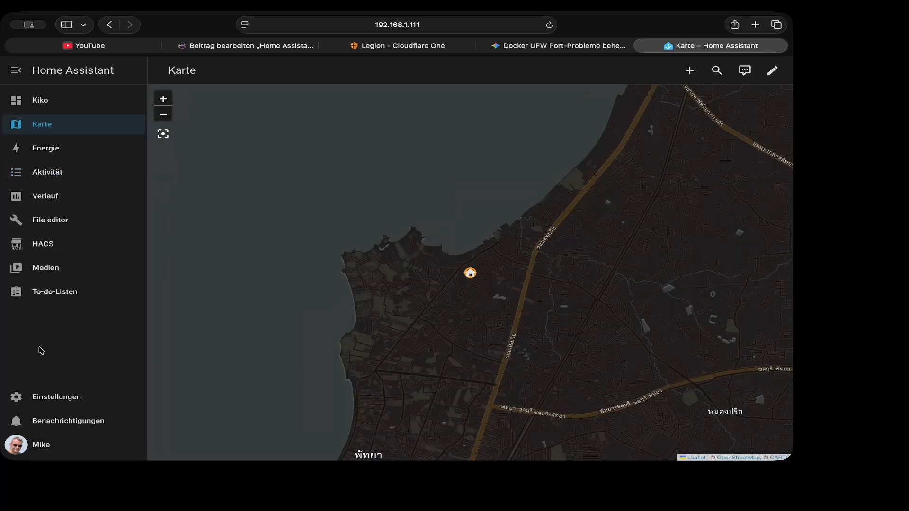
- Review the configured integrations under Geräte & Dienste and return to the Kiko dashboard
{"action": "left_click", "coordinate": [60, 404]}
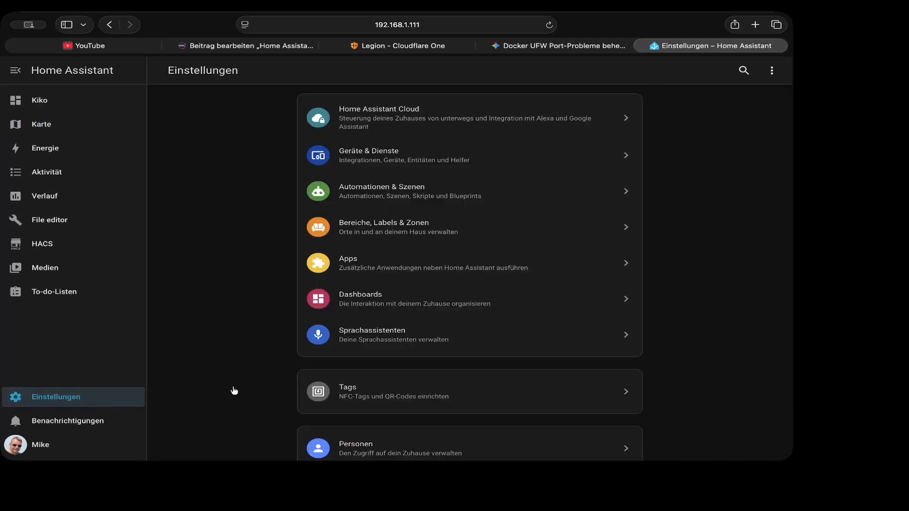
{"action": "left_click", "coordinate": [357, 153]}
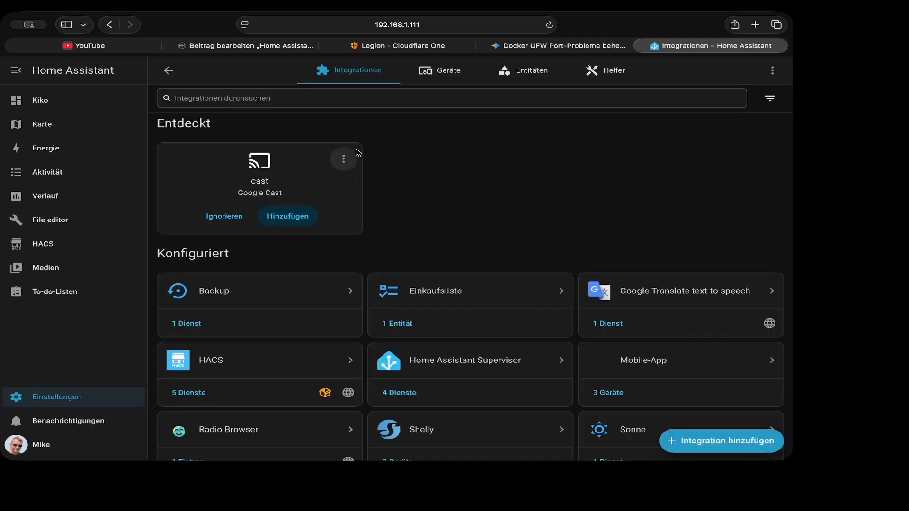
{"action": "scroll", "coordinate": [526, 235], "scroll_direction": "down", "scroll_amount": 2}
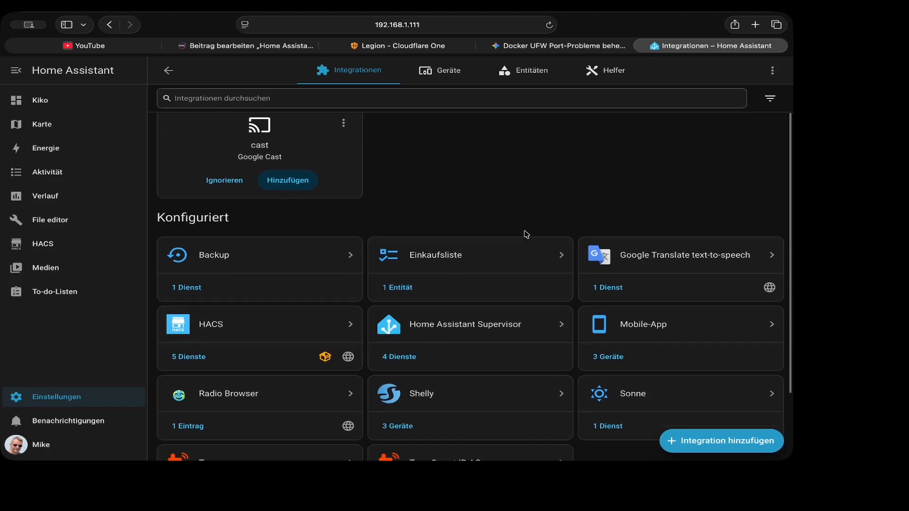
{"action": "scroll", "coordinate": [526, 235], "scroll_direction": "down", "scroll_amount": 1}
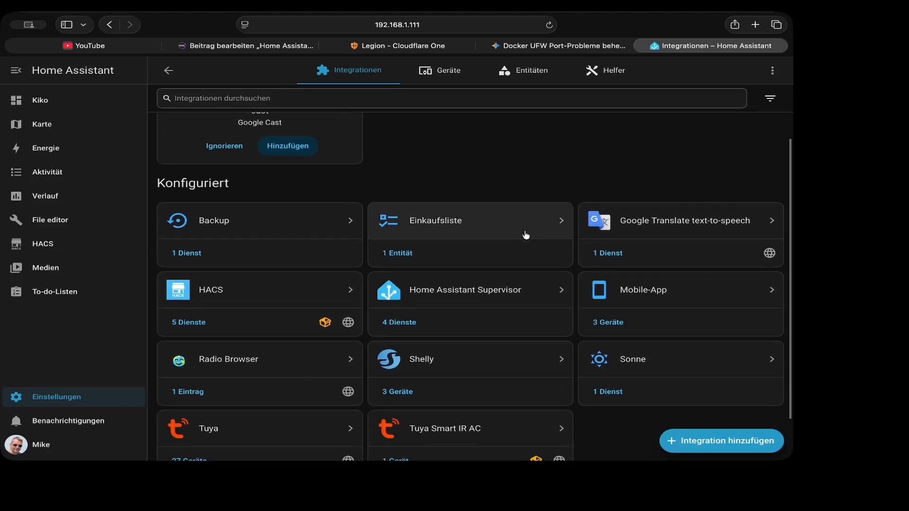
{"action": "scroll", "coordinate": [526, 234], "scroll_direction": "down", "scroll_amount": 1}
{"action": "left_click", "coordinate": [88, 101]}
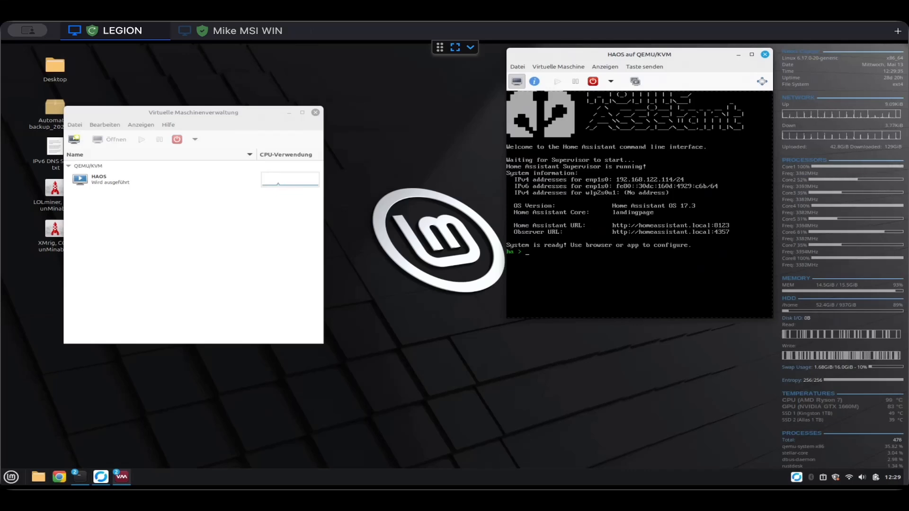
- On the LEGION remote desktop, open a terminal and try to run virsh autostart HAOS
{"action": "left_click", "coordinate": [342, 261]}
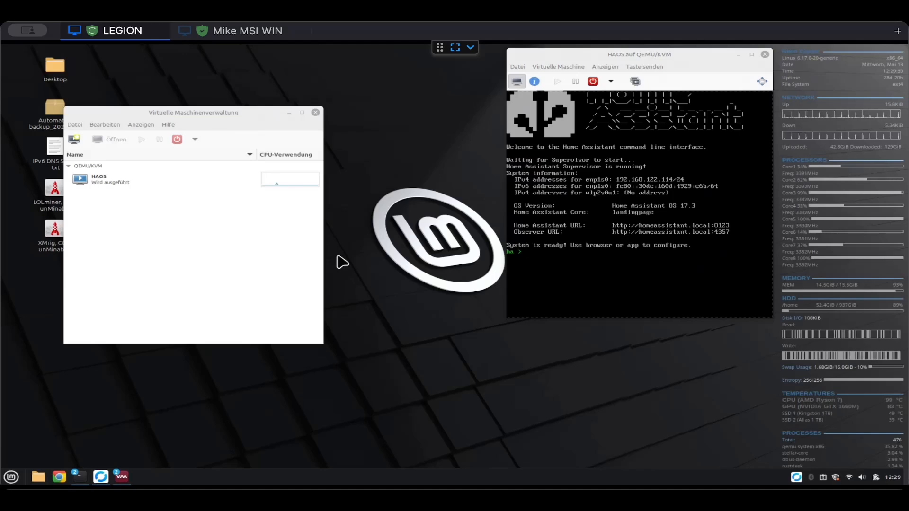
{"action": "key", "text": "ctrl+alt+t"}
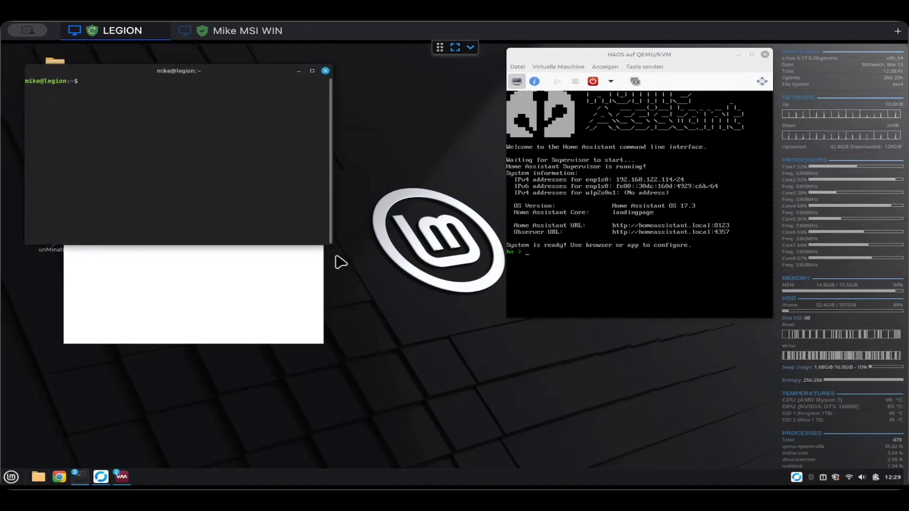
{"action": "right_click", "coordinate": [188, 191]}
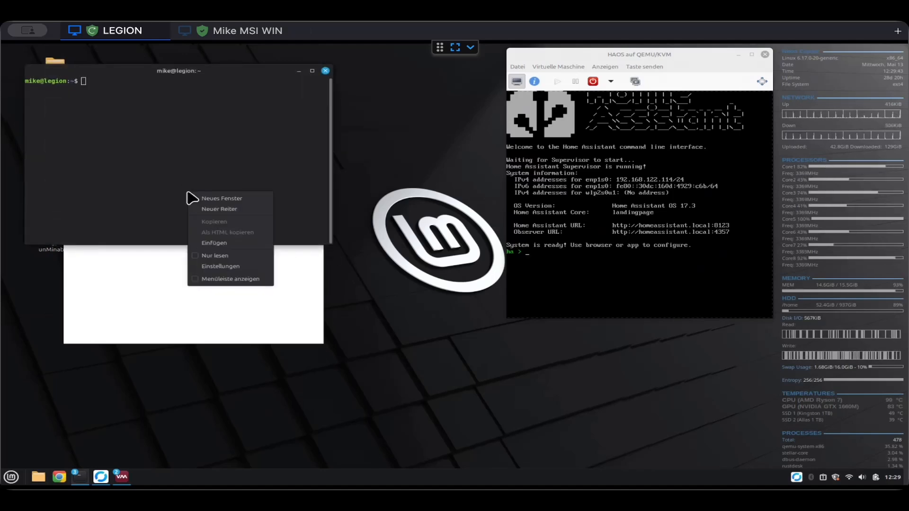
{"action": "left_click", "coordinate": [214, 242]}
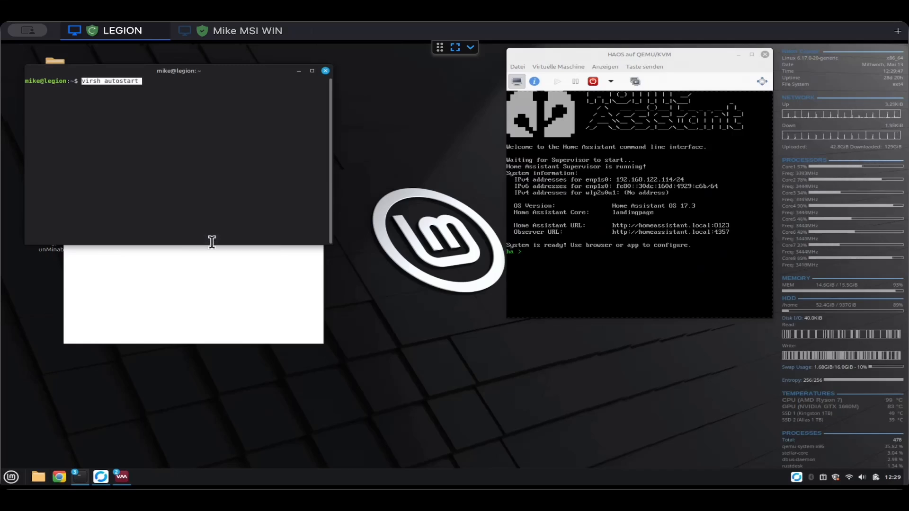
{"action": "key", "text": "Right"}
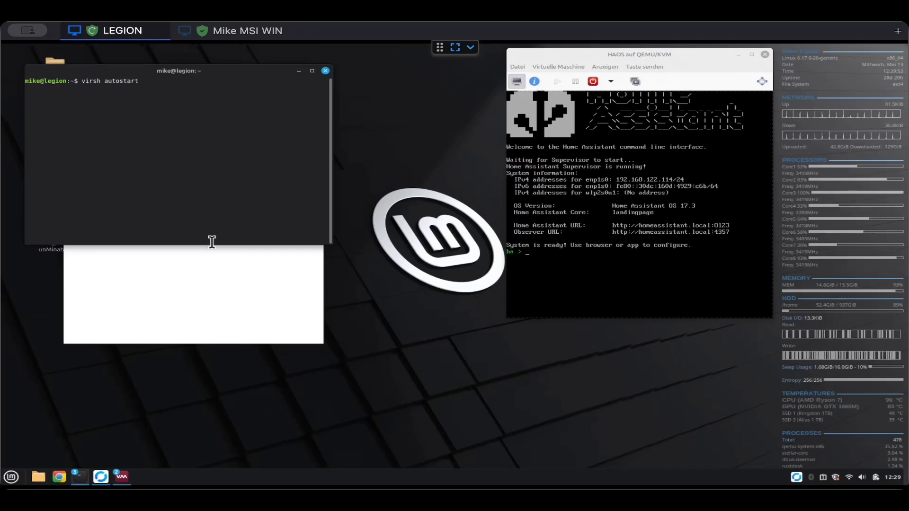
{"action": "type", "text": "HA"}
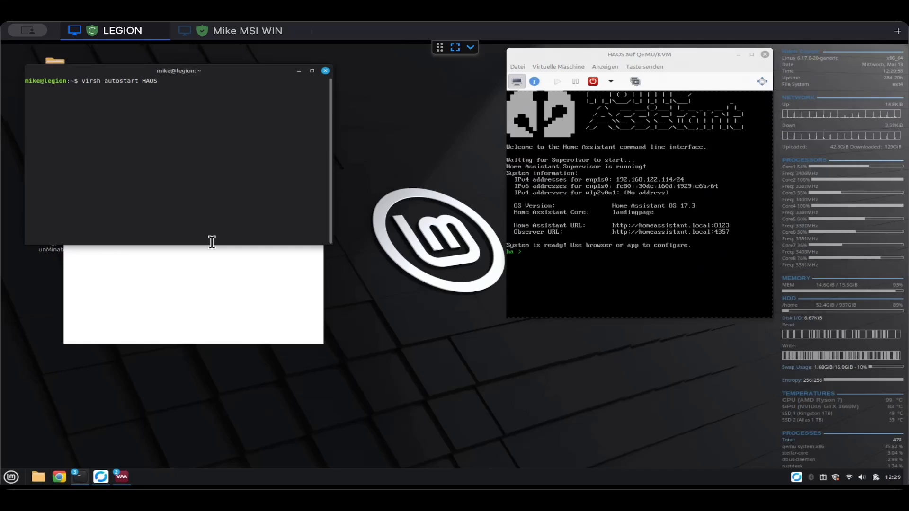
{"action": "type", "text": "OS"}
{"action": "key", "text": "Return"}
- Run sudo virsh autostart HAOS and enter the sudo password to make the virtual machine start automatically
{"action": "key", "text": "Up"}
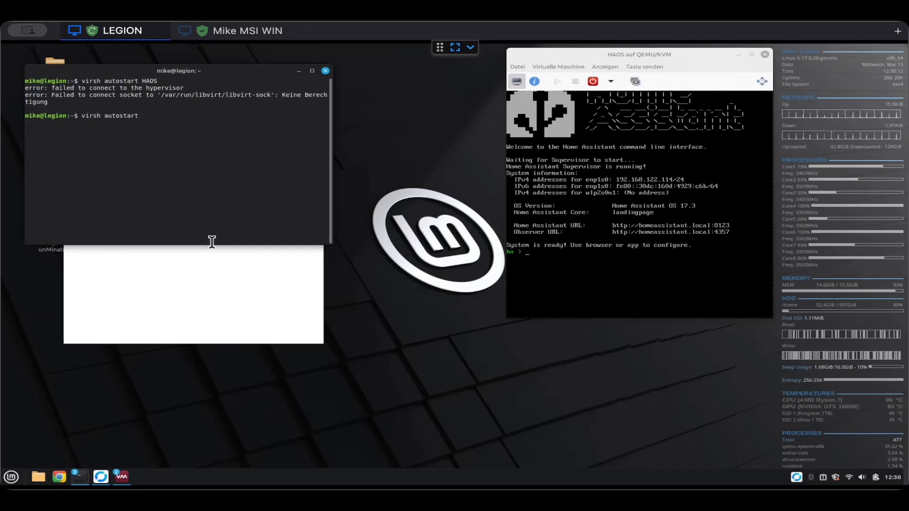
{"action": "type", "text": "AOS"}
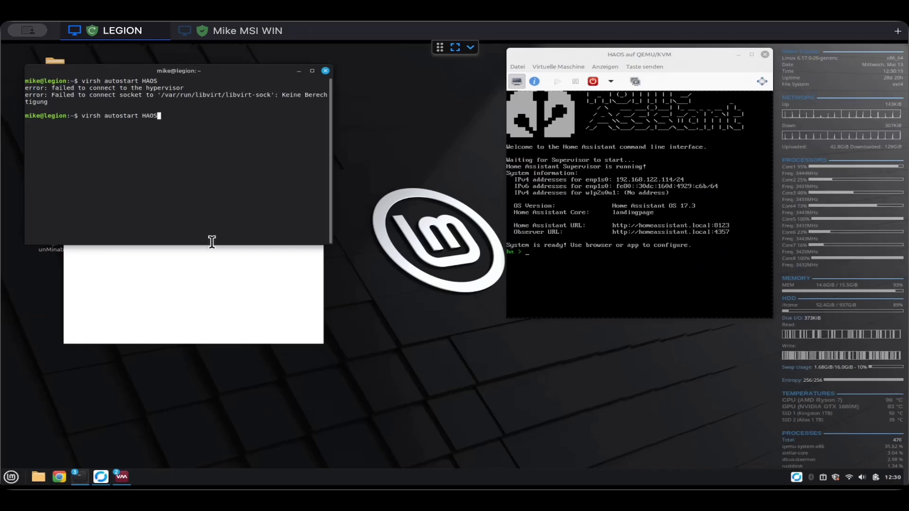
{"action": "key", "text": "Home"}
{"action": "type", "text": "sudo"}
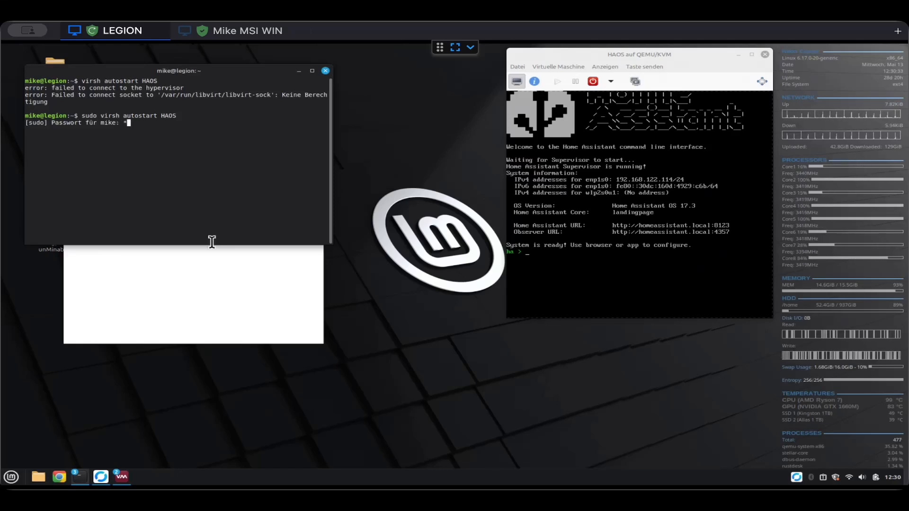
{"action": "type", "text": "*******"}
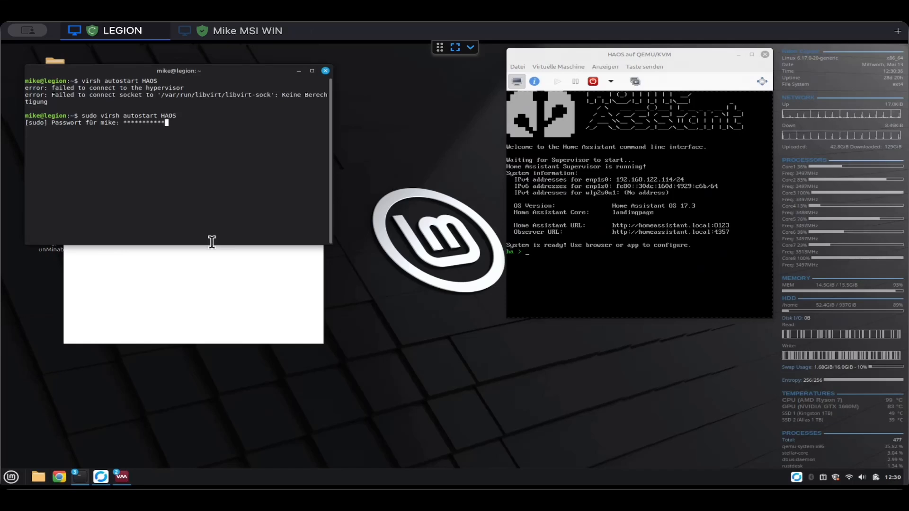
{"action": "type", "text": "***"}
{"action": "key", "text": "Return"}
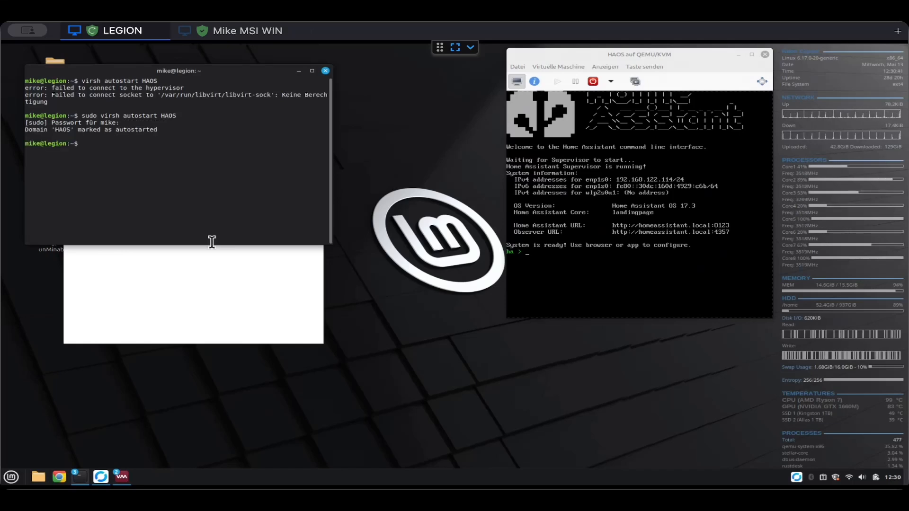